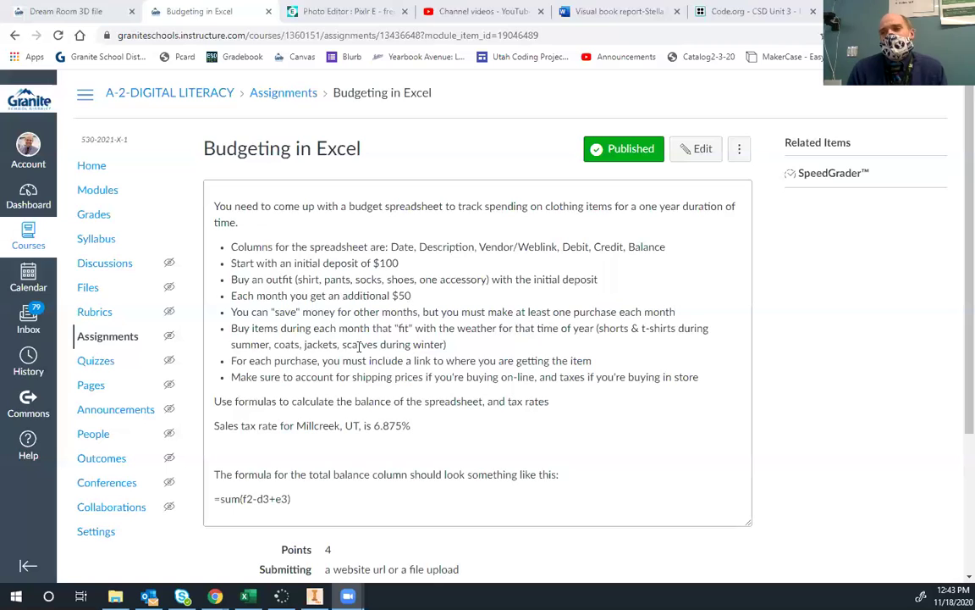
Step: Review the assignment's requirements on seasonal items, purchase links, shipping prices, the sales tax rate and the total balance formula
{"action": "left_click_drag", "start_coordinate": [352, 346], "coordinate": [389, 356]}
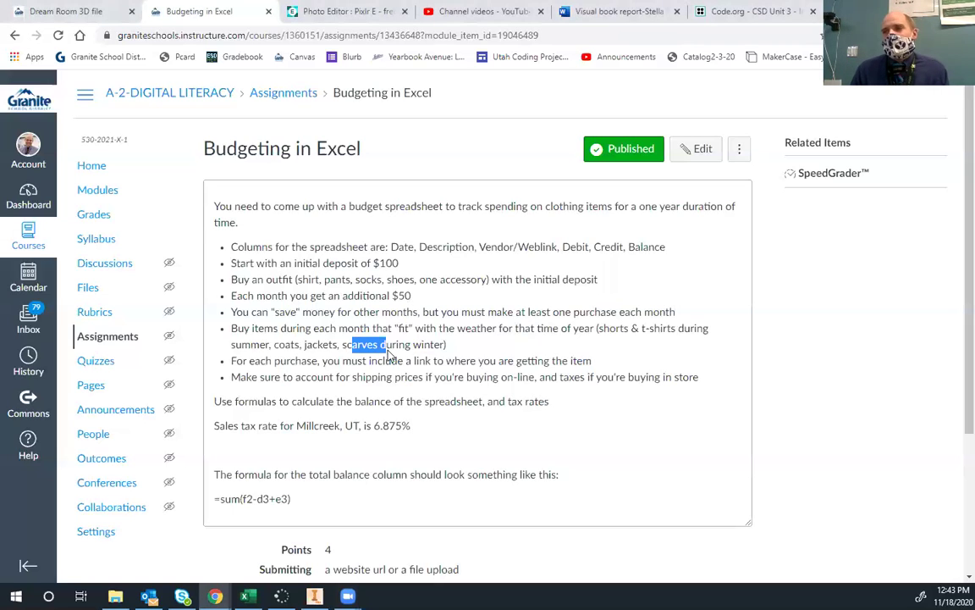
{"action": "left_click", "coordinate": [389, 355]}
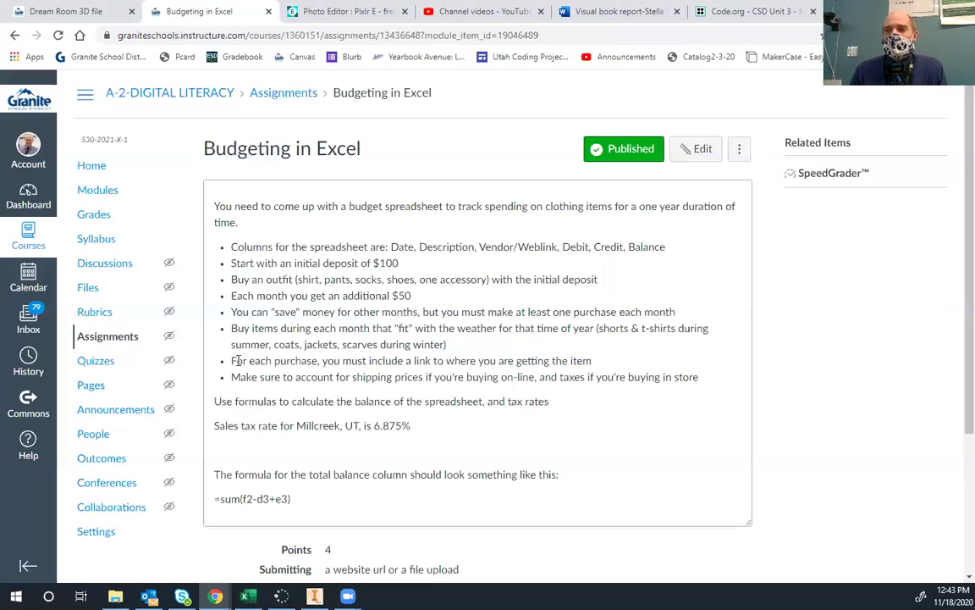
{"action": "left_click_drag", "start_coordinate": [351, 361], "coordinate": [599, 368]}
{"action": "left_click", "coordinate": [601, 366]}
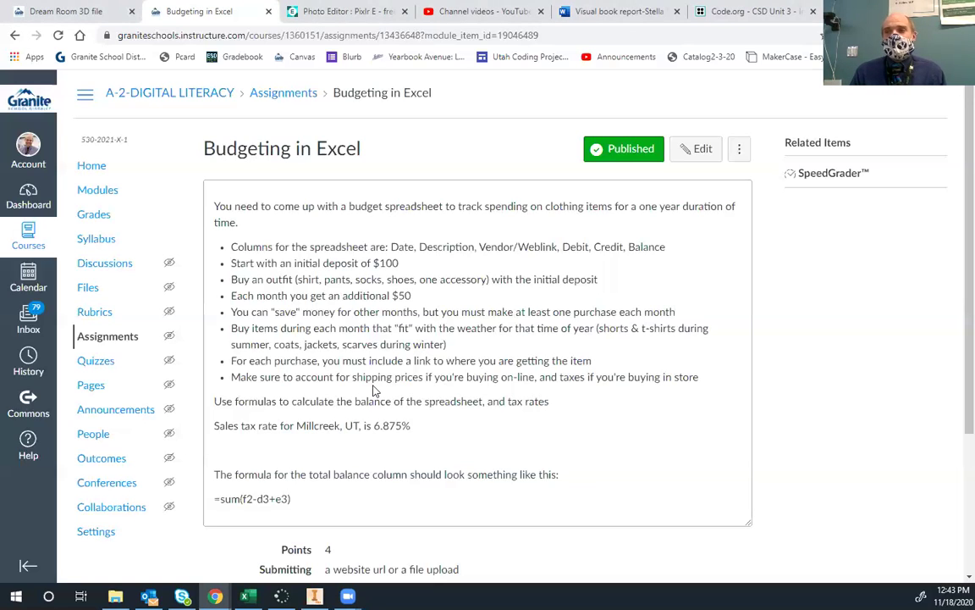
{"action": "left_click_drag", "start_coordinate": [352, 378], "coordinate": [421, 381]}
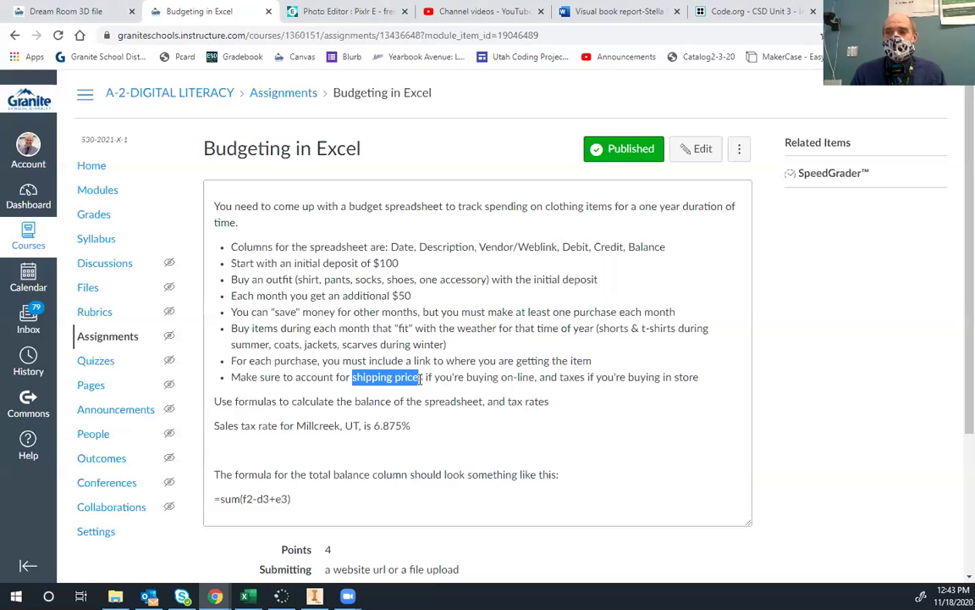
{"action": "left_click", "coordinate": [435, 376]}
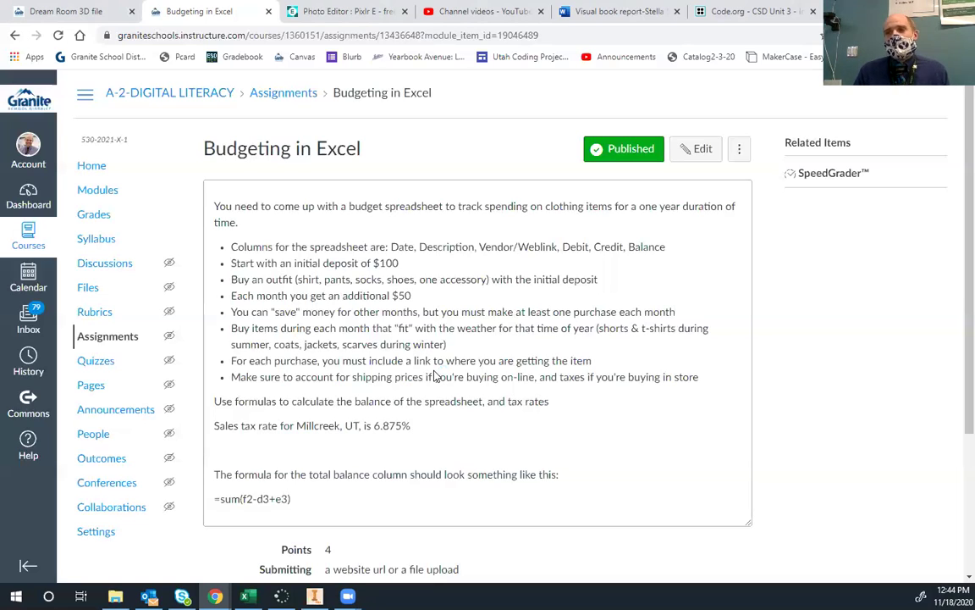
{"action": "left_click_drag", "start_coordinate": [215, 401], "coordinate": [555, 410]}
{"action": "left_click", "coordinate": [554, 411]}
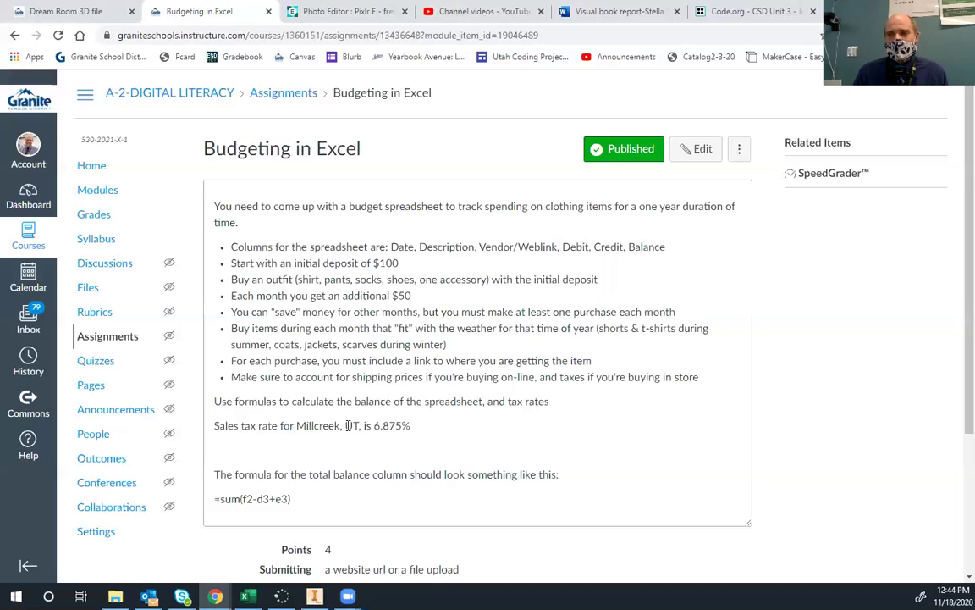
{"action": "double_click", "coordinate": [395, 426]}
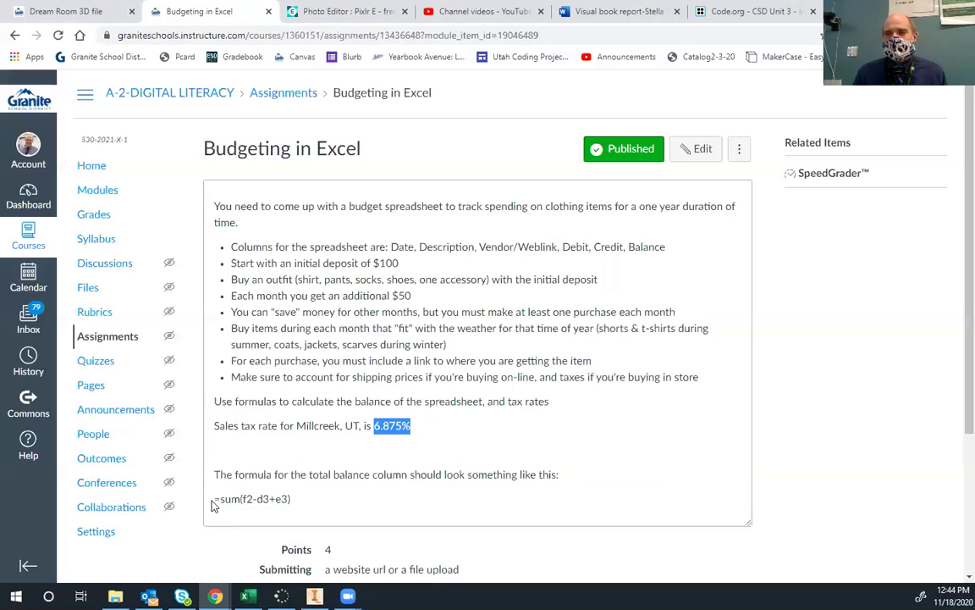
{"action": "left_click_drag", "start_coordinate": [215, 498], "coordinate": [294, 499]}
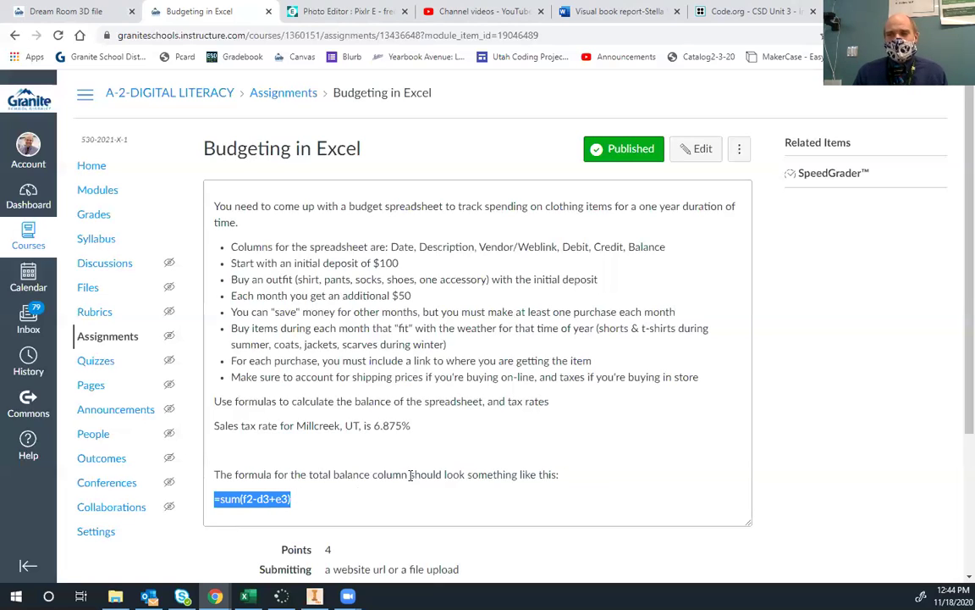
{"action": "left_click", "coordinate": [373, 512]}
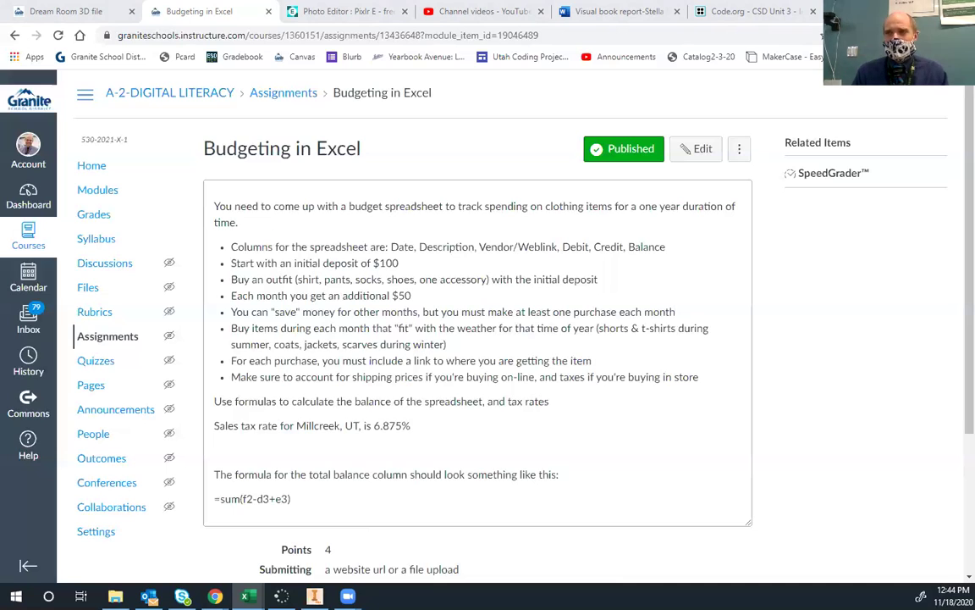
Step: Switch to the blank Excel workbook and enter the column header Date in cell A1
{"action": "left_click", "coordinate": [245, 596]}
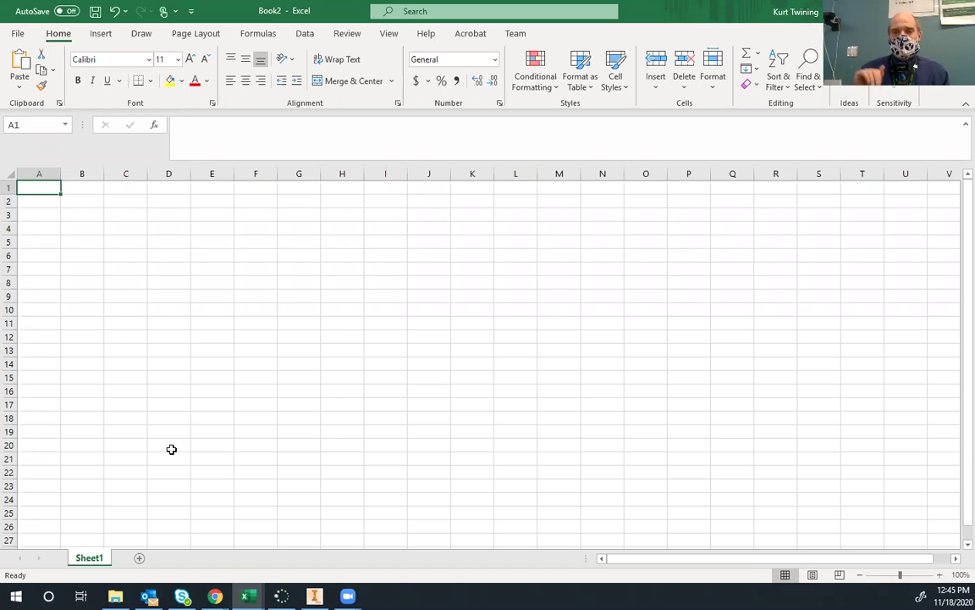
{"action": "type", "text": "dATE"}
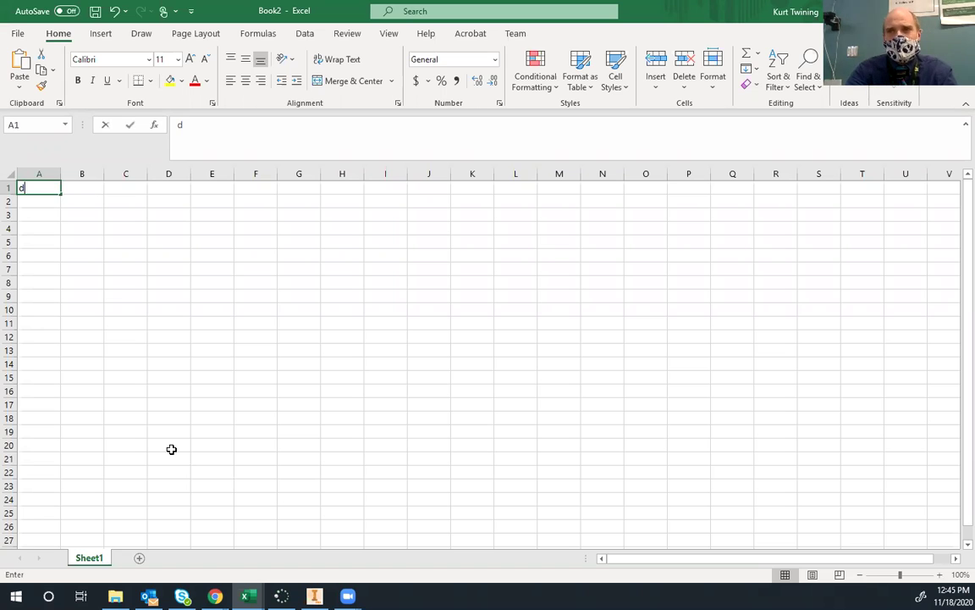
{"action": "key", "text": "BackSpace"}
{"action": "key", "text": "BackSpace"}
{"action": "key", "text": "BackSpace"}
{"action": "key", "text": "BackSpace"}
{"action": "type", "text": "Date"}
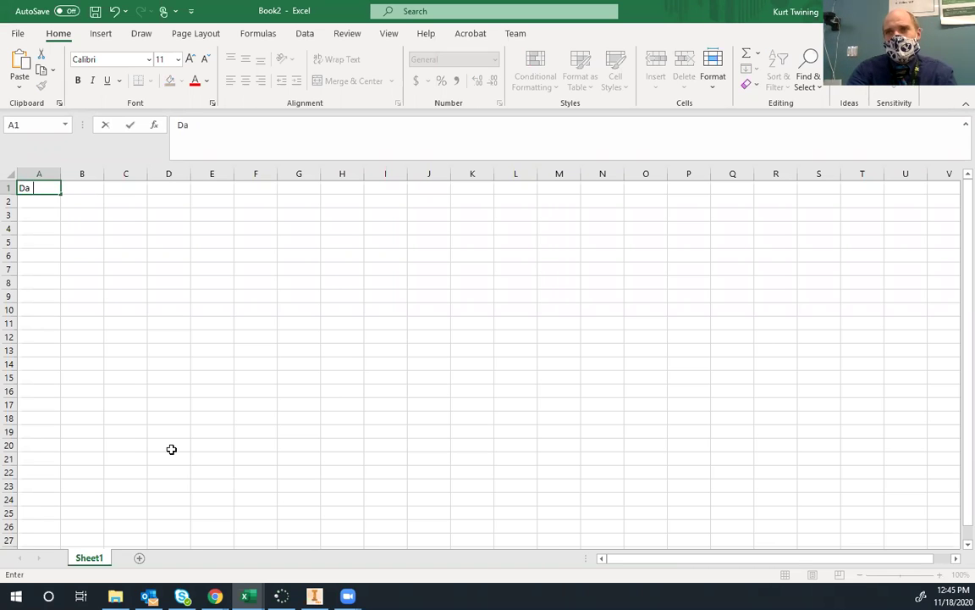
{"action": "key", "text": "Tab"}
Step: Enter the column headers Description of Item in B1 and Vendor/Website in C1
{"action": "type", "text": "Desxcri"}
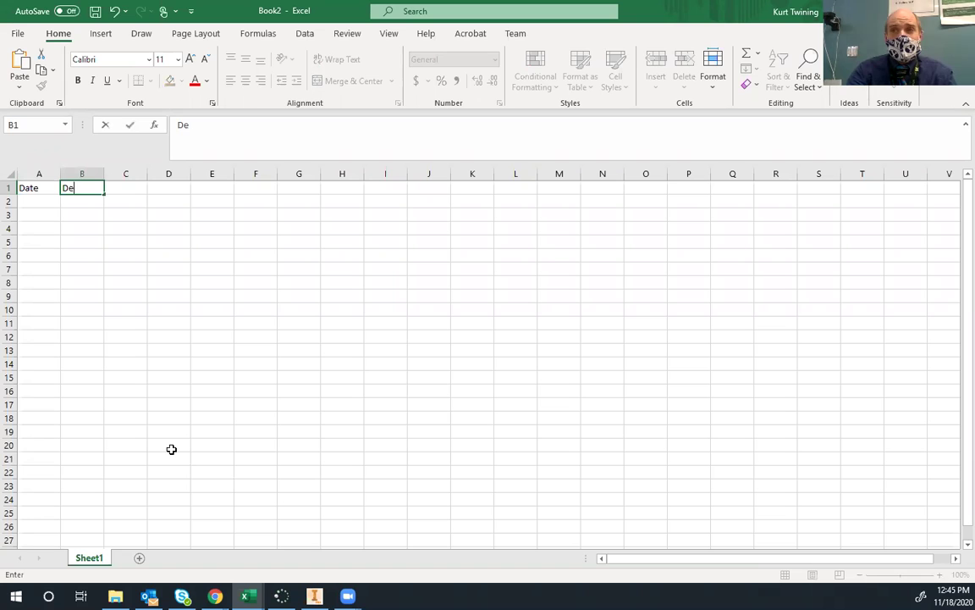
{"action": "key", "text": "BackSpace"}
{"action": "key", "text": "BackSpace"}
{"action": "key", "text": "BackSpace"}
{"action": "key", "text": "BackSpace"}
{"action": "type", "text": "cr"}
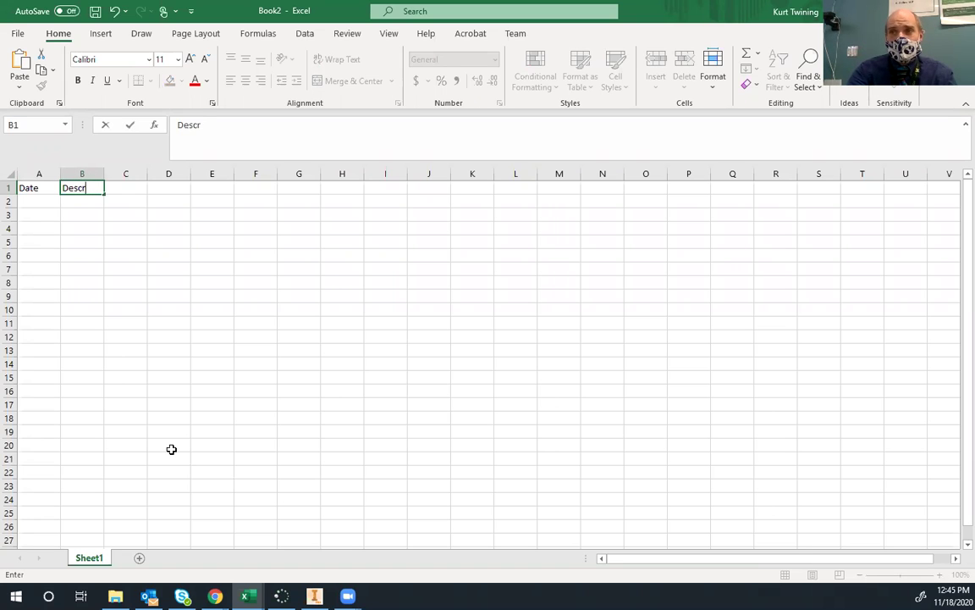
{"action": "type", "text": "iption of Item"}
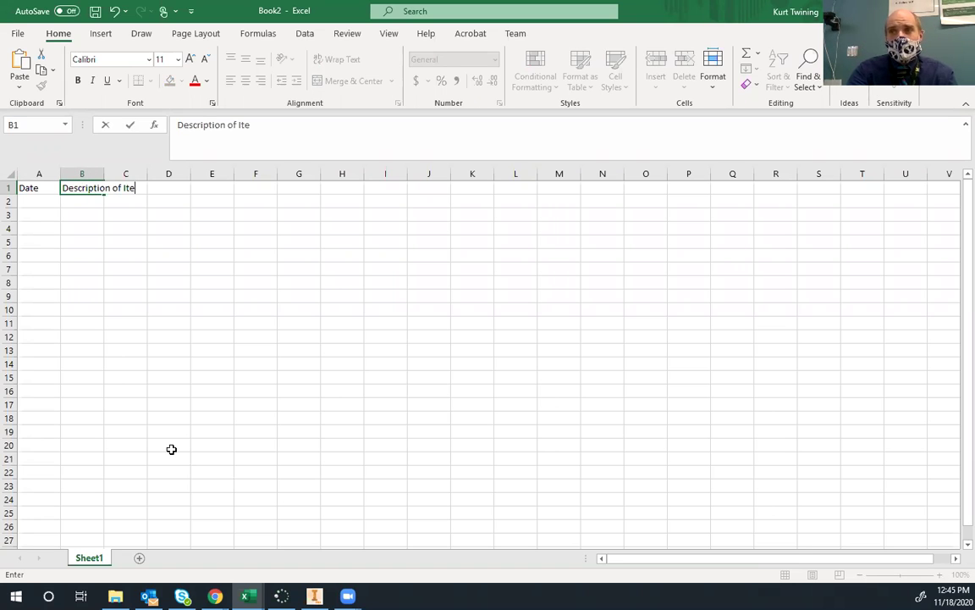
{"action": "key", "text": "Tab"}
{"action": "type", "text": "Vendor/"}
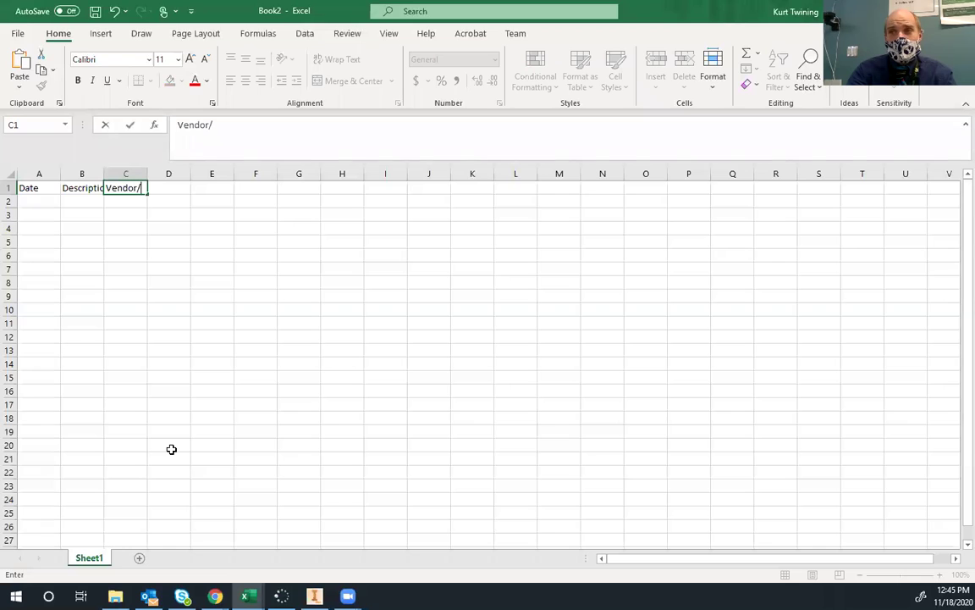
{"action": "type", "text": "Website"}
{"action": "key", "text": "Tab"}
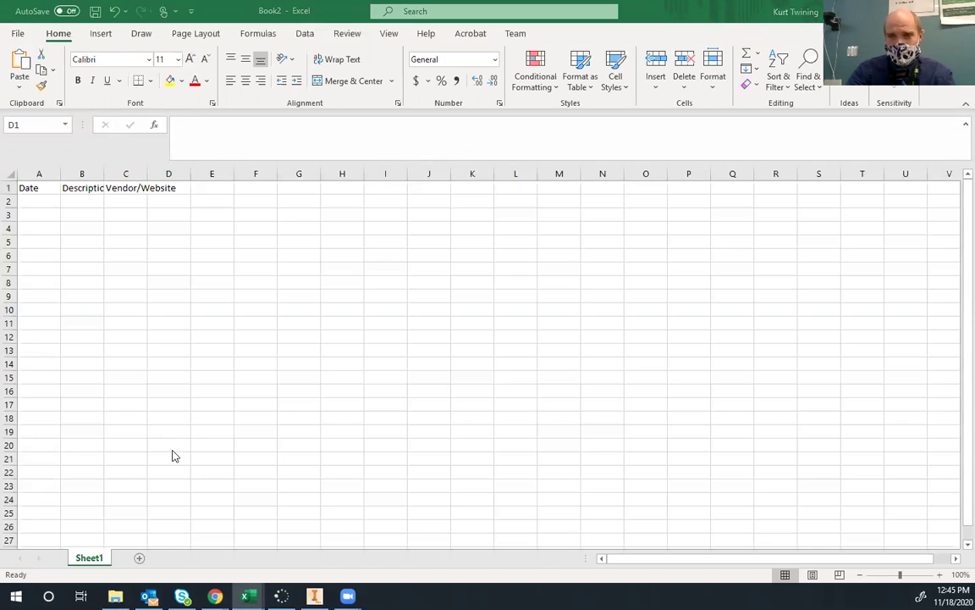
Step: Recheck the required columns in the Chrome assignment page and add the headers Debit, Credit and Balance in D1 to F1 in Excel
{"action": "key", "text": "alt+Tab"}
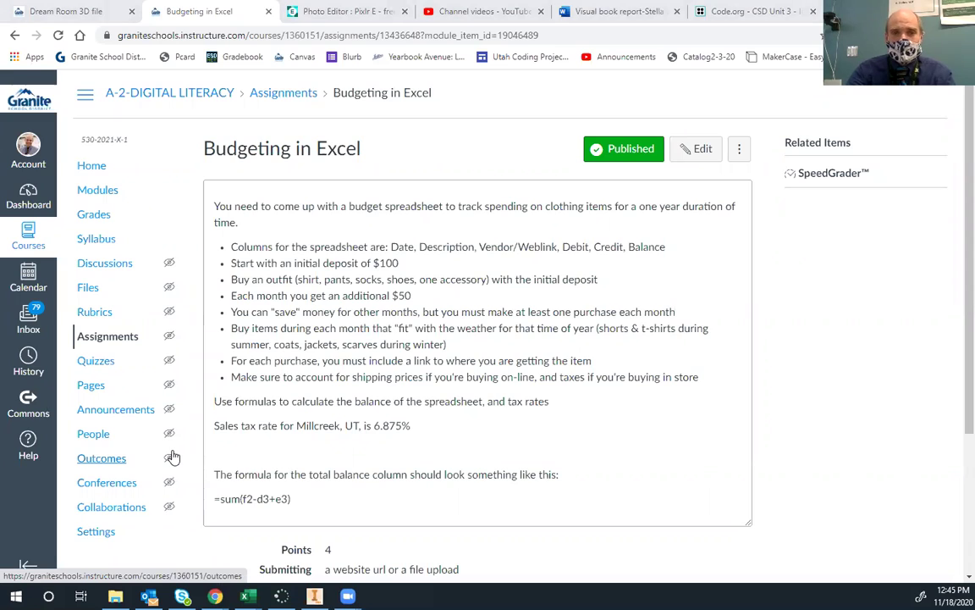
{"action": "key", "text": "alt+Tab"}
{"action": "type", "text": "Debit"}
{"action": "key", "text": "Tab"}
{"action": "type", "text": "Credit"}
{"action": "key", "text": "Tab"}
{"action": "type", "text": "e"}
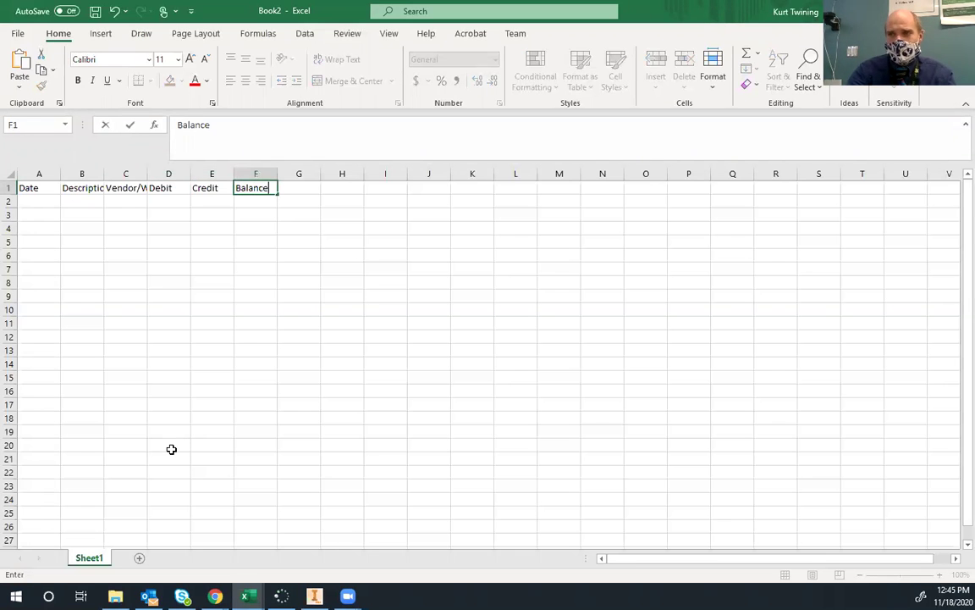
{"action": "key", "text": "Return"}
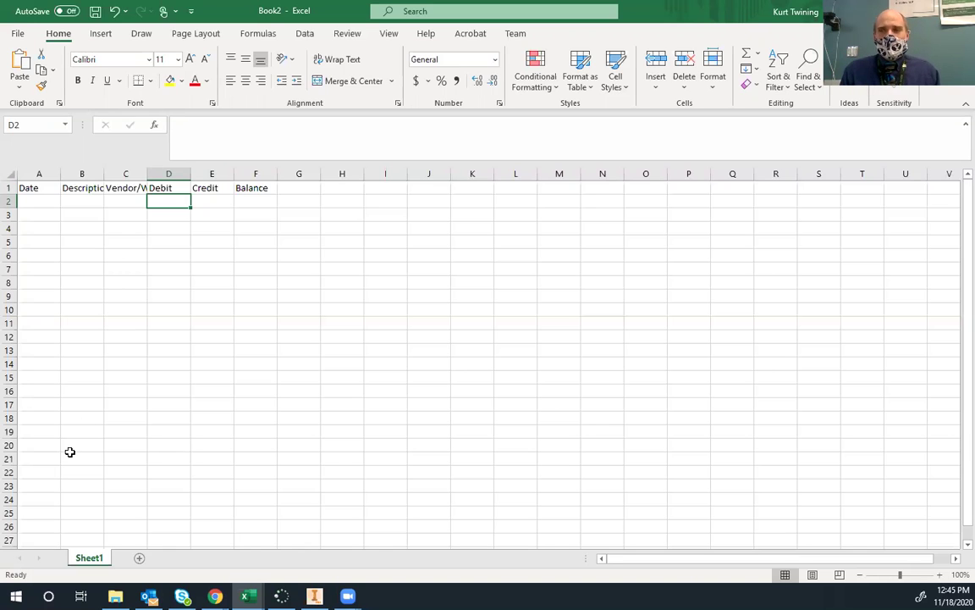
Step: Autofit all columns to their contents and widen the Date column to leave room for full dates
{"action": "left_click", "coordinate": [9, 173]}
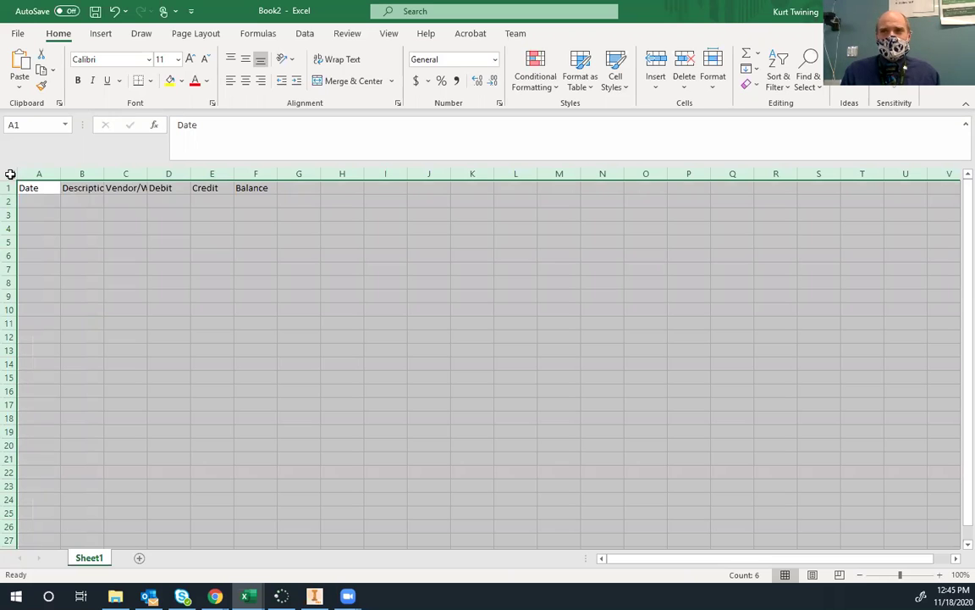
{"action": "double_click", "coordinate": [61, 174]}
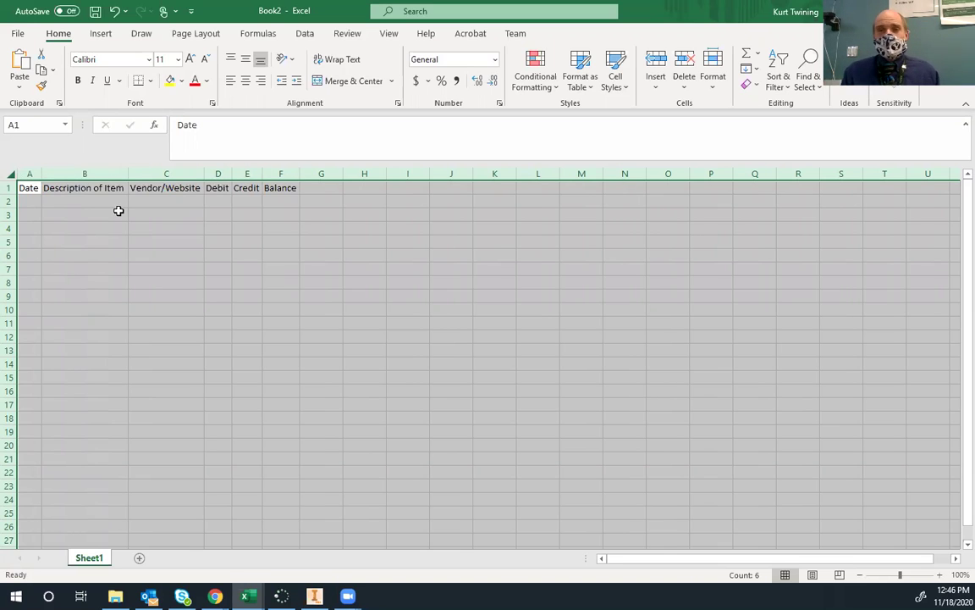
{"action": "key", "text": "Down"}
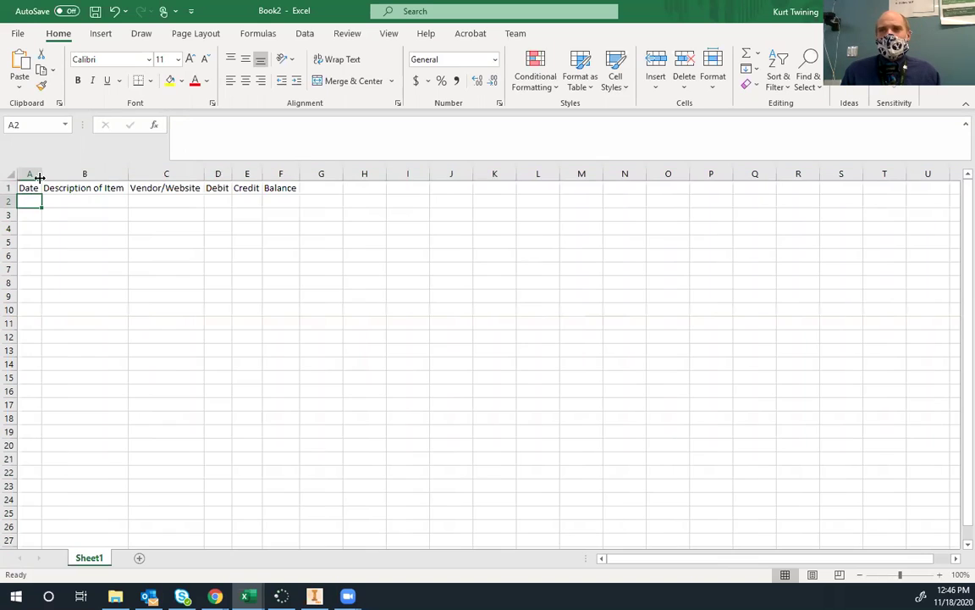
{"action": "left_click_drag", "start_coordinate": [41, 175], "coordinate": [70, 175]}
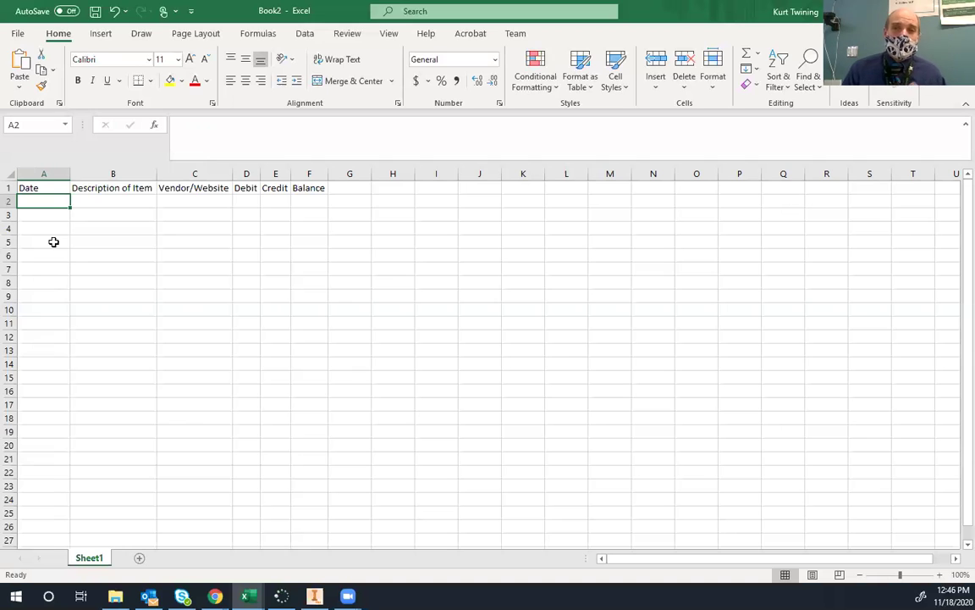
Step: Start the first record in row 2 with the date 11/18/2020 and the description Initial Deposit
{"action": "type", "text": "11/18/2020"}
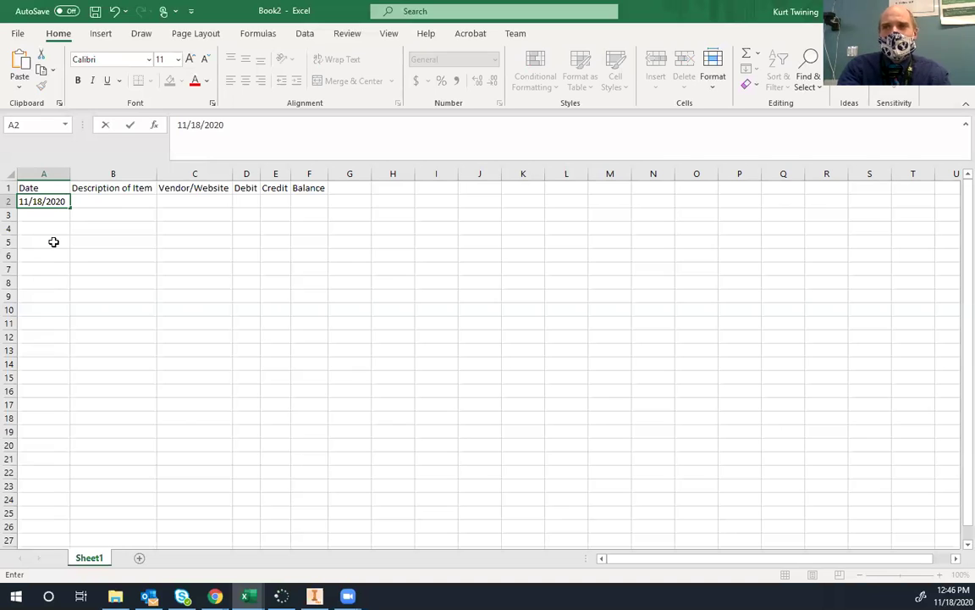
{"action": "key", "text": "Tab"}
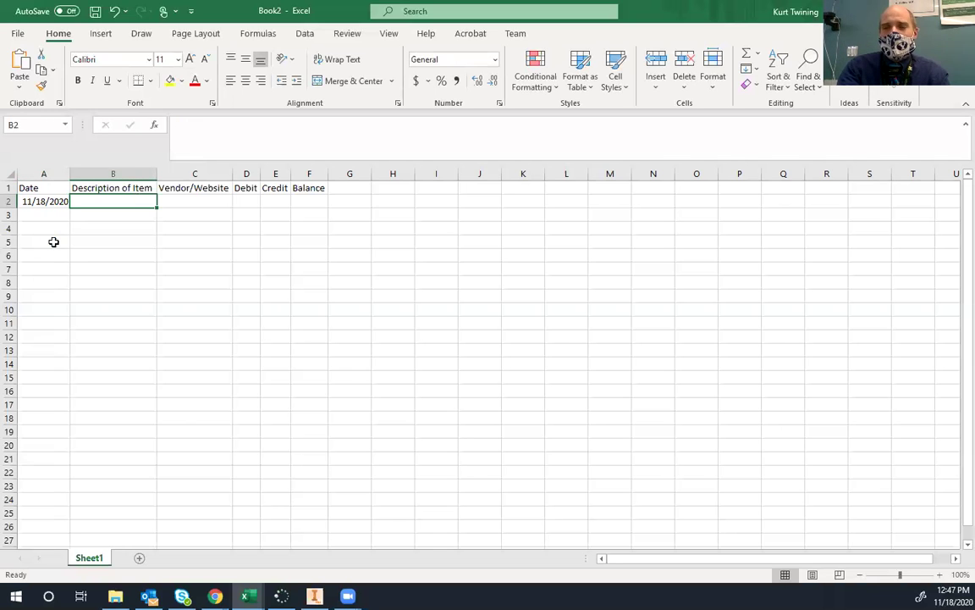
{"action": "type", "text": "I"}
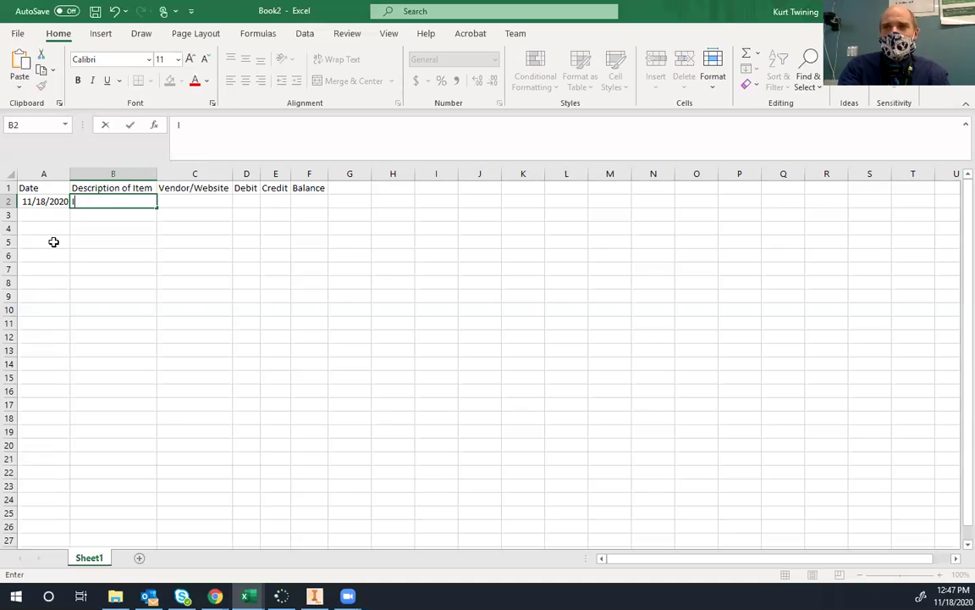
{"action": "type", "text": "nitial Deposit"}
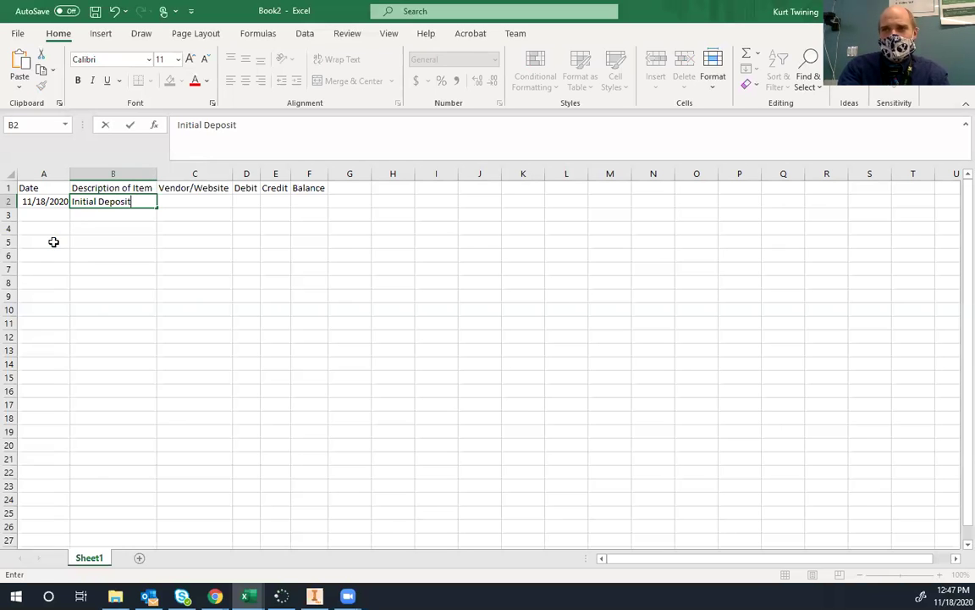
{"action": "key", "text": "Tab"}
{"action": "key", "text": "Tab"}
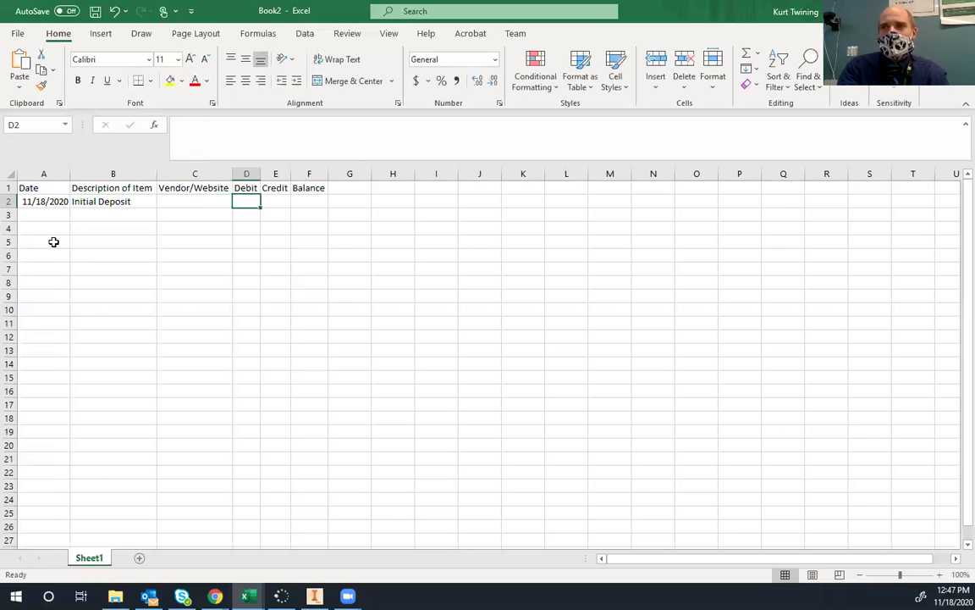
Step: Enter 100 as both the credit and the balance of the Initial Deposit row, leaving the debit empty
{"action": "key", "text": "Tab"}
{"action": "type", "text": "100"}
{"action": "key", "text": "Tab"}
{"action": "key", "text": "shift+Tab"}
{"action": "type", "text": "100"}
{"action": "key", "text": "Tab"}
{"action": "type", "text": "100"}
{"action": "key", "text": "Return"}
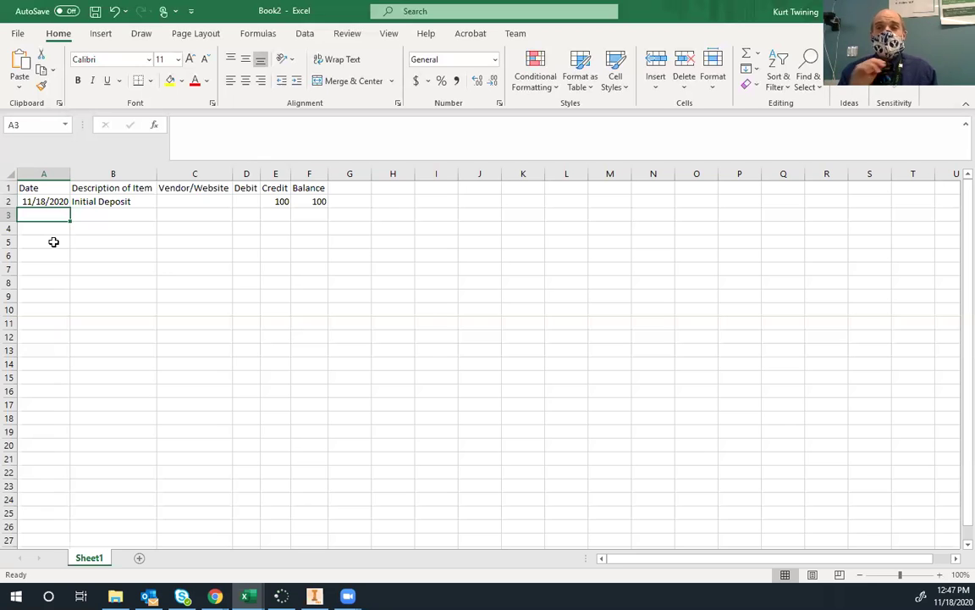
Step: Format the entire Debit, Credit and Balance columns as Currency
{"action": "left_click_drag", "start_coordinate": [246, 173], "coordinate": [309, 173]}
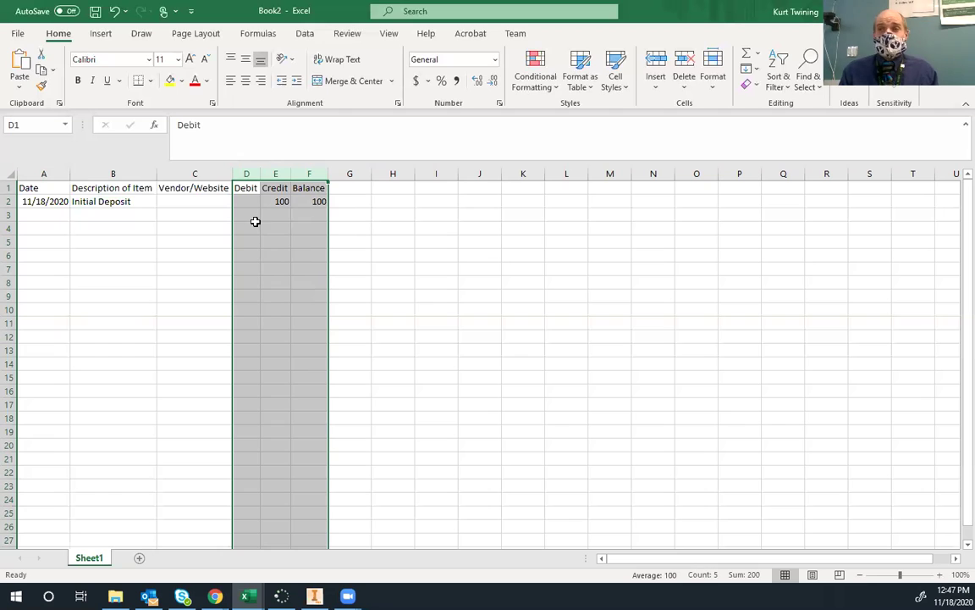
{"action": "left_click_drag", "start_coordinate": [241, 172], "coordinate": [307, 169]}
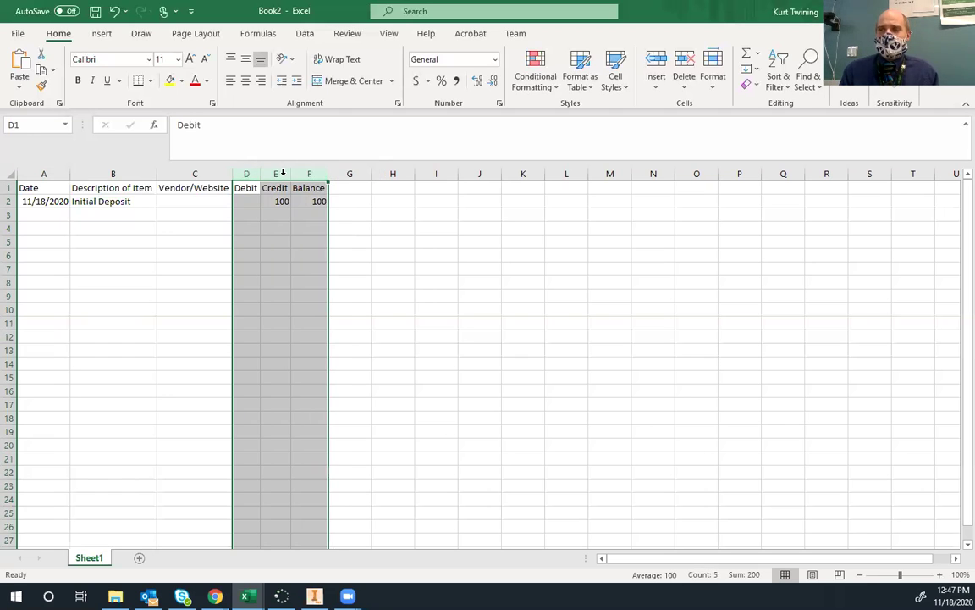
{"action": "left_click", "coordinate": [489, 78]}
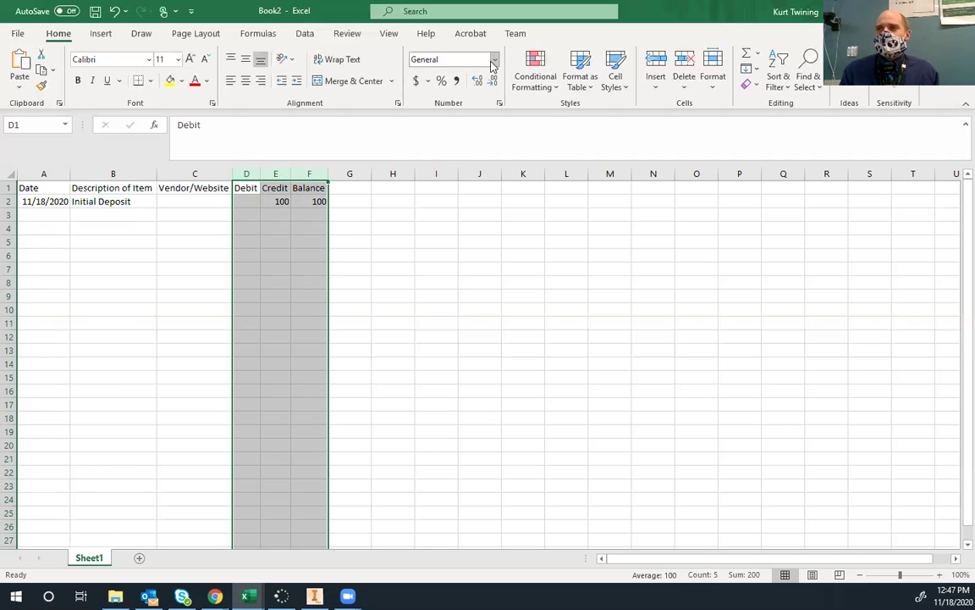
{"action": "left_click", "coordinate": [494, 63]}
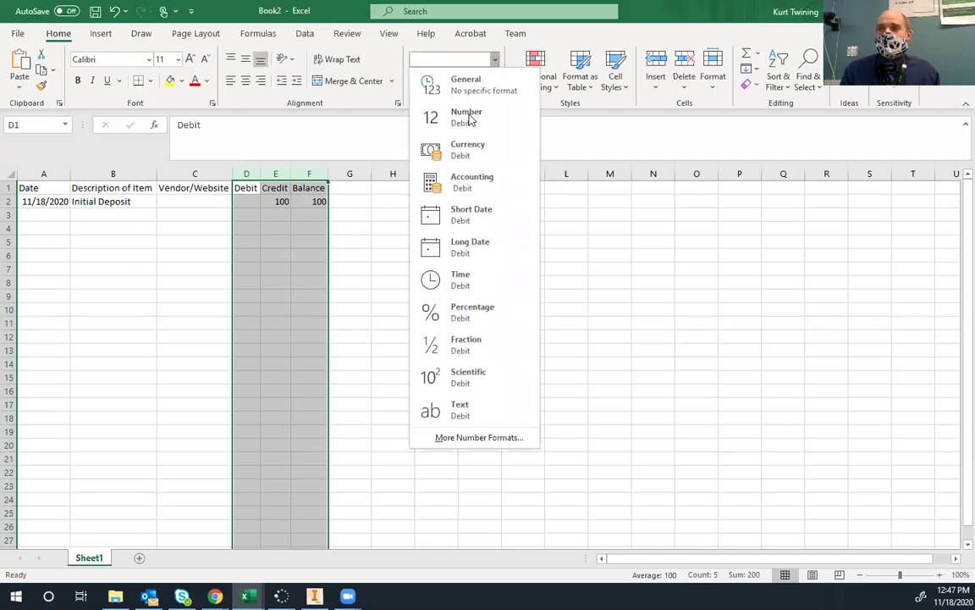
{"action": "left_click", "coordinate": [473, 152]}
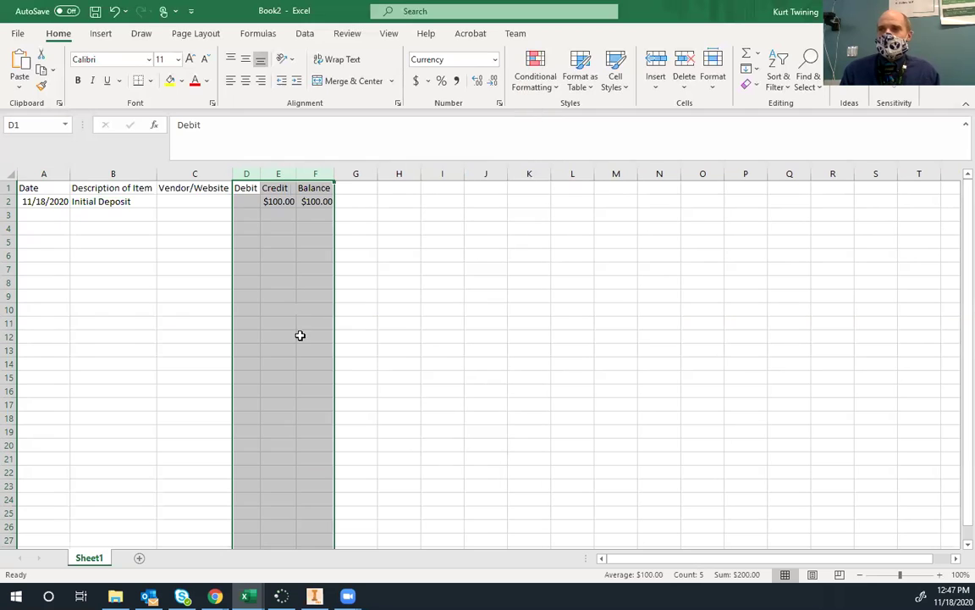
{"action": "left_click", "coordinate": [303, 215]}
{"action": "left_click", "coordinate": [305, 212]}
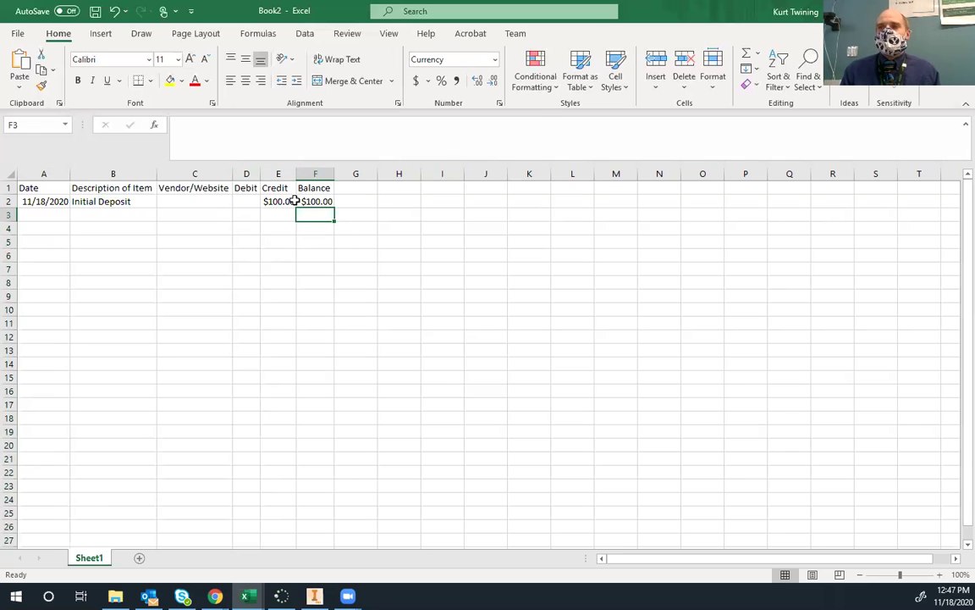
{"action": "left_click", "coordinate": [247, 201]}
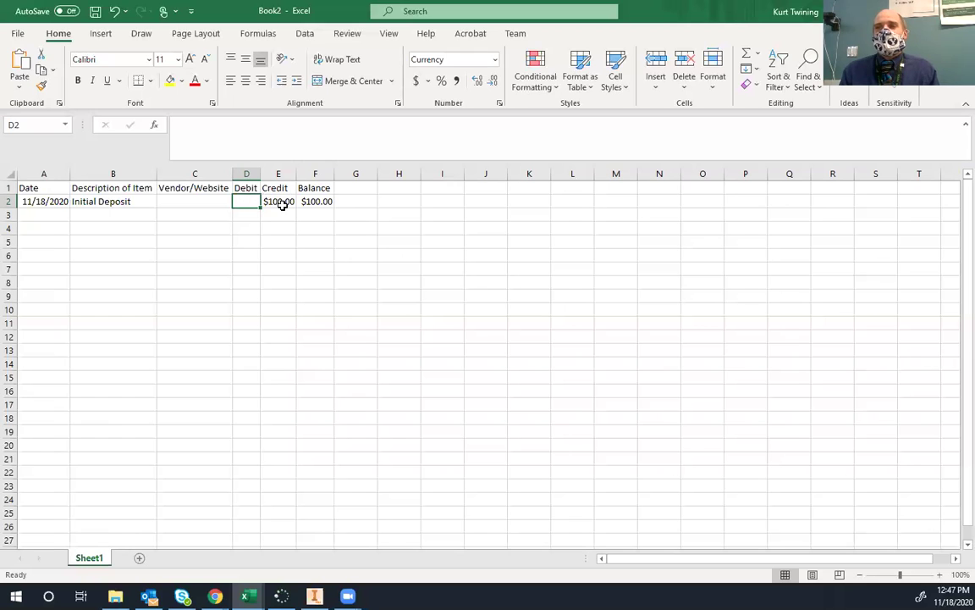
{"action": "left_click", "coordinate": [53, 215]}
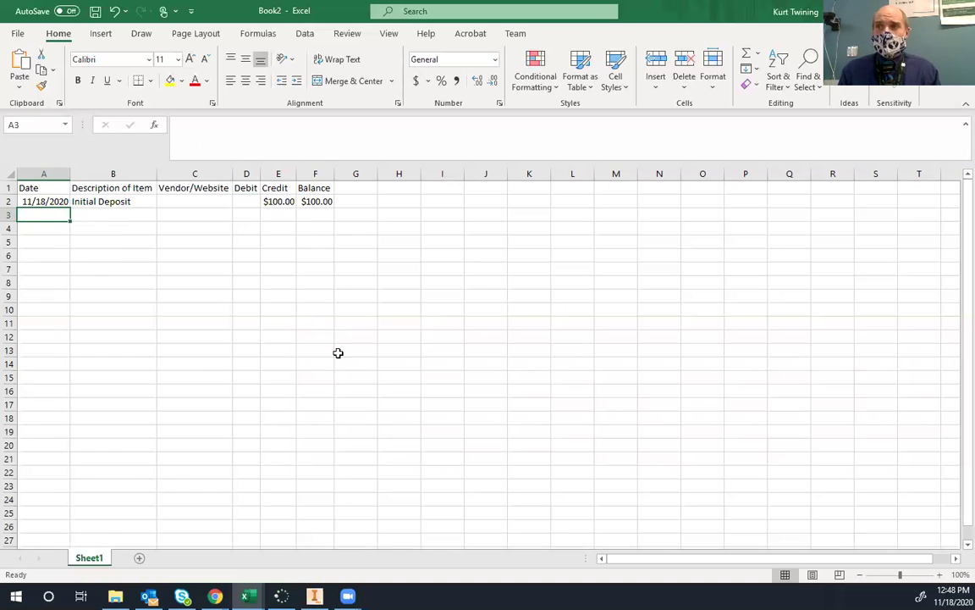
Step: Enter the running balance formula =SUM(F2-D3+E3) in Balance cell F3
{"action": "left_click", "coordinate": [315, 215]}
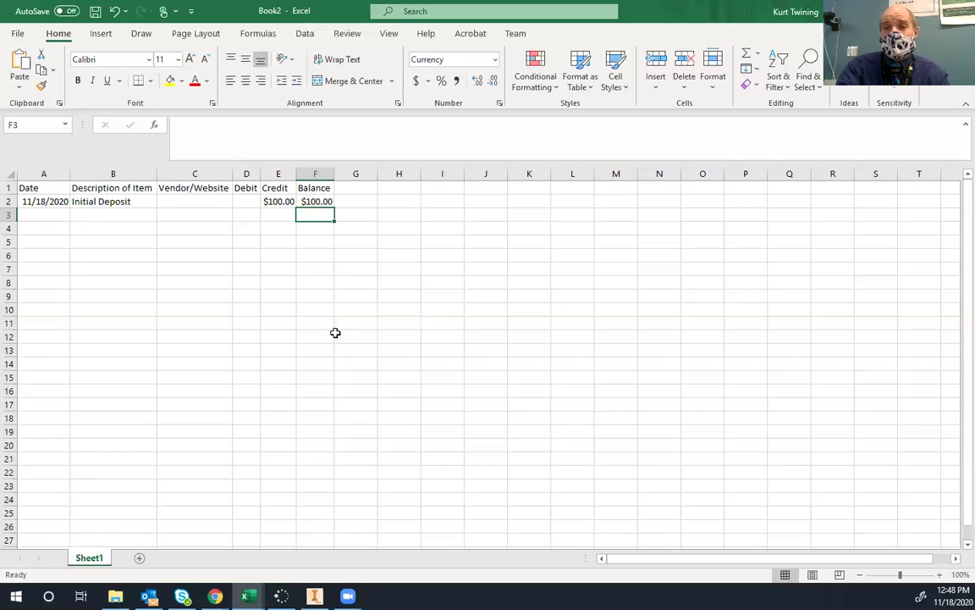
{"action": "type", "text": "="}
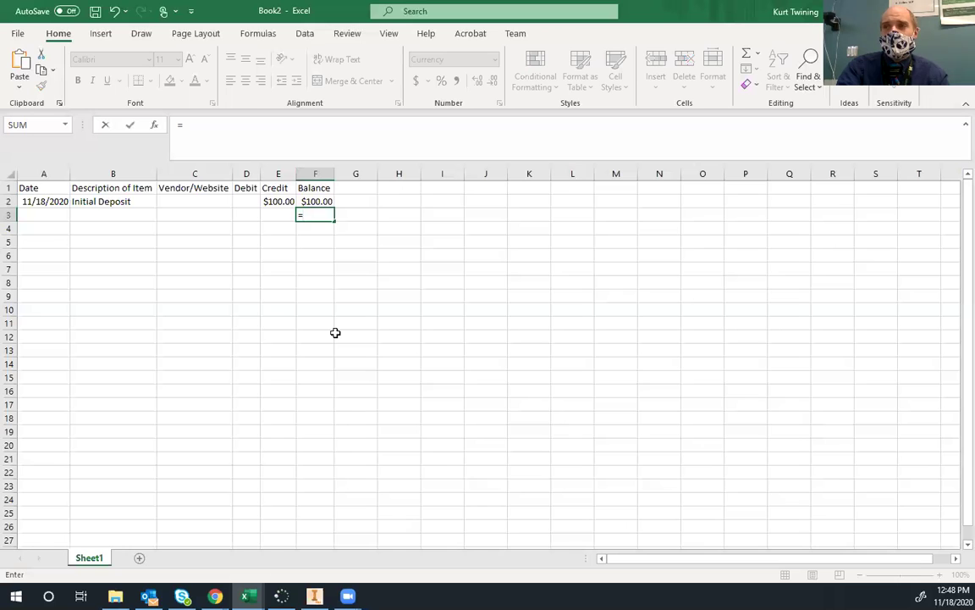
{"action": "type", "text": "SUM("}
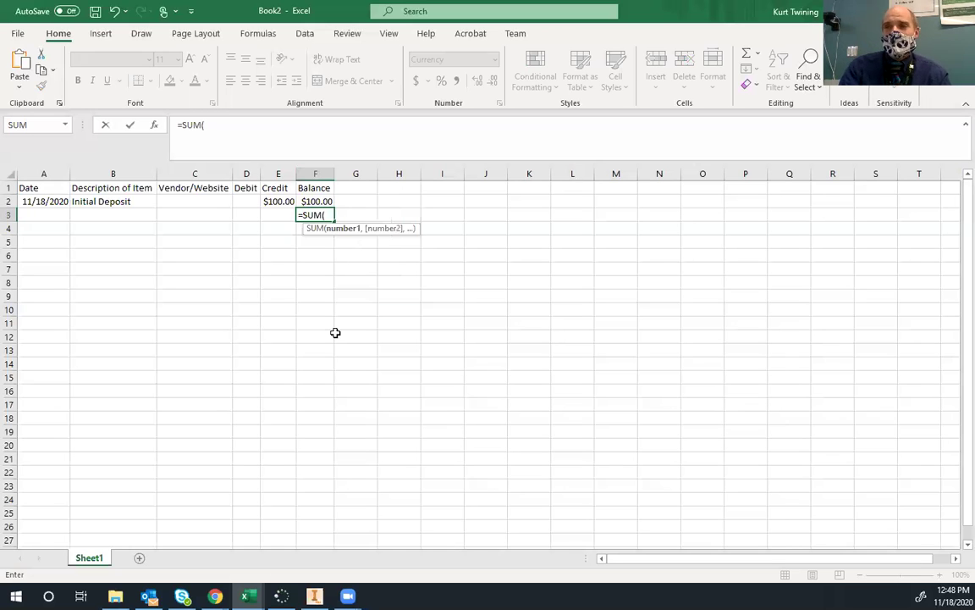
{"action": "left_click", "coordinate": [318, 200]}
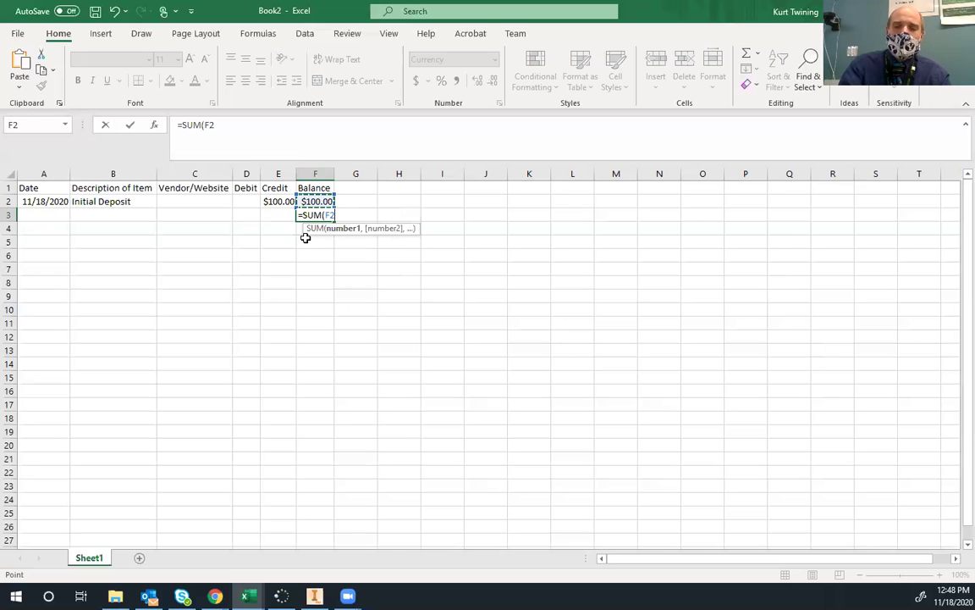
{"action": "type", "text": "-D#"}
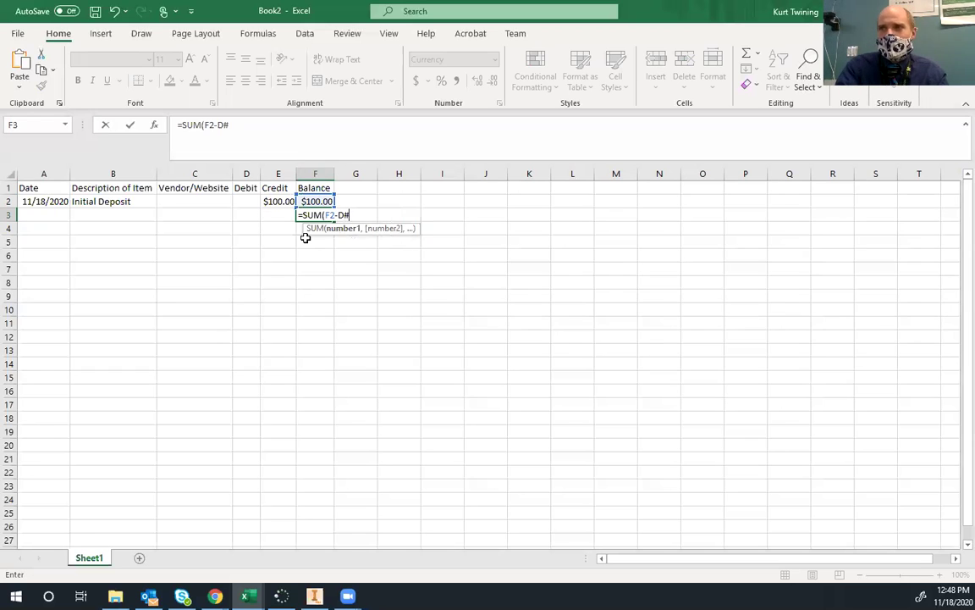
{"action": "key", "text": "BackSpace"}
{"action": "type", "text": "3"}
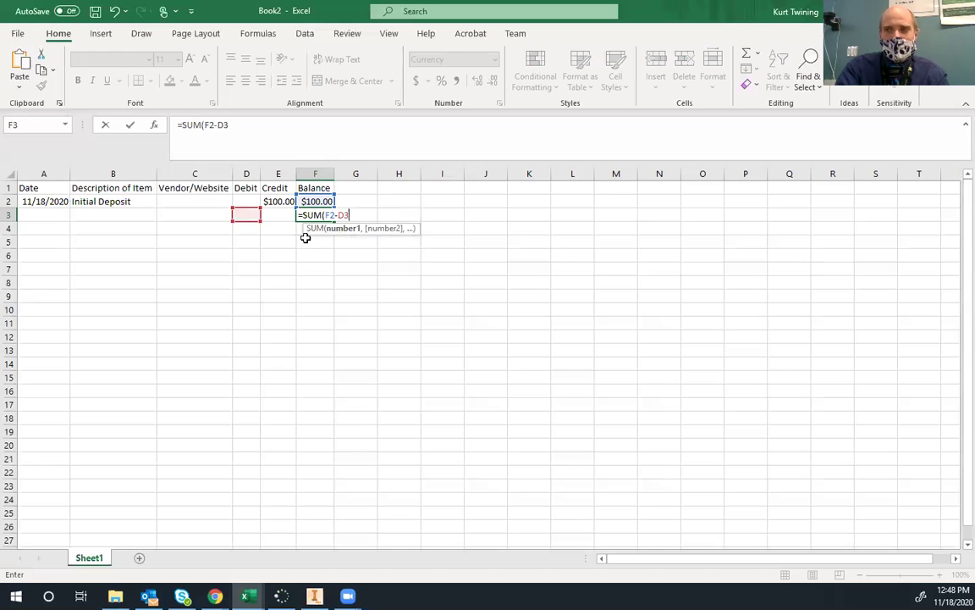
{"action": "type", "text": "+E"}
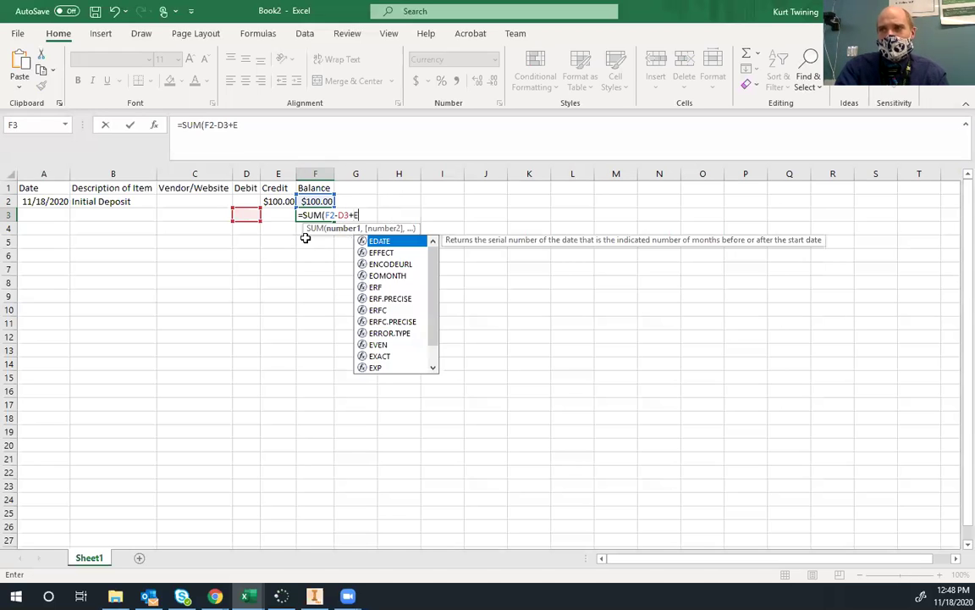
{"action": "type", "text": "3)"}
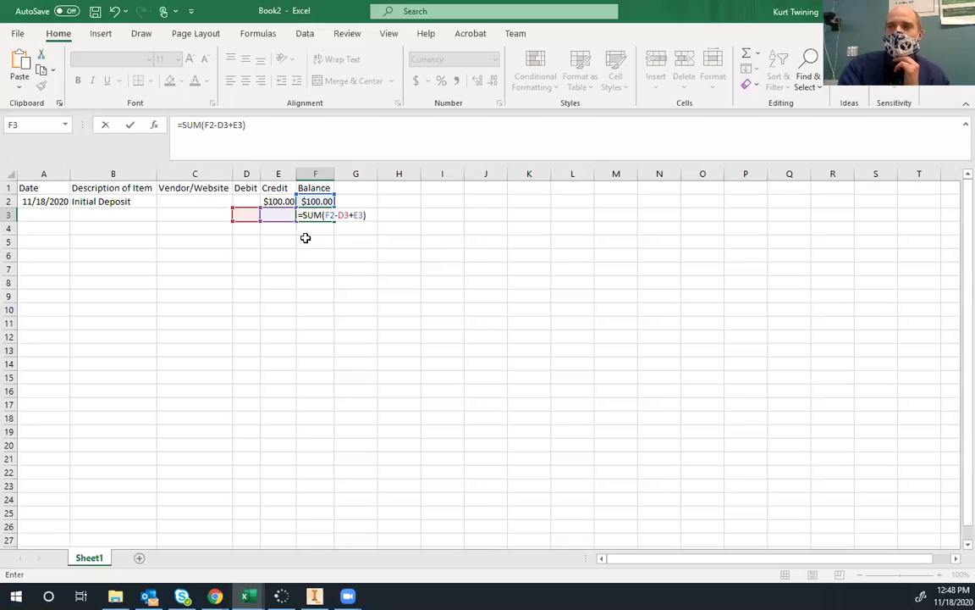
{"action": "key", "text": "Return"}
Step: Test the balance formula with a credit of 20 in row 3 and clear that entry
{"action": "key", "text": "Up"}
{"action": "key", "text": "Left"}
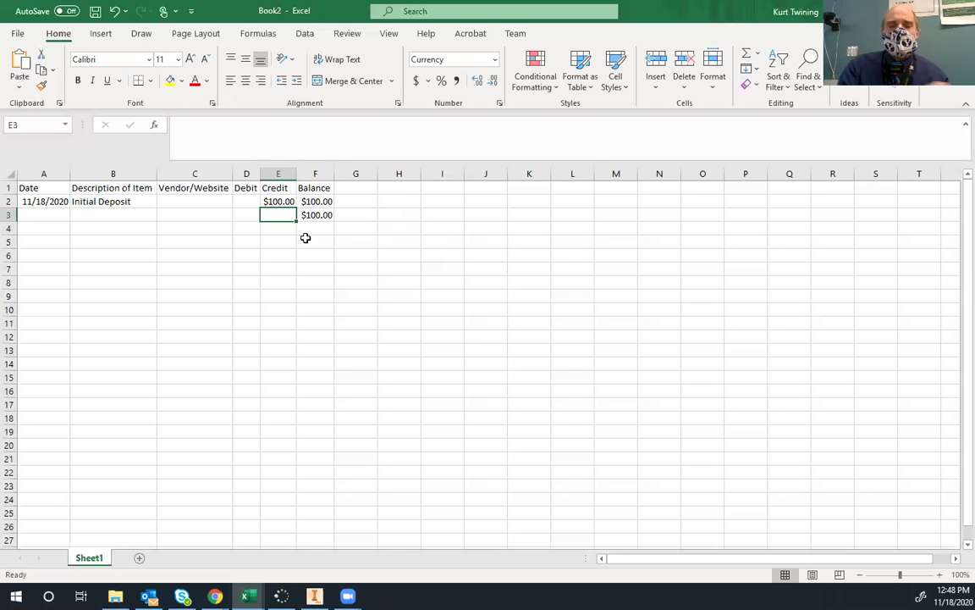
{"action": "type", "text": "20"}
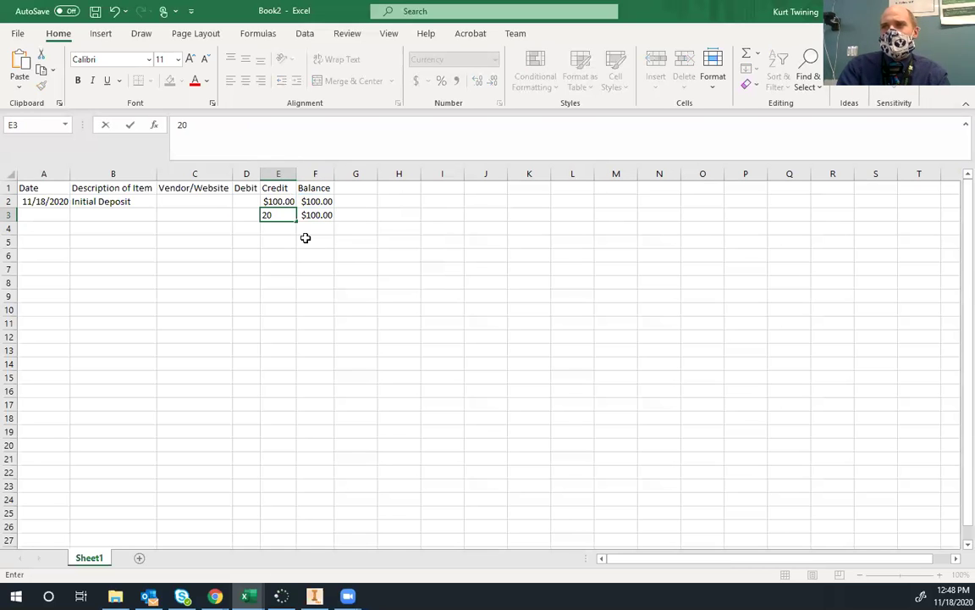
{"action": "key", "text": "Return"}
{"action": "key", "text": "Up"}
{"action": "key", "text": "Delete"}
Step: Test the balance formula with a debit of 20 in row 3 and clear that entry
{"action": "key", "text": "Left"}
{"action": "type", "text": "20"}
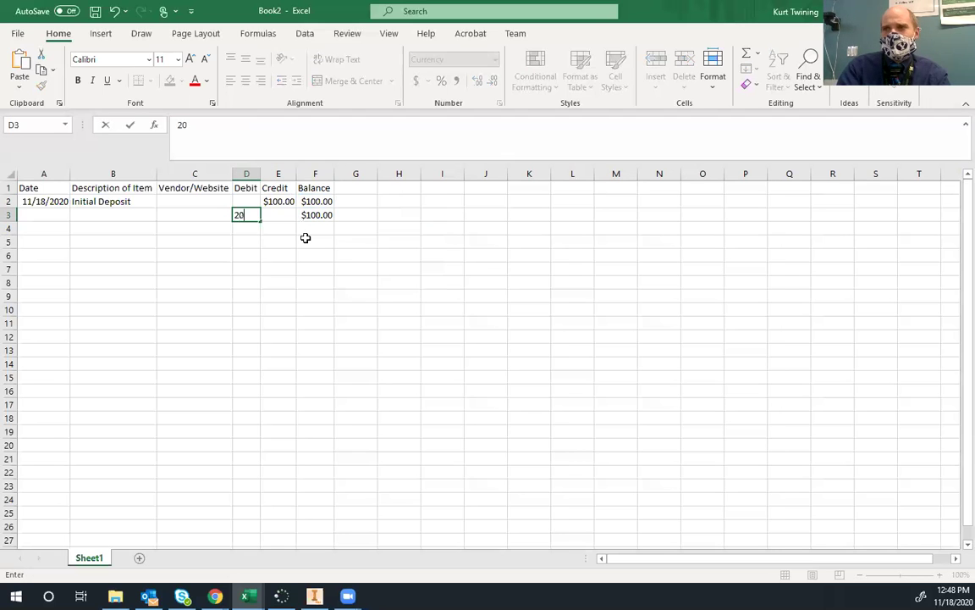
{"action": "key", "text": "Return"}
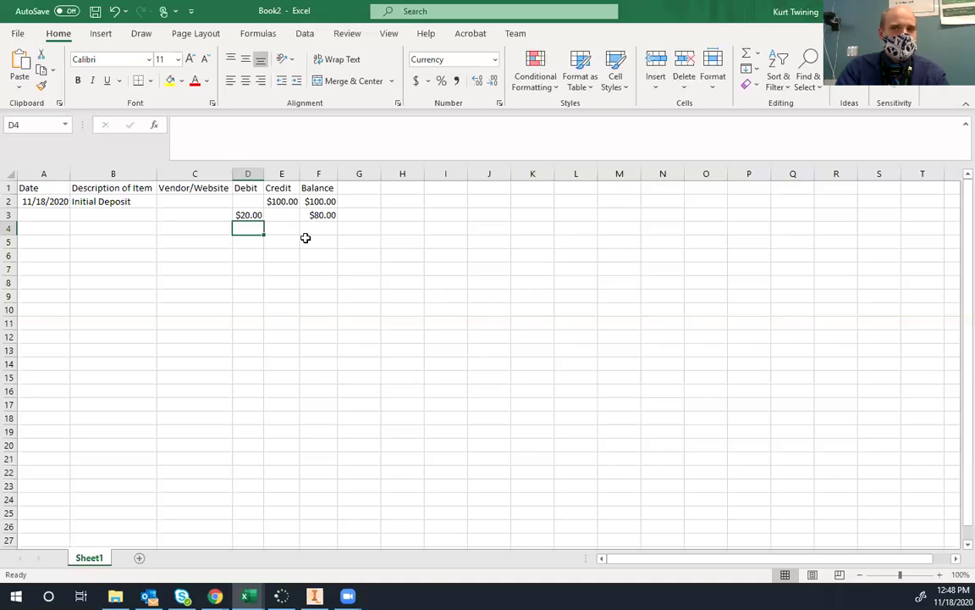
{"action": "key", "text": "Up"}
{"action": "key", "text": "Delete"}
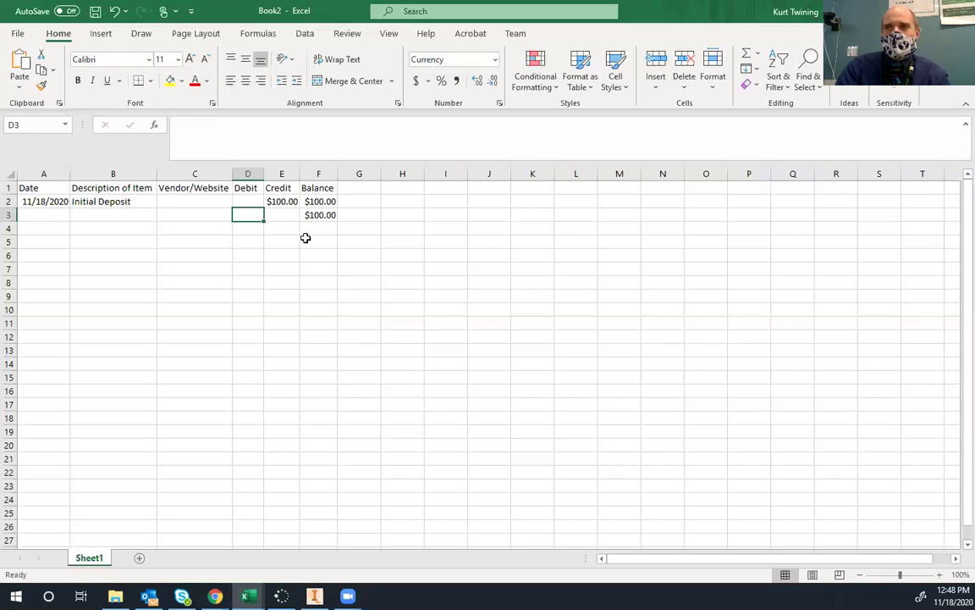
Step: Fill the balance formula from F3 down to F27
{"action": "key", "text": "Right"}
{"action": "key", "text": "Right"}
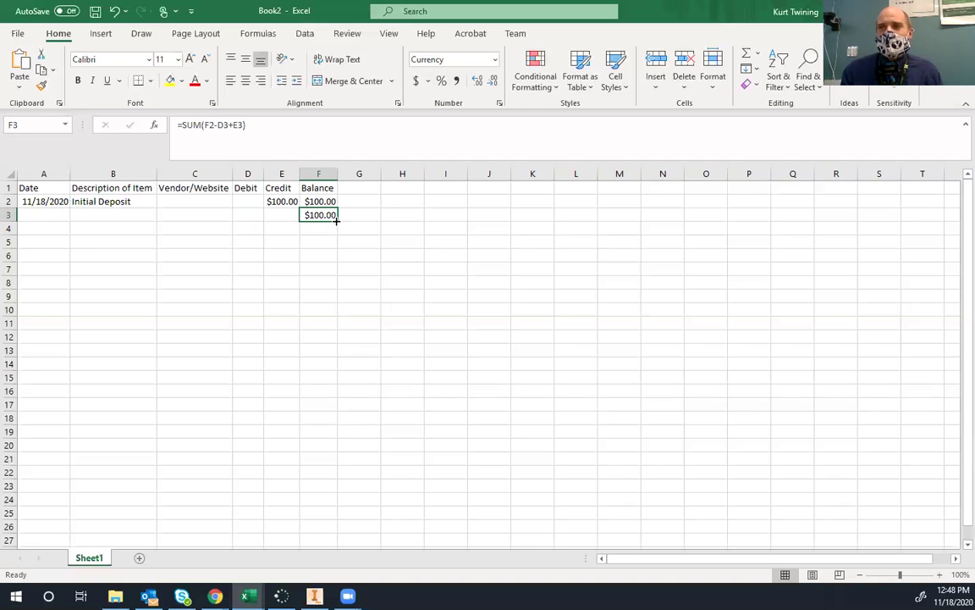
{"action": "left_click_drag", "start_coordinate": [337, 218], "coordinate": [317, 543]}
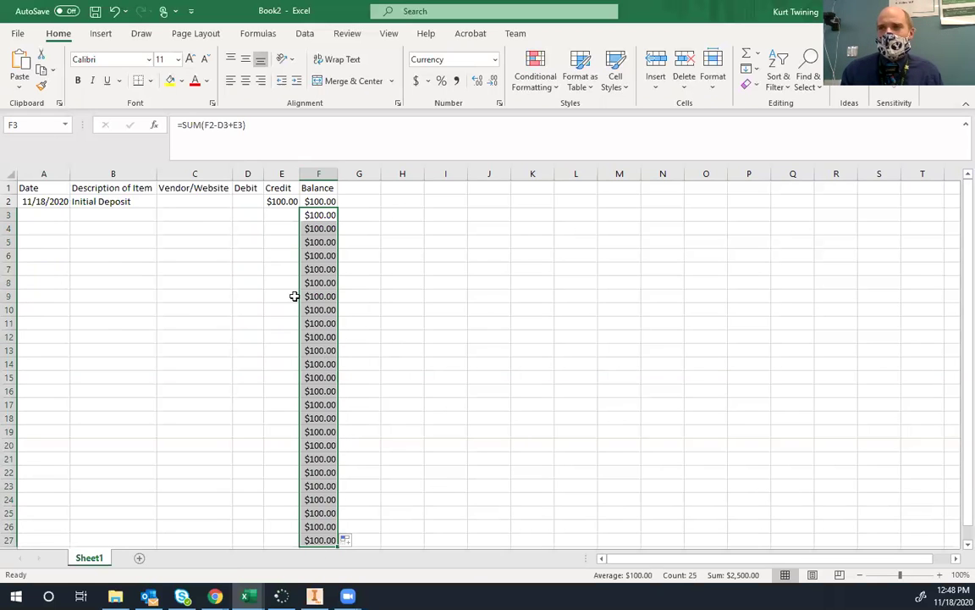
Step: Test the copied balance formulas with credits of 50 in E6, E19 and E24
{"action": "left_click", "coordinate": [286, 256]}
{"action": "type", "text": "50"}
{"action": "key", "text": "Return"}
{"action": "key", "text": "Down"}
{"action": "key", "text": "Down"}
{"action": "key", "text": "Down"}
{"action": "key", "text": "Down"}
{"action": "key", "text": "Down"}
{"action": "key", "text": "Down"}
{"action": "key", "text": "Down"}
{"action": "key", "text": "Down"}
{"action": "key", "text": "Down"}
{"action": "key", "text": "Down"}
{"action": "key", "text": "Down"}
{"action": "key", "text": "Down"}
{"action": "type", "text": "50"}
{"action": "key", "text": "Return"}
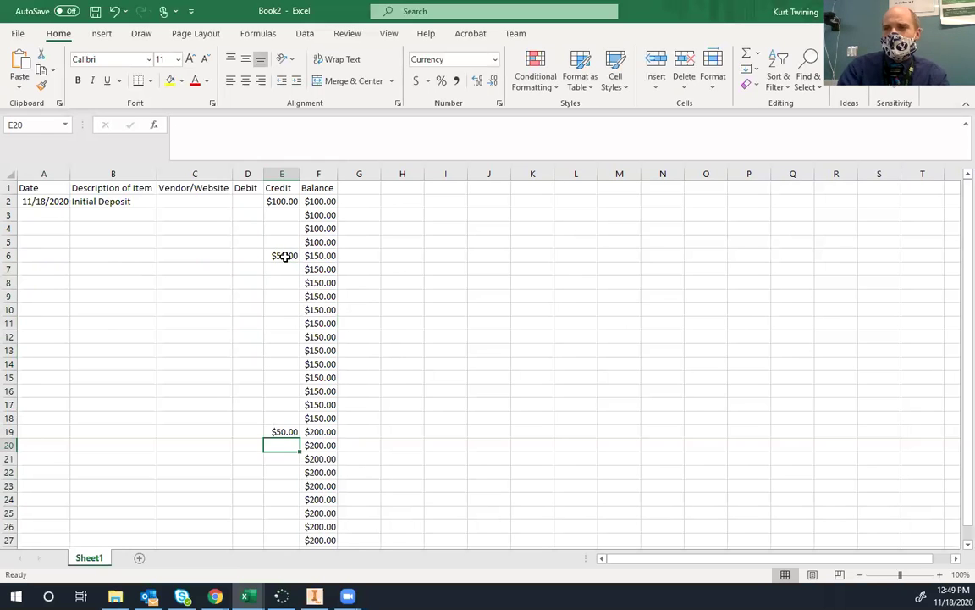
{"action": "key", "text": "Down"}
{"action": "key", "text": "Down"}
{"action": "key", "text": "Down"}
{"action": "key", "text": "Down"}
{"action": "type", "text": "5"}
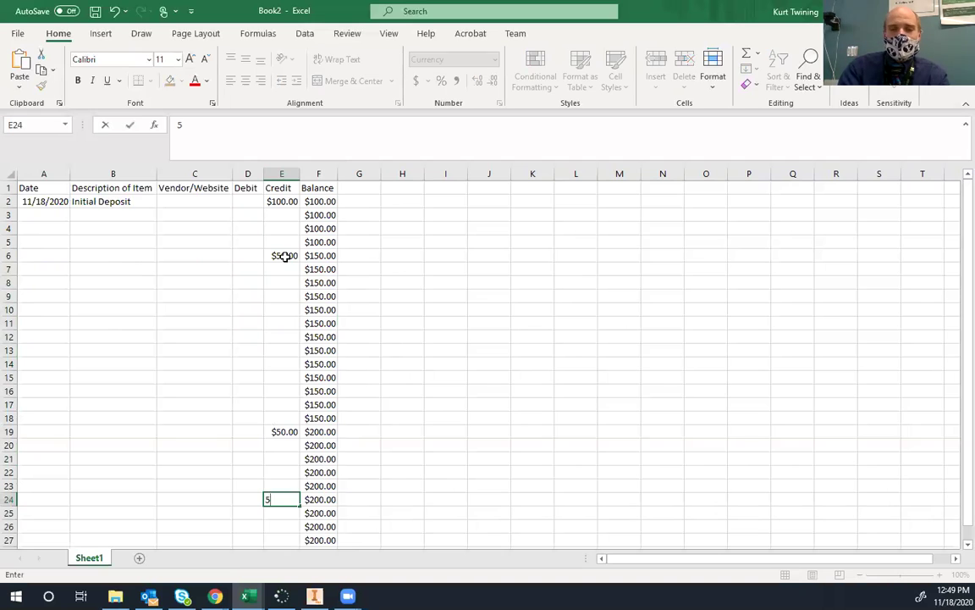
{"action": "type", "text": "0"}
{"action": "key", "text": "Return"}
Step: Clear all the 50 test credits from the Credit column, keeping the initial deposit
{"action": "key", "text": "Up"}
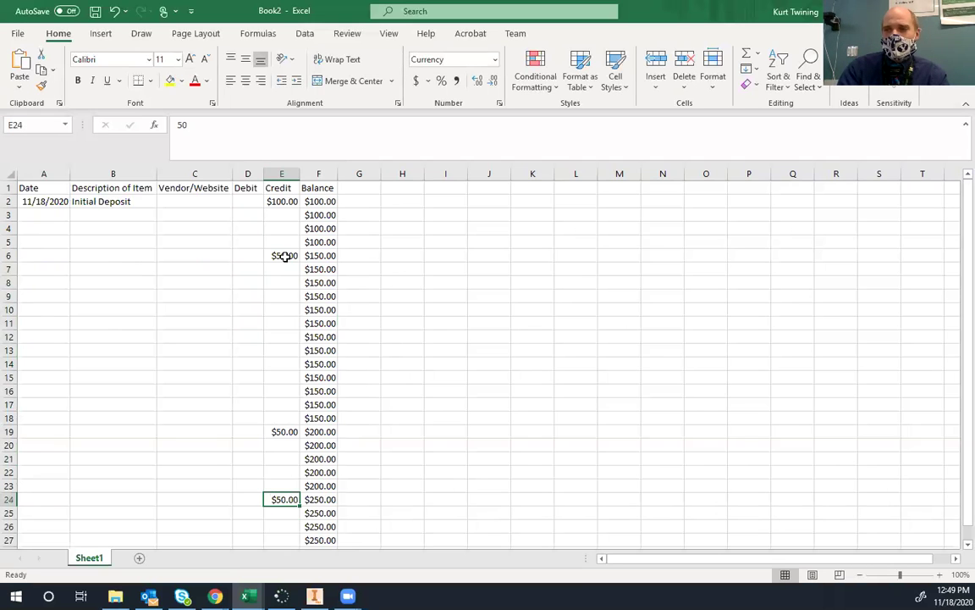
{"action": "key", "text": "shift+Up"}
{"action": "key", "text": "shift+Up"}
{"action": "key", "text": "shift+Up"}
{"action": "key", "text": "shift+Up"}
{"action": "key", "text": "shift+Up"}
{"action": "key", "text": "shift+Up"}
{"action": "key", "text": "shift+Up"}
{"action": "key", "text": "shift+Up"}
{"action": "key", "text": "shift+Up"}
{"action": "key", "text": "shift+Up"}
{"action": "key", "text": "shift+Up"}
{"action": "key", "text": "shift+Up"}
{"action": "key", "text": "shift+Up"}
{"action": "key", "text": "shift+Up"}
{"action": "key", "text": "shift+Up"}
{"action": "key", "text": "shift+Up"}
{"action": "key", "text": "shift+Up"}
{"action": "key", "text": "shift+Up"}
{"action": "key", "text": "shift+Up"}
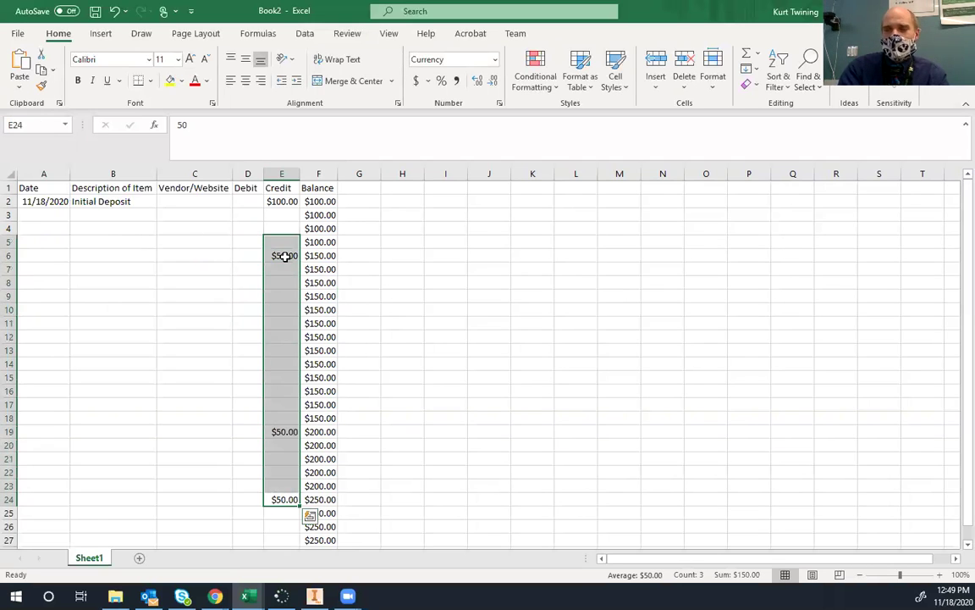
{"action": "key", "text": "Delete"}
Step: Return to F3 and review the balance formula for the first purchase row
{"action": "key", "text": "Right"}
{"action": "key", "text": "Up"}
{"action": "key", "text": "Up"}
{"action": "key", "text": "Up"}
{"action": "key", "text": "Up"}
{"action": "key", "text": "Up"}
{"action": "key", "text": "Up"}
{"action": "key", "text": "Up"}
{"action": "key", "text": "Up"}
{"action": "key", "text": "Up"}
{"action": "key", "text": "Up"}
{"action": "key", "text": "Up"}
{"action": "key", "text": "Up"}
{"action": "key", "text": "Up"}
{"action": "key", "text": "Up"}
{"action": "key", "text": "Up"}
{"action": "key", "text": "Up"}
{"action": "key", "text": "Up"}
{"action": "key", "text": "Up"}
{"action": "key", "text": "Up"}
{"action": "key", "text": "Up"}
{"action": "key", "text": "Up"}
{"action": "key", "text": "Up"}
{"action": "left_click", "coordinate": [311, 213]}
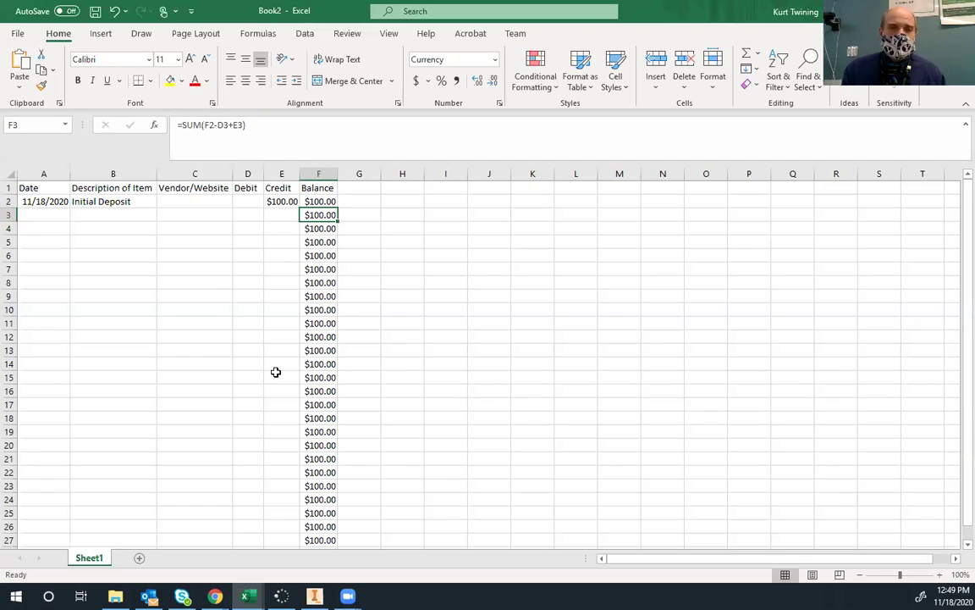
Step: Fill in row 3 with the date 11/25, the description Shoes and the vendor Target, leaving the debit empty
{"action": "left_click", "coordinate": [56, 216]}
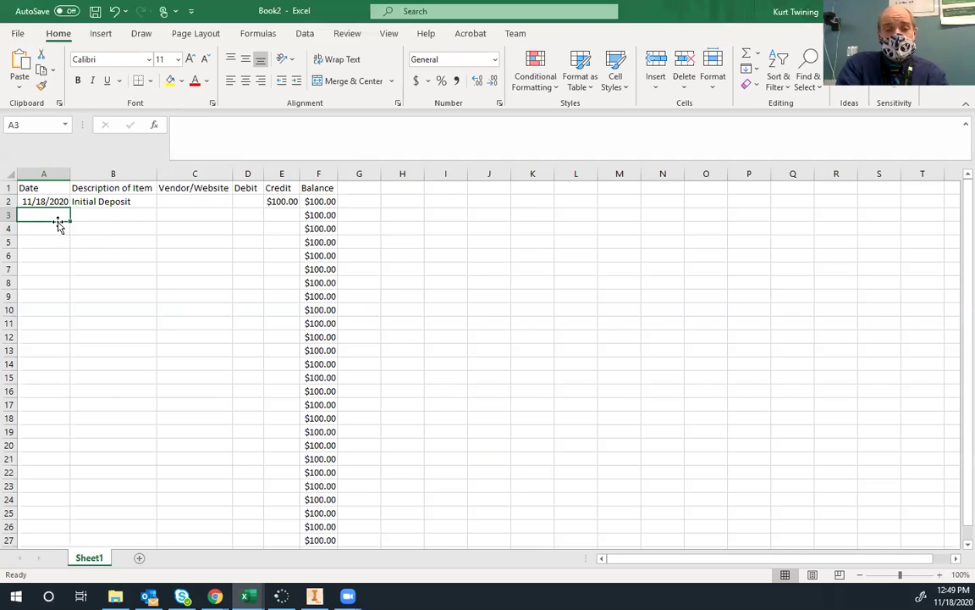
{"action": "type", "text": "11/25"}
{"action": "key", "text": "Return"}
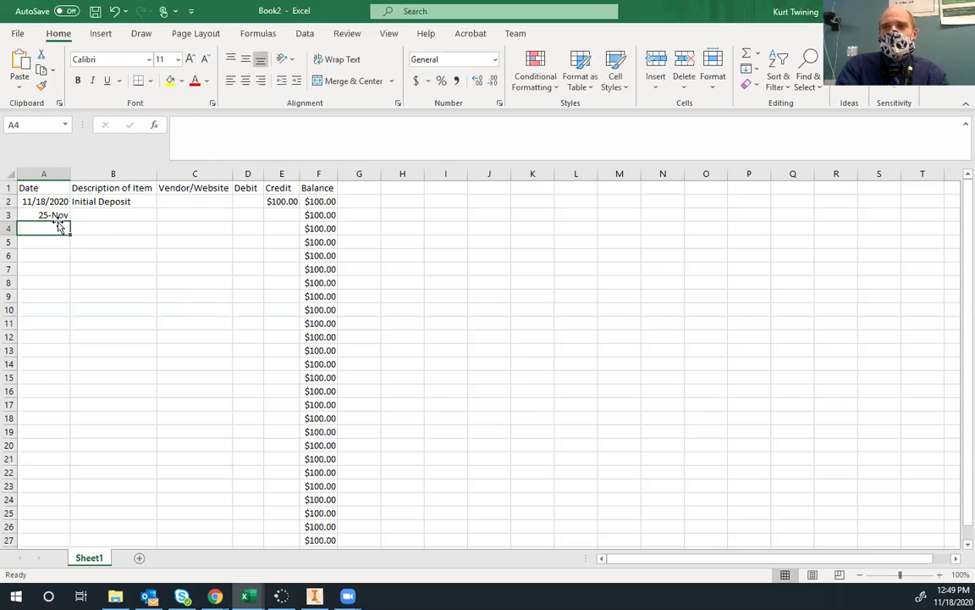
{"action": "key", "text": "Tab"}
{"action": "key", "text": "Page_Down"}
{"action": "key", "text": "Page_Up"}
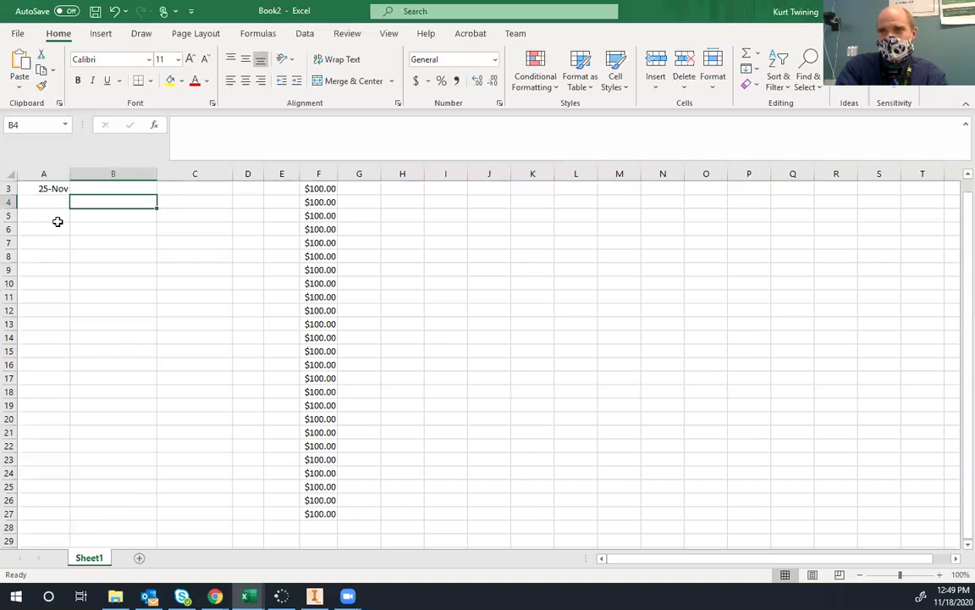
{"action": "type", "text": "Shoes"}
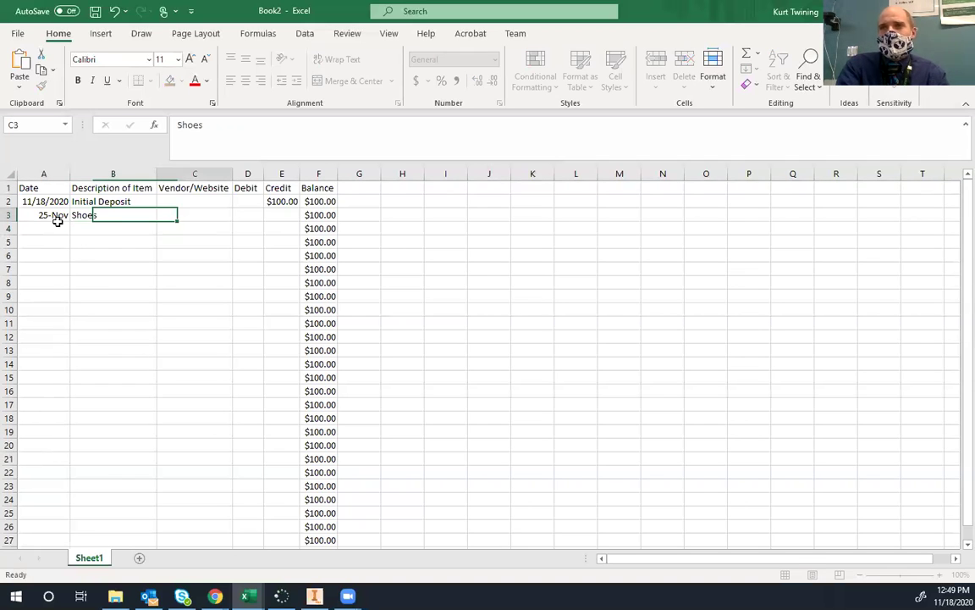
{"action": "key", "text": "Tab"}
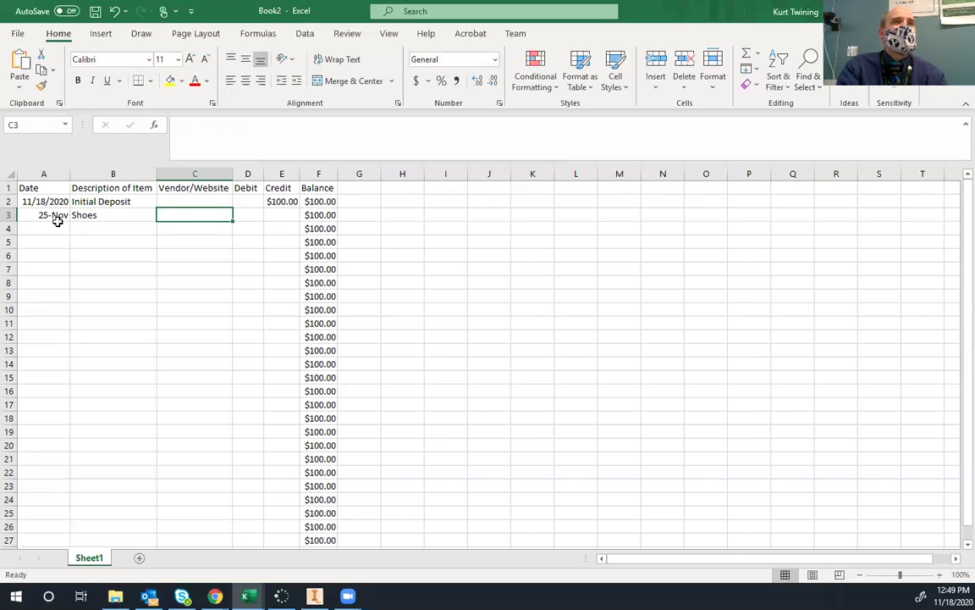
{"action": "type", "text": "Target"}
{"action": "key", "text": "Tab"}
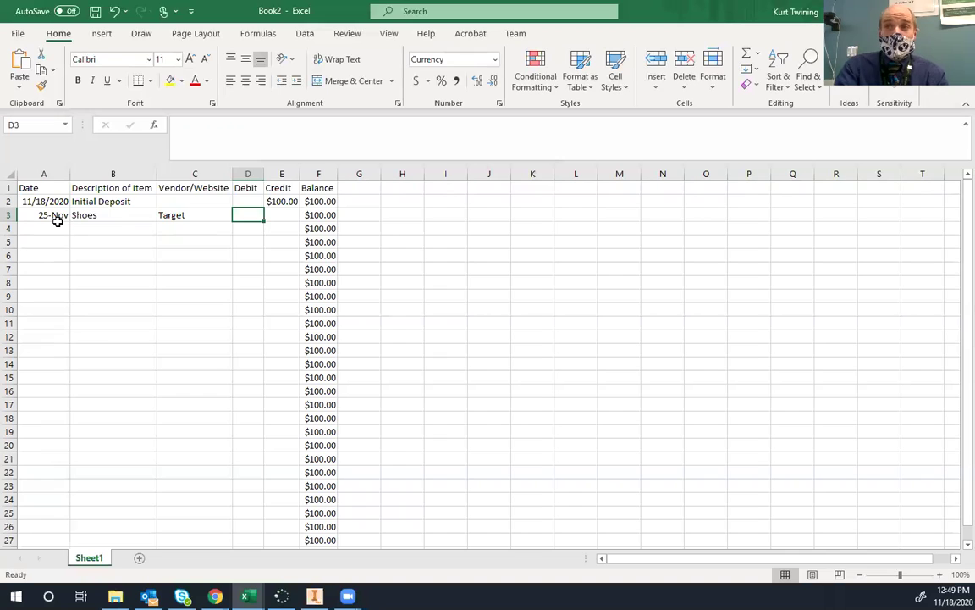
{"action": "key", "text": "Left"}
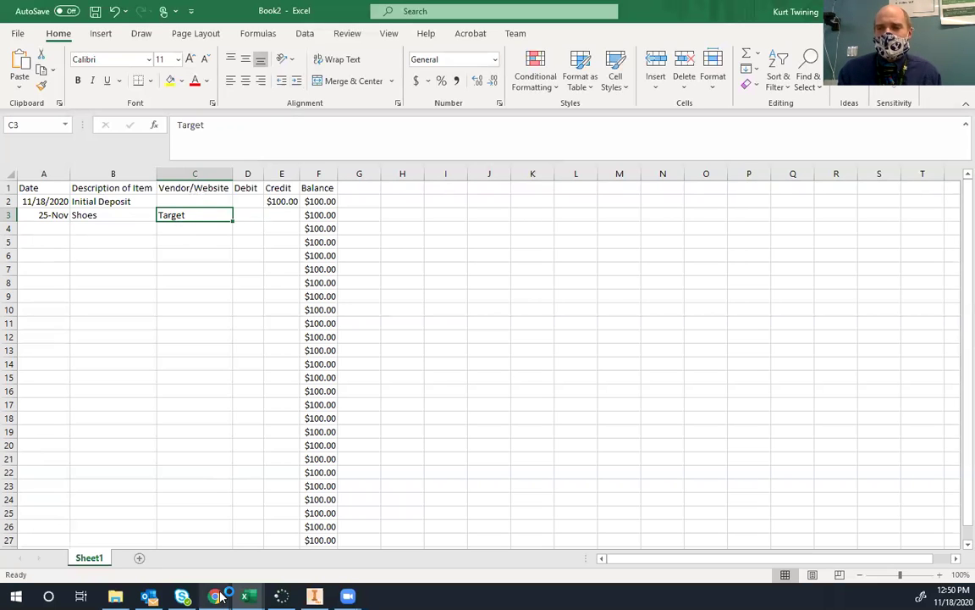
Step: Switch to Chrome, load target.com in a new tab and open its product categories
{"action": "mouse_move", "coordinate": [218, 596]}
{"action": "left_click", "coordinate": [186, 566]}
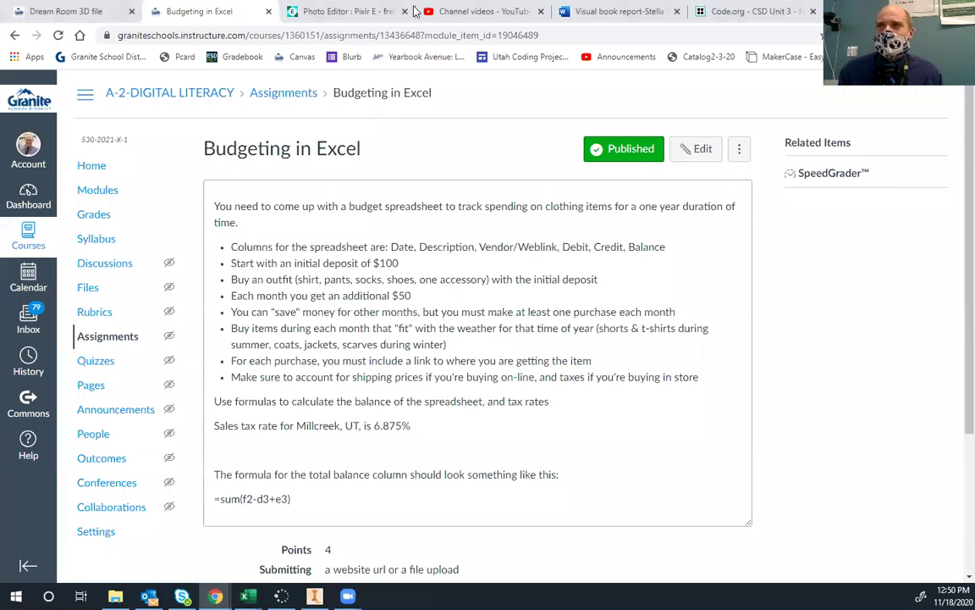
{"action": "key", "text": "ctrl+t"}
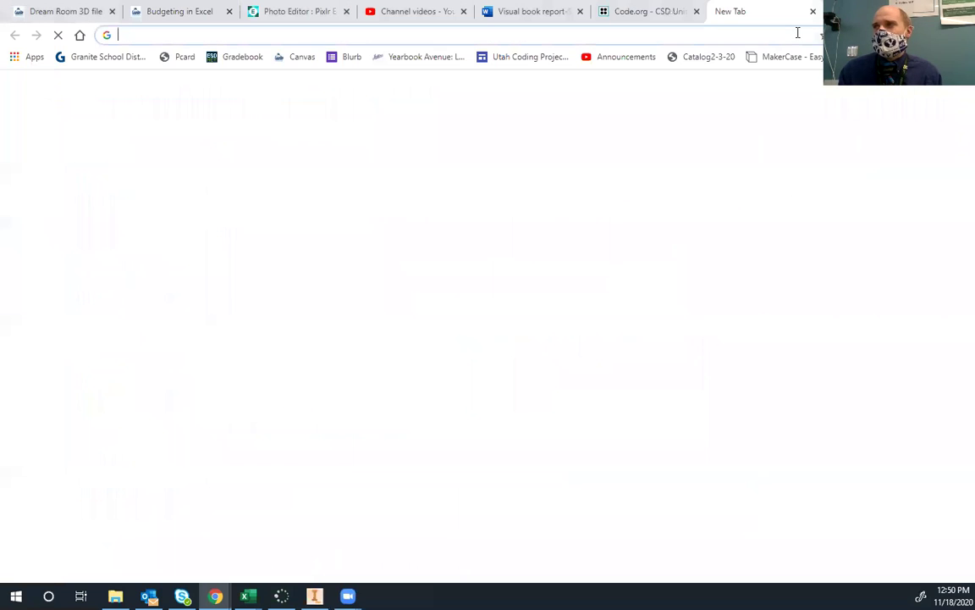
{"action": "type", "text": "target.com"}
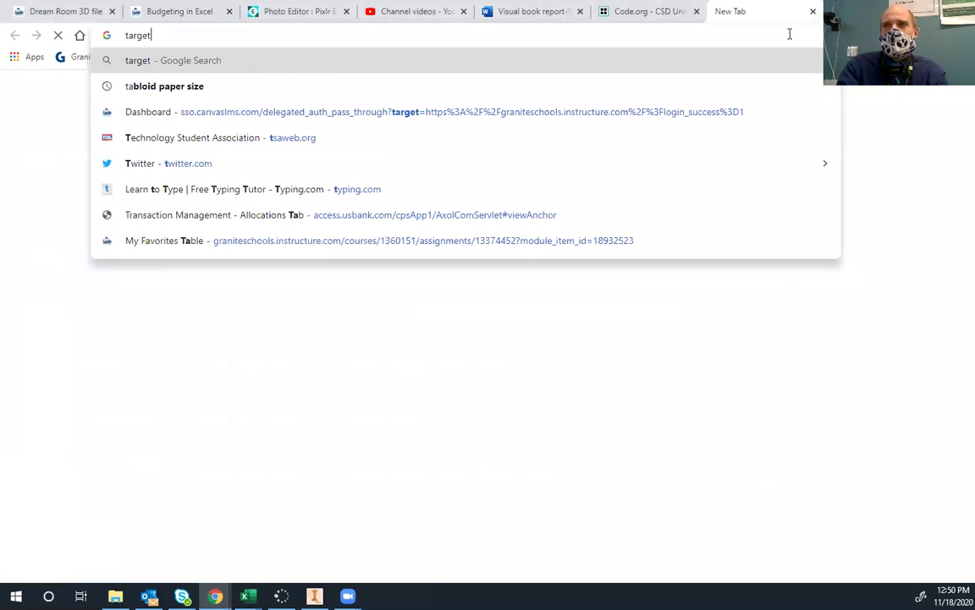
{"action": "key", "text": "Return"}
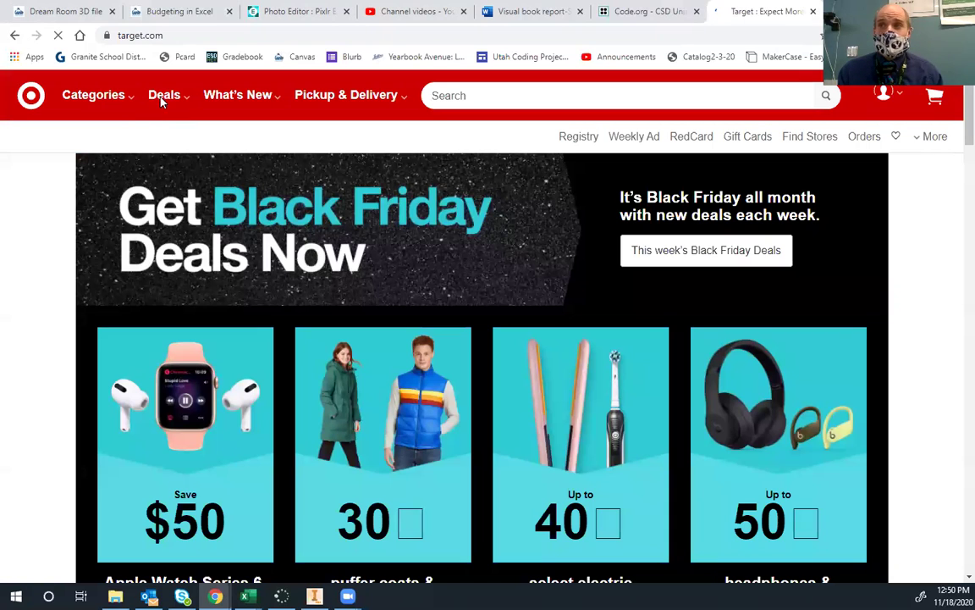
{"action": "left_click", "coordinate": [102, 100]}
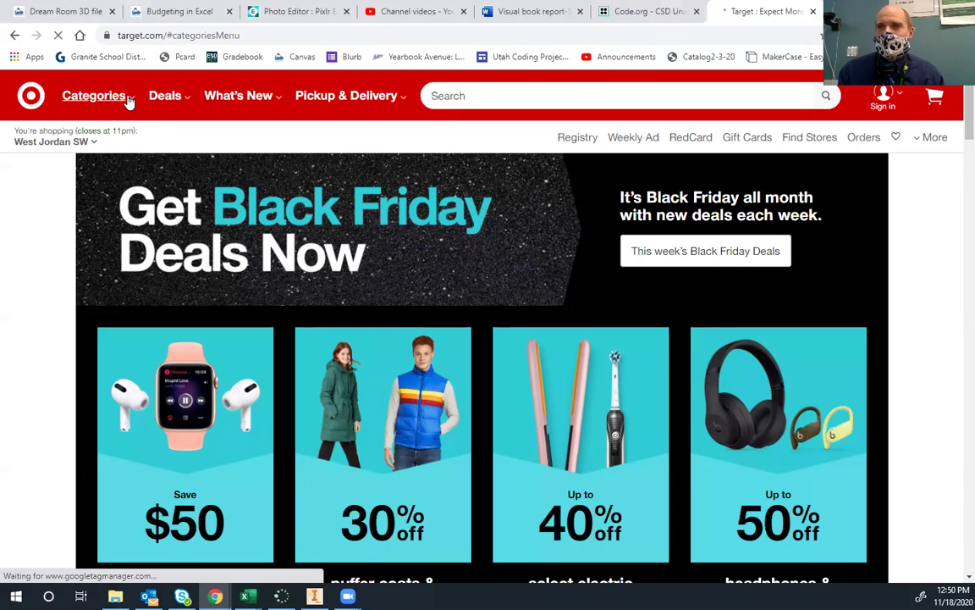
Step: Browse Target's categories through Shoes and Men's Shoes to the Dress Shoes listing
{"action": "left_click", "coordinate": [84, 100]}
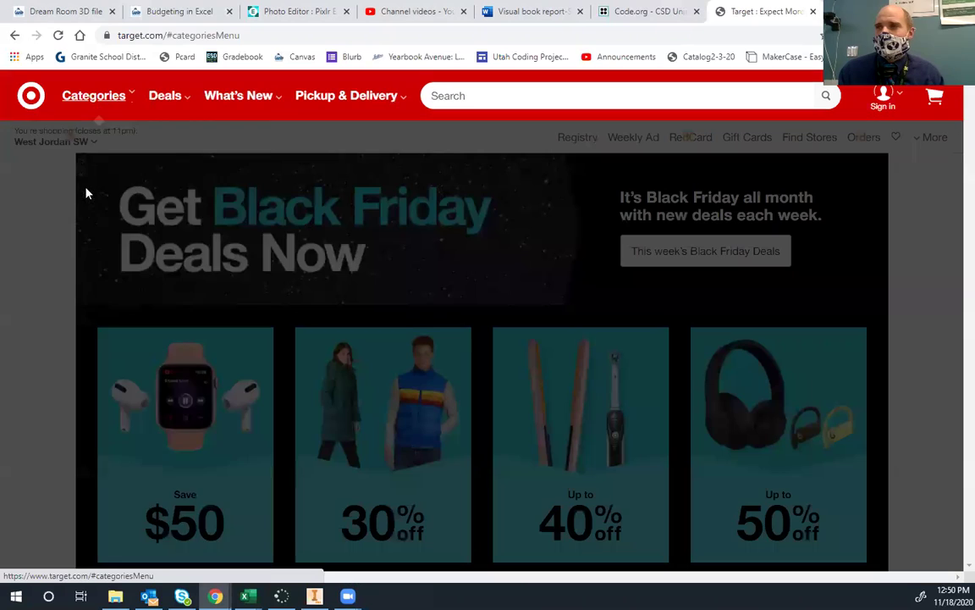
{"action": "scroll", "coordinate": [50, 364], "scroll_direction": "down", "scroll_amount": 2}
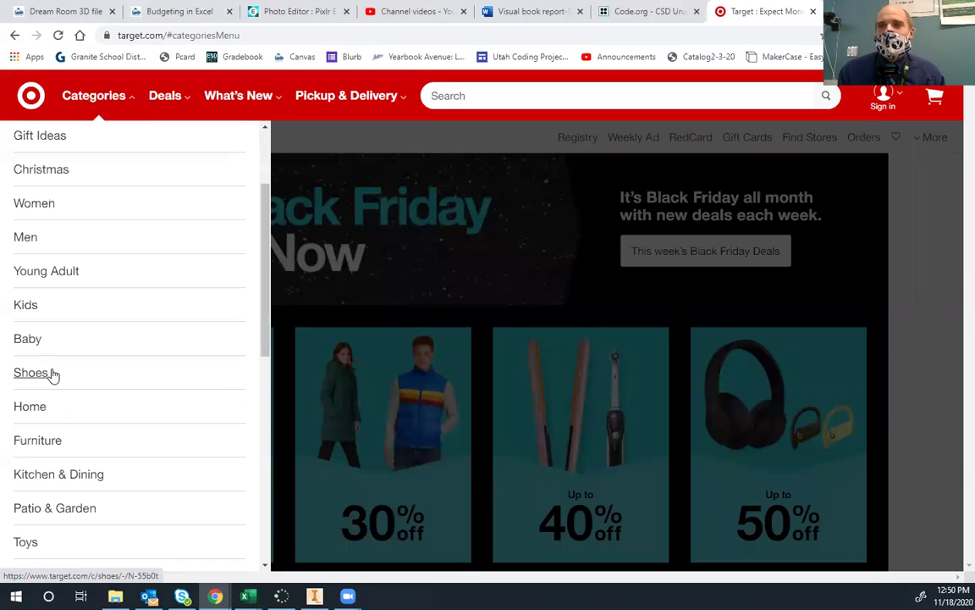
{"action": "left_click", "coordinate": [34, 372]}
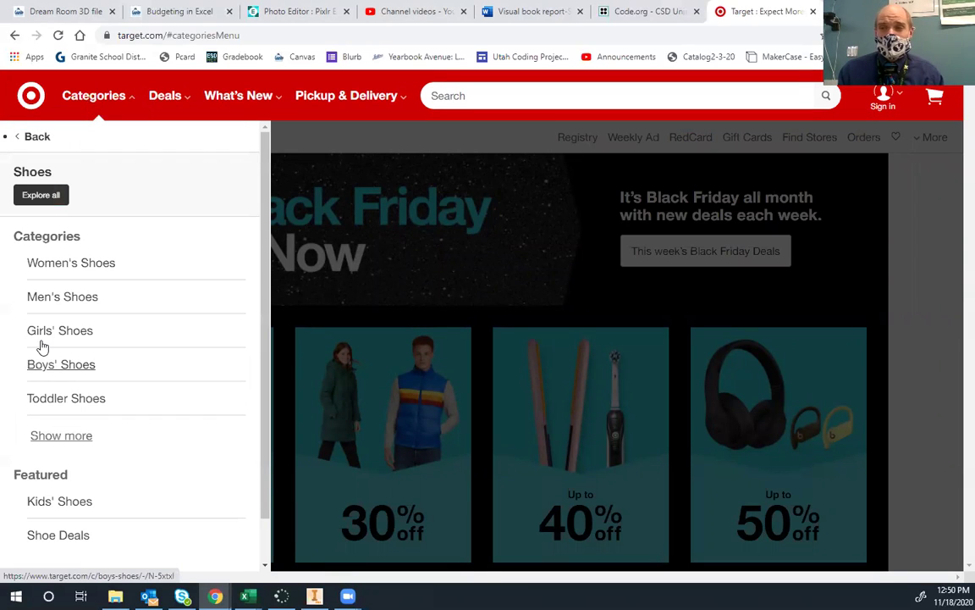
{"action": "left_click", "coordinate": [52, 298]}
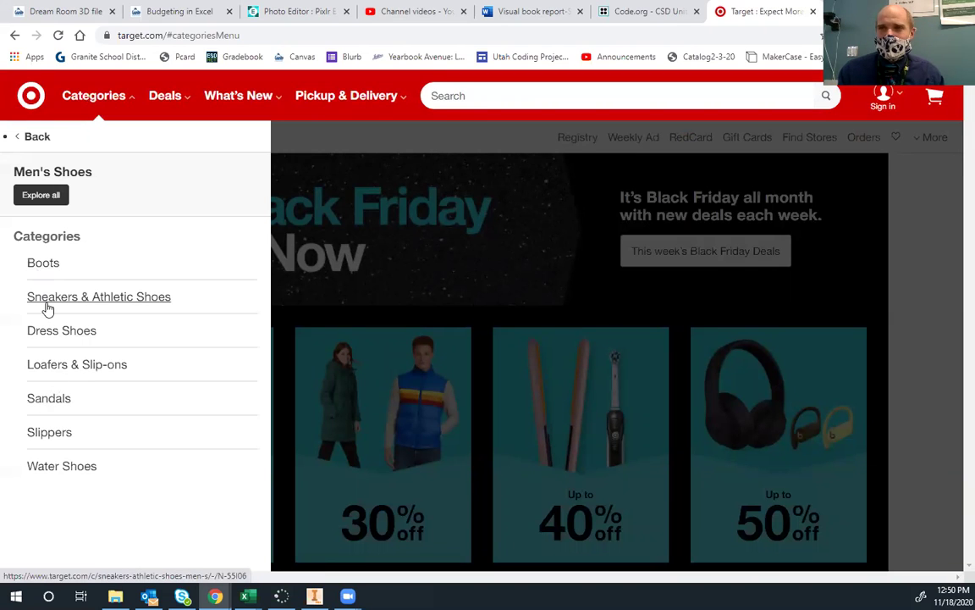
{"action": "left_click", "coordinate": [63, 335]}
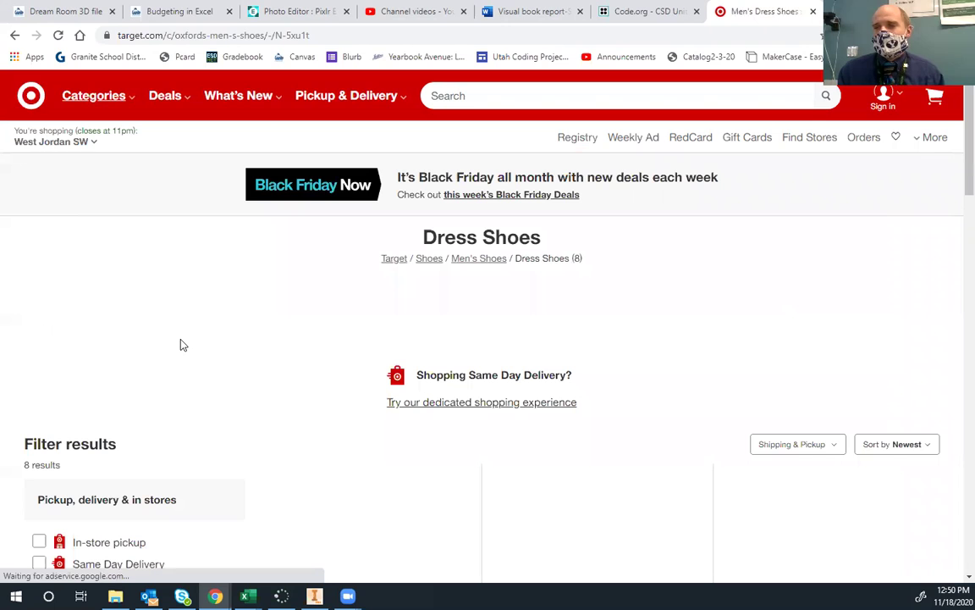
Step: Look through the men's dress shoes and open the Men's Lincoln Loafer Dress Shoes product page
{"action": "scroll", "coordinate": [312, 386], "scroll_direction": "down", "scroll_amount": 1}
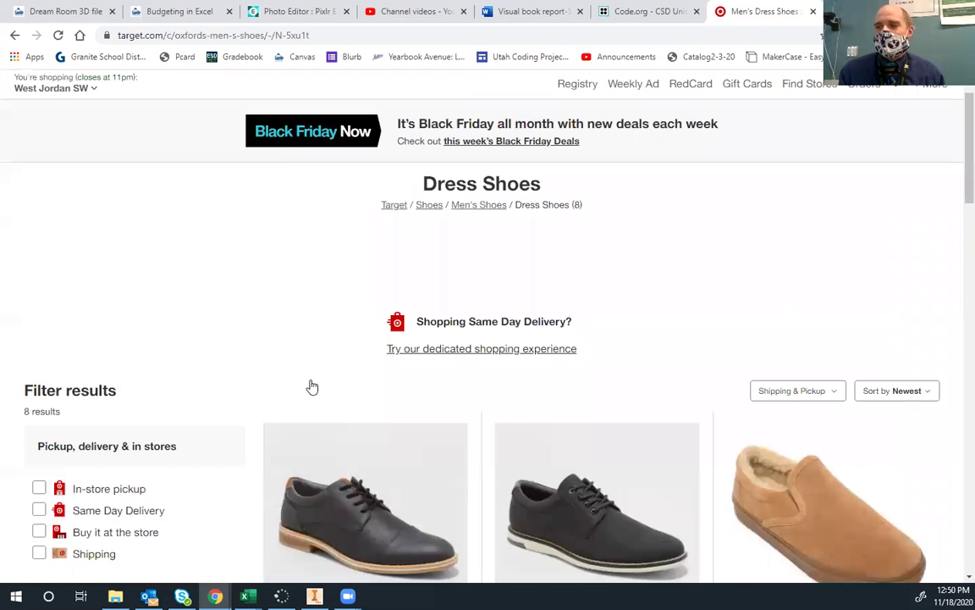
{"action": "scroll", "coordinate": [311, 386], "scroll_direction": "down", "scroll_amount": 4}
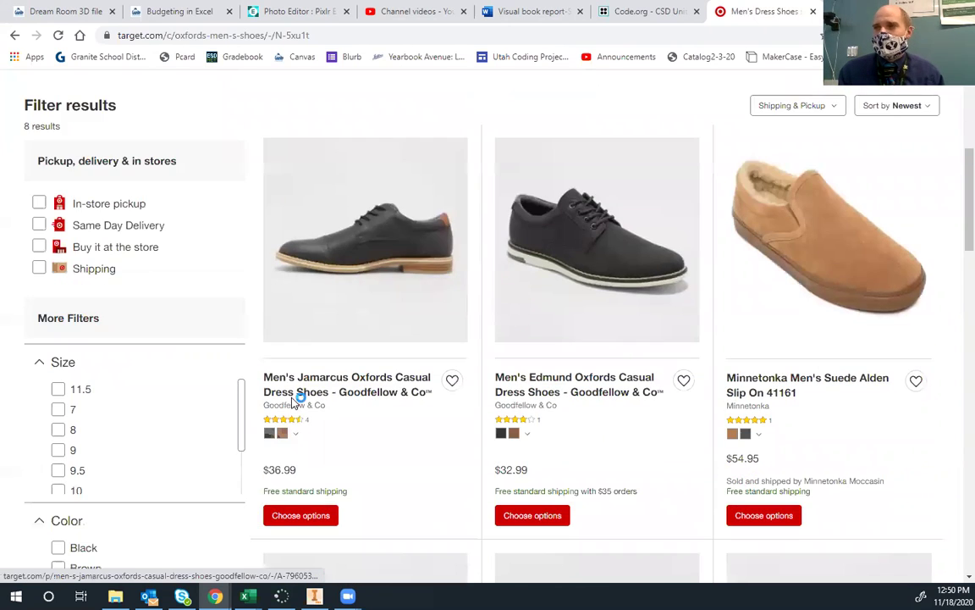
{"action": "scroll", "coordinate": [297, 398], "scroll_direction": "down", "scroll_amount": 2}
{"action": "scroll", "coordinate": [343, 381], "scroll_direction": "down", "scroll_amount": 3}
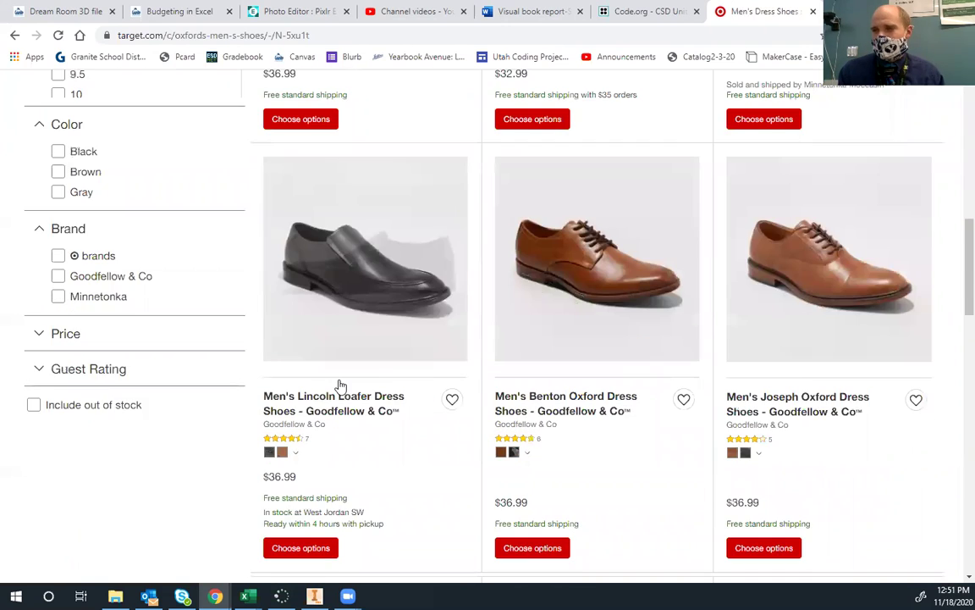
{"action": "scroll", "coordinate": [338, 390], "scroll_direction": "down", "scroll_amount": 4}
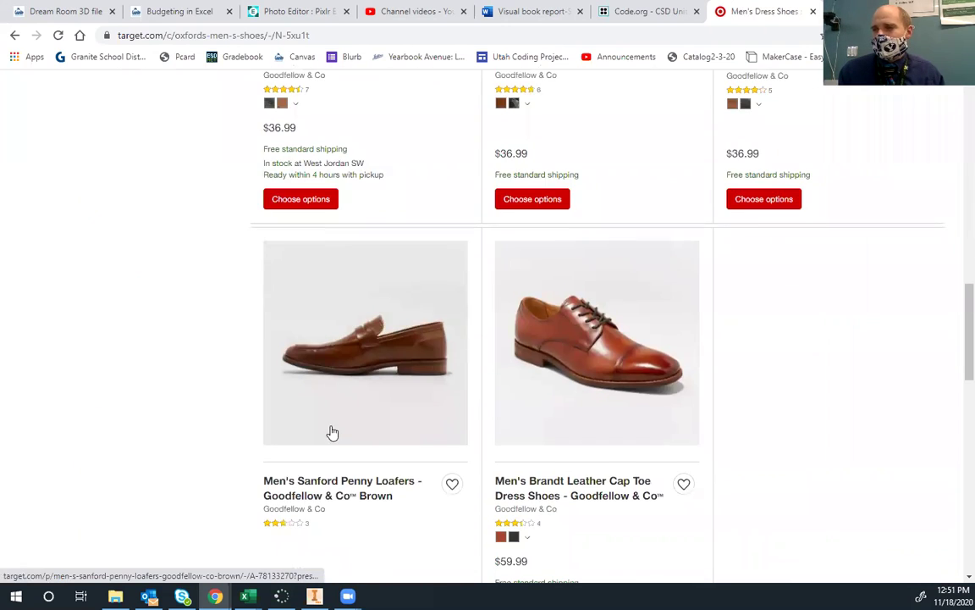
{"action": "scroll", "coordinate": [339, 434], "scroll_direction": "down", "scroll_amount": 4}
{"action": "scroll", "coordinate": [345, 433], "scroll_direction": "up", "scroll_amount": 8}
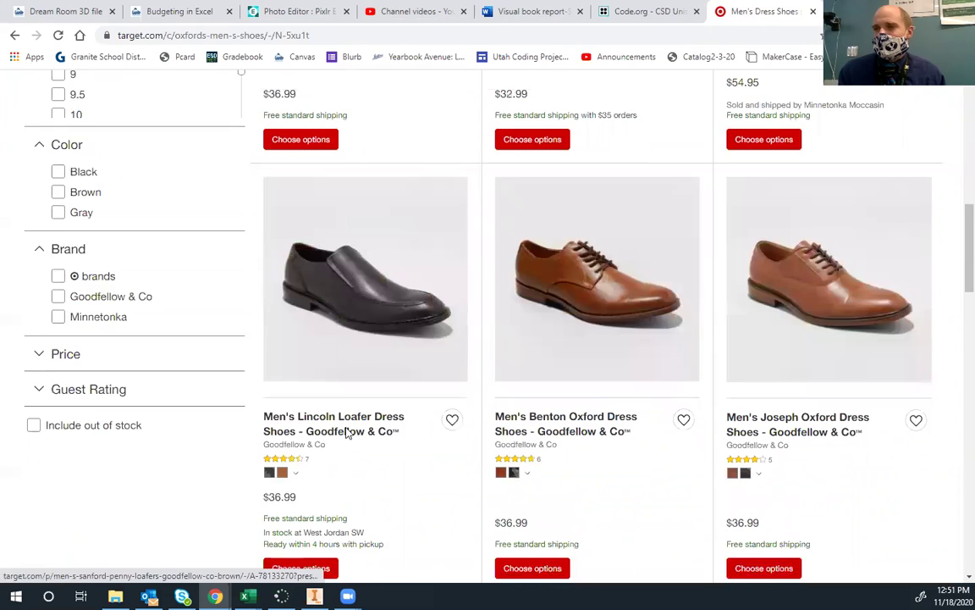
{"action": "left_click", "coordinate": [379, 350]}
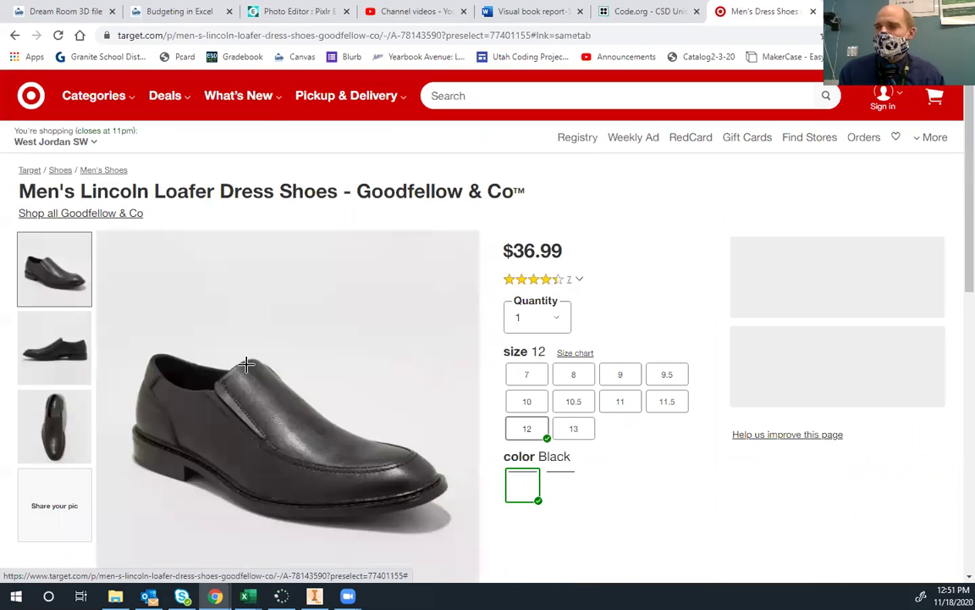
Step: Choose size 10.5 for the black Lincoln loafers and review the product's price and delivery options
{"action": "scroll", "coordinate": [245, 367], "scroll_direction": "down", "scroll_amount": 2}
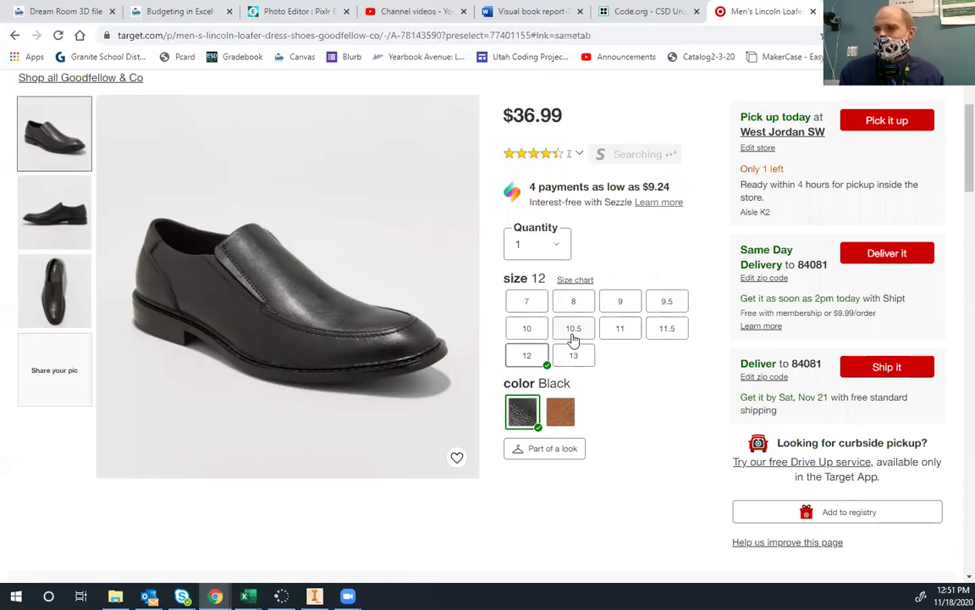
{"action": "left_click", "coordinate": [573, 338]}
{"action": "scroll", "coordinate": [529, 373], "scroll_direction": "down", "scroll_amount": 1}
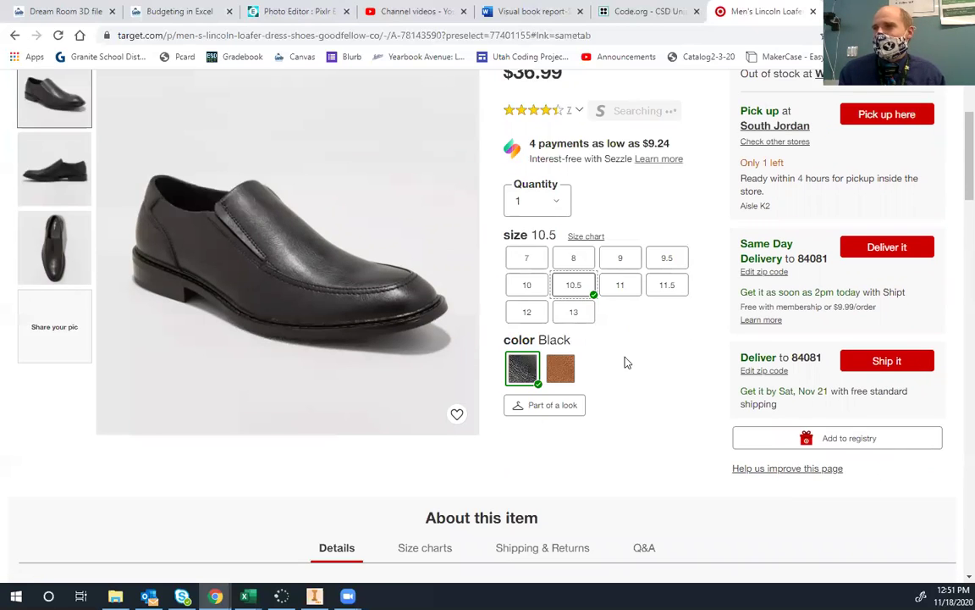
{"action": "scroll", "coordinate": [516, 261], "scroll_direction": "up", "scroll_amount": 2}
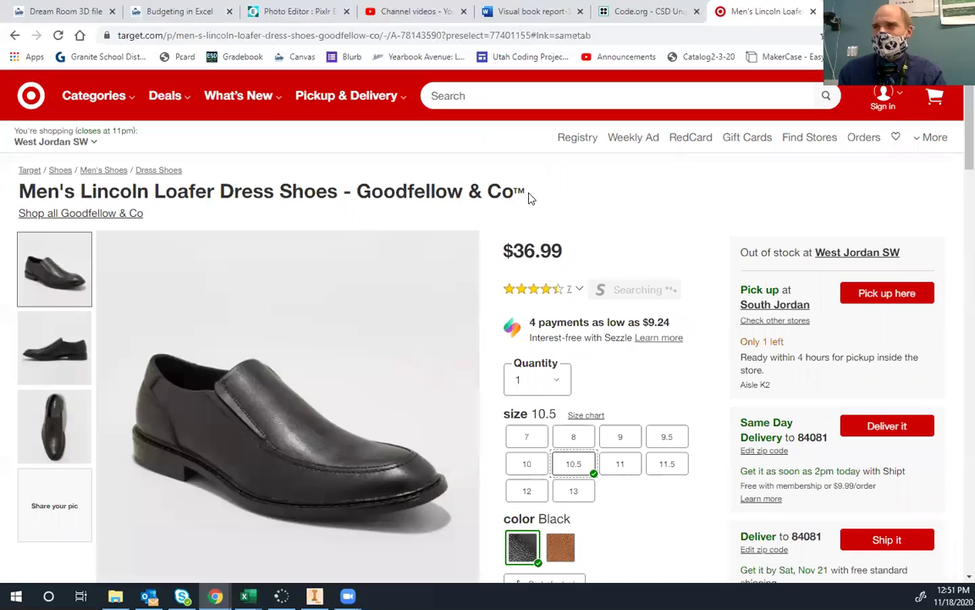
Step: Copy the loafer product page's web address and switch to the Book2 workbook in Excel
{"action": "left_click", "coordinate": [507, 33]}
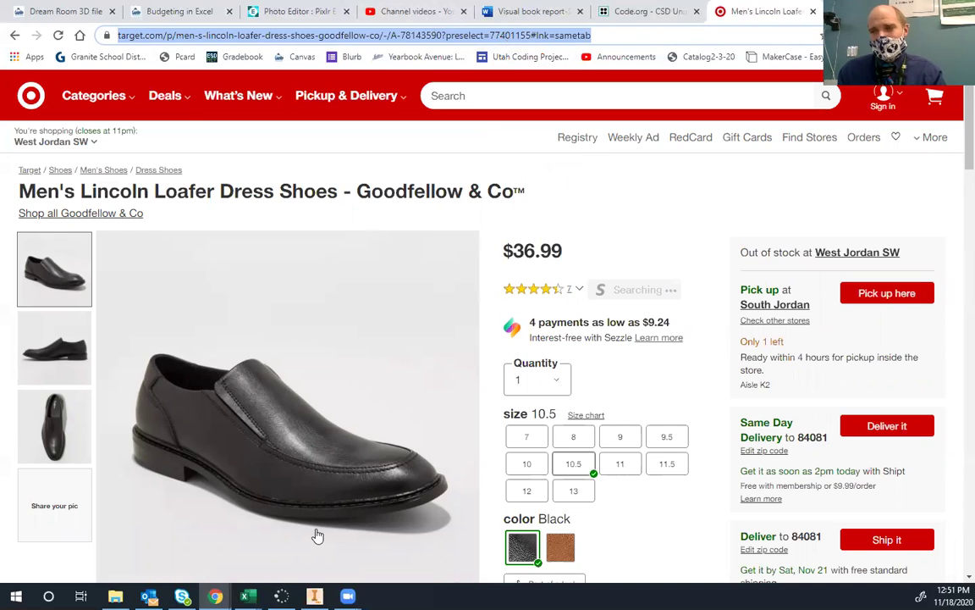
{"action": "mouse_move", "coordinate": [245, 596]}
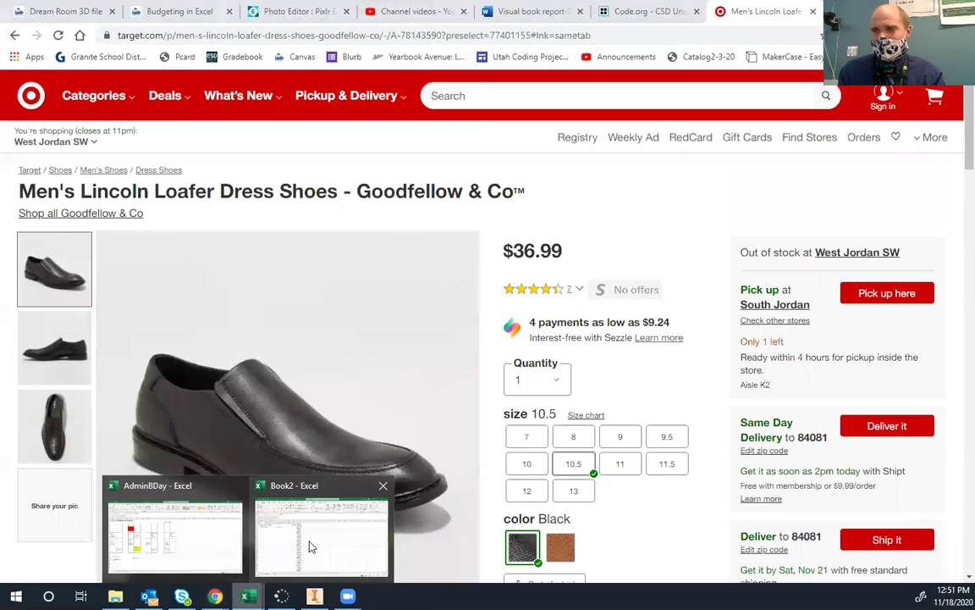
{"action": "left_click", "coordinate": [273, 497]}
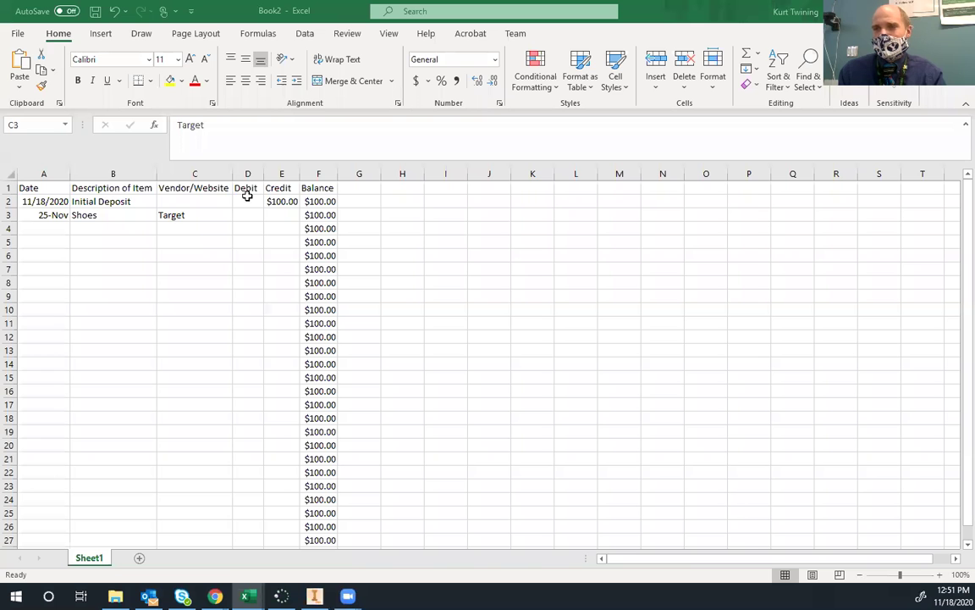
Step: Link the Target vendor entry in C3 to the copied Lincoln loafer page address
{"action": "left_click", "coordinate": [204, 214]}
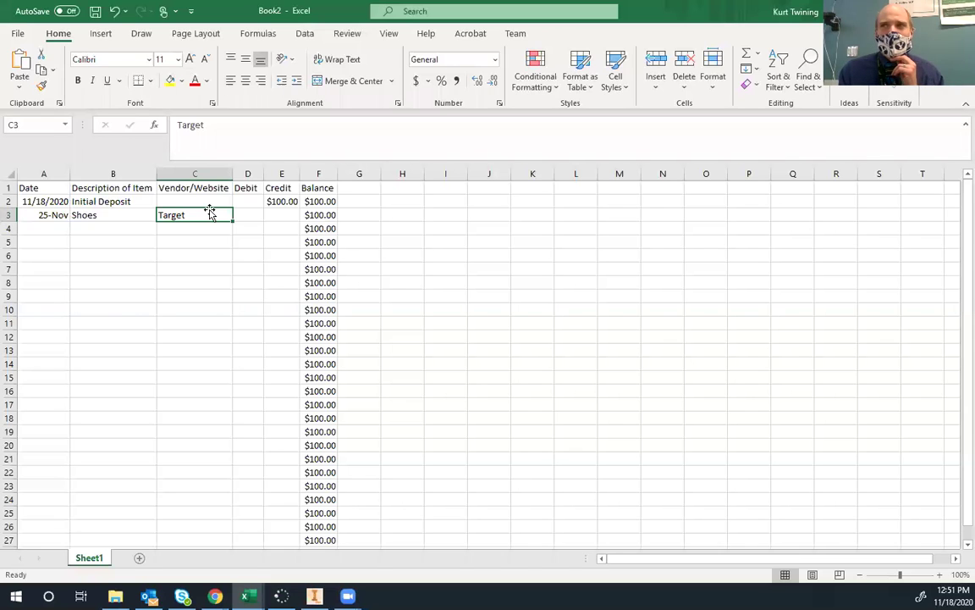
{"action": "left_click", "coordinate": [100, 34]}
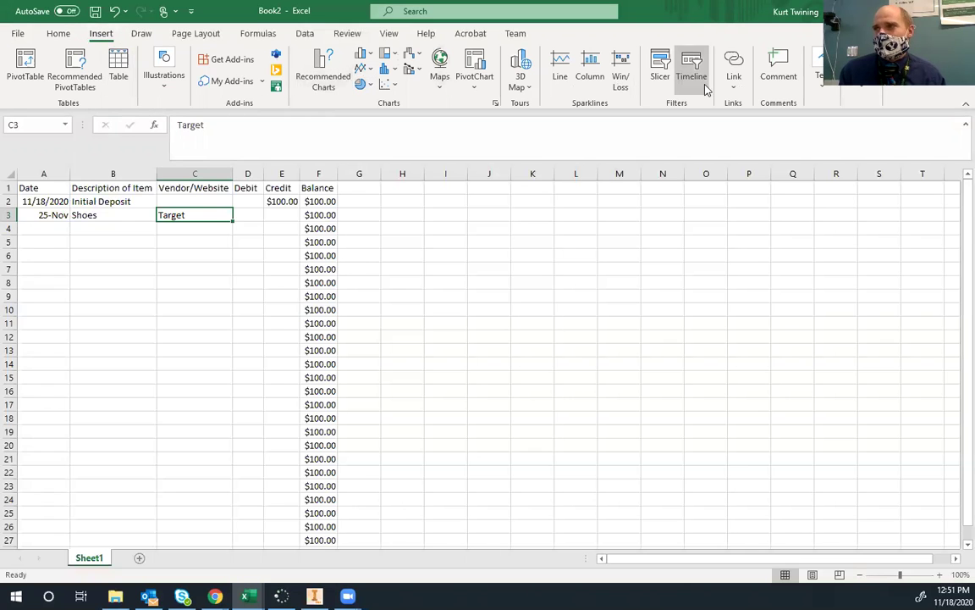
{"action": "left_click", "coordinate": [733, 88]}
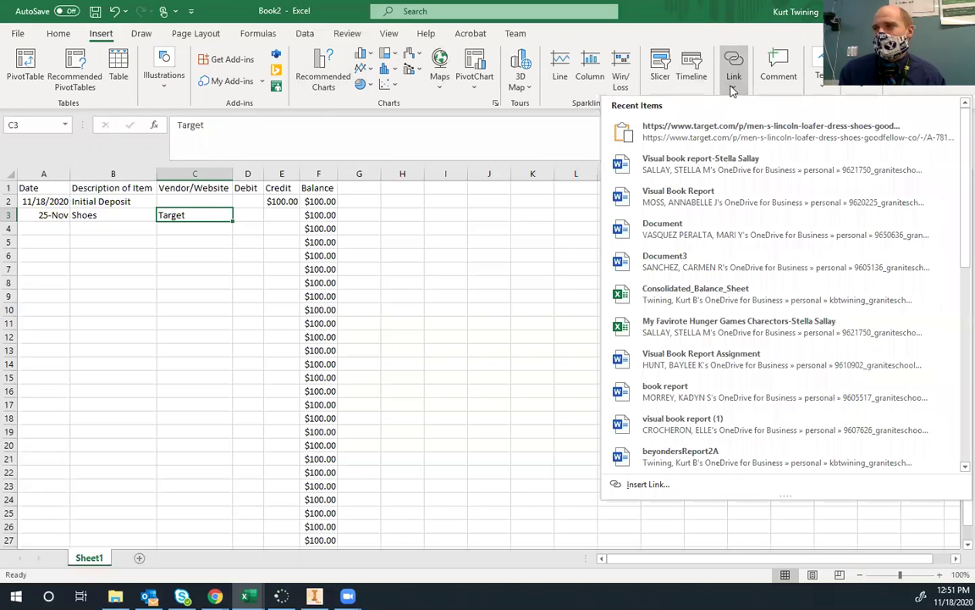
{"action": "left_click", "coordinate": [703, 136]}
{"action": "left_click", "coordinate": [182, 227]}
{"action": "left_click", "coordinate": [132, 230]}
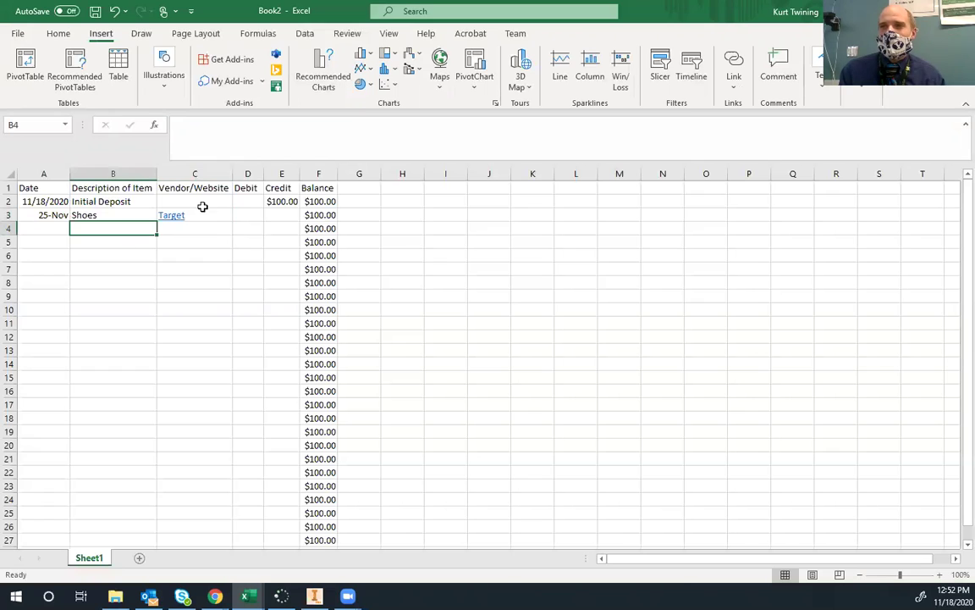
Step: Test the Target hyperlink in C3, check the shoe page in Chrome, and return to the Excel sheet
{"action": "left_click", "coordinate": [179, 222]}
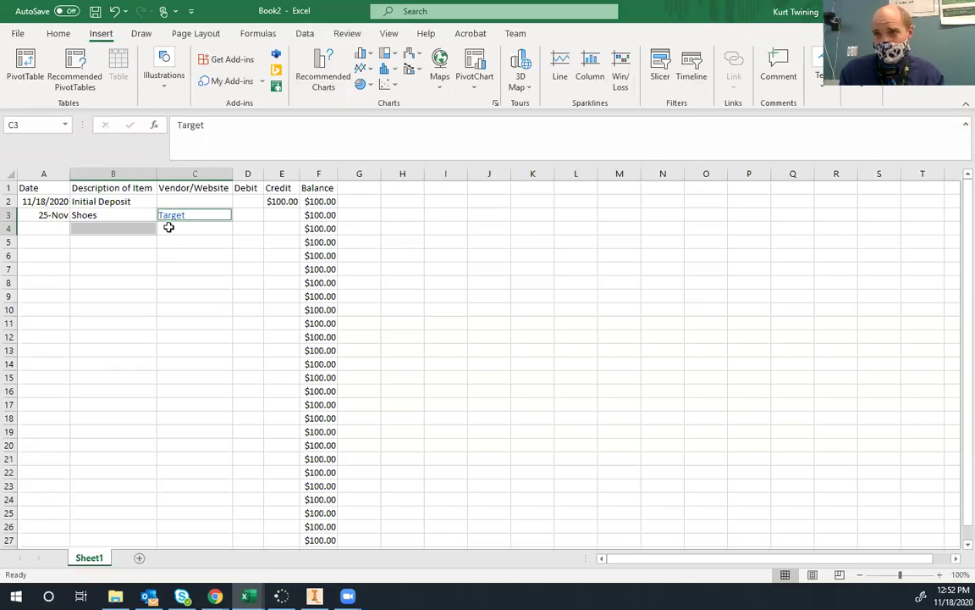
{"action": "left_click", "coordinate": [174, 215]}
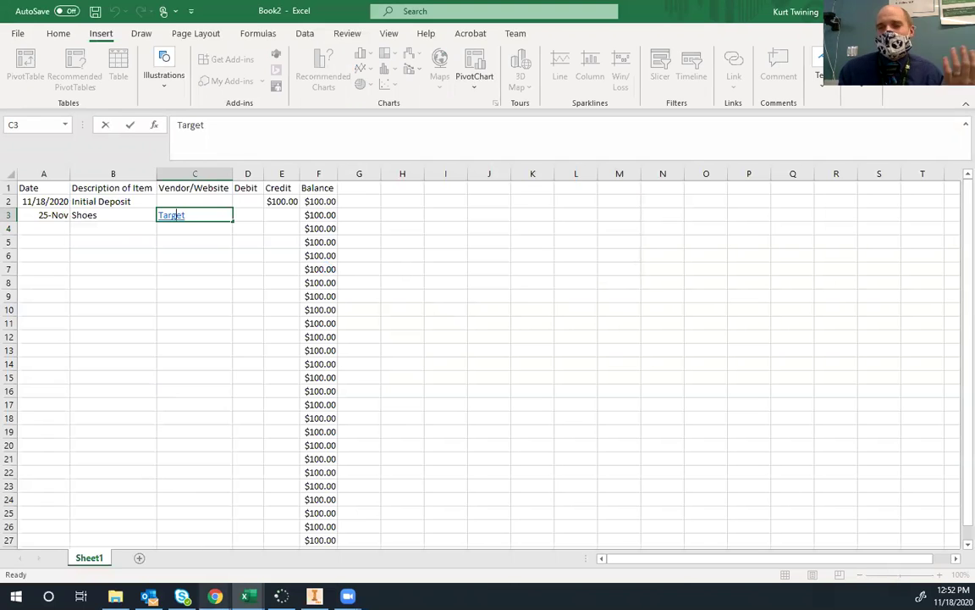
{"action": "mouse_move", "coordinate": [215, 596]}
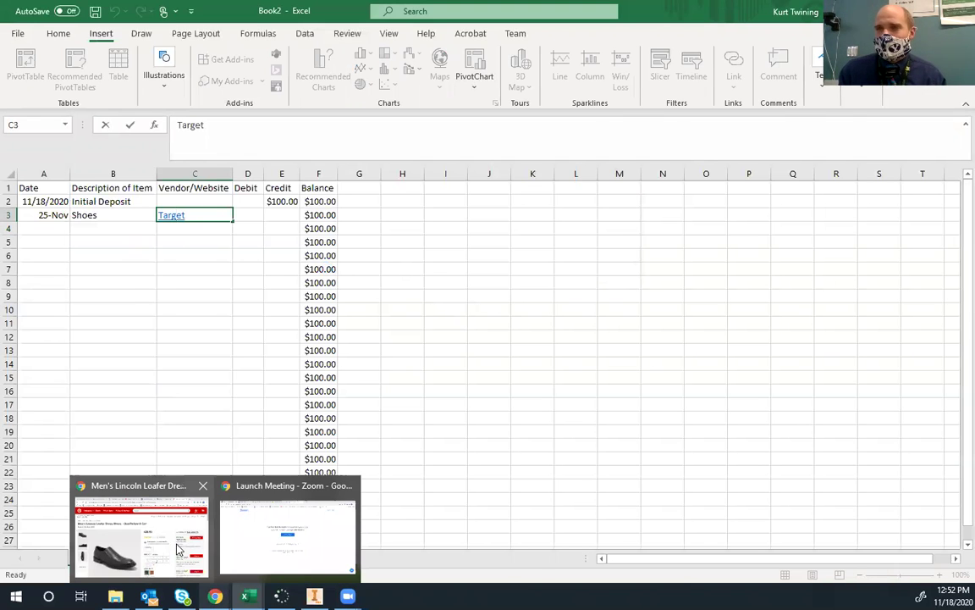
{"action": "left_click", "coordinate": [194, 563]}
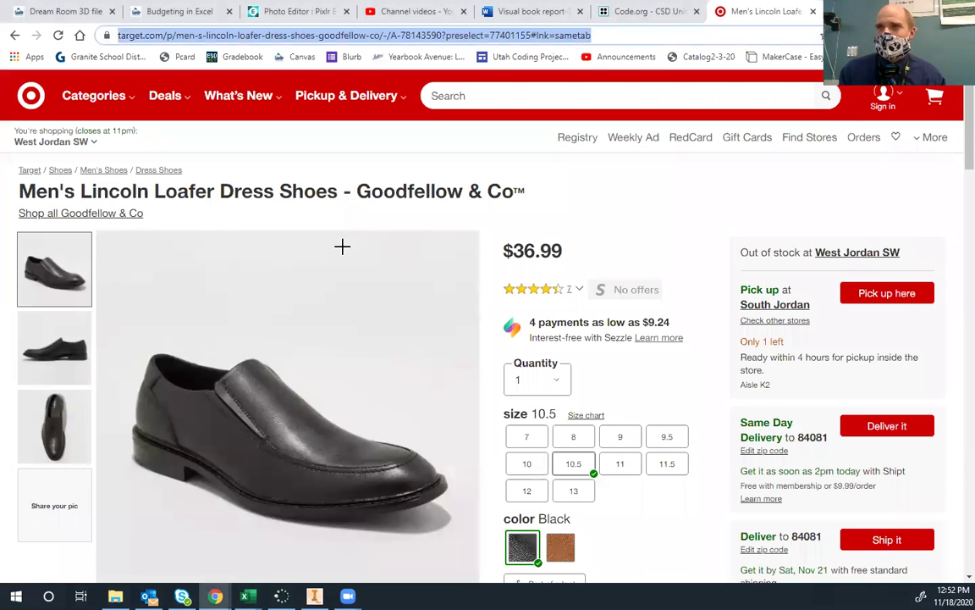
{"action": "key", "text": "alt+Tab"}
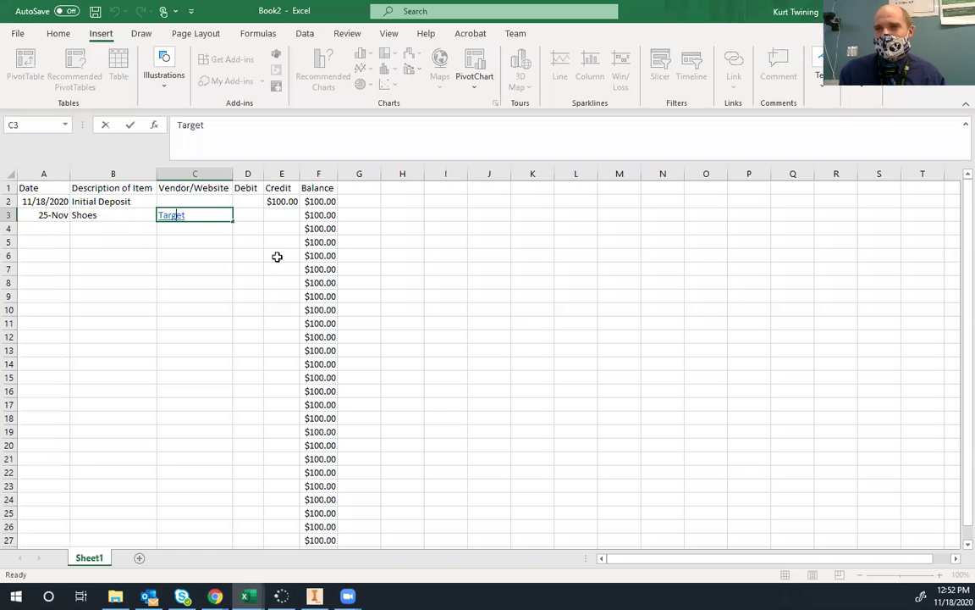
{"action": "left_click", "coordinate": [191, 232]}
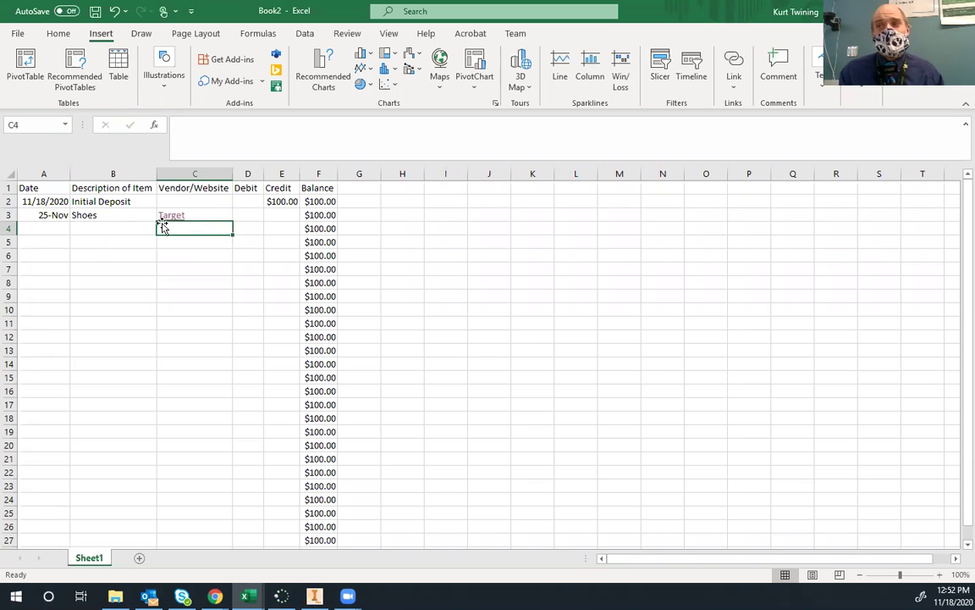
Step: Enter $36.99 as the debit for the Shoes purchase in D3
{"action": "left_click", "coordinate": [249, 214]}
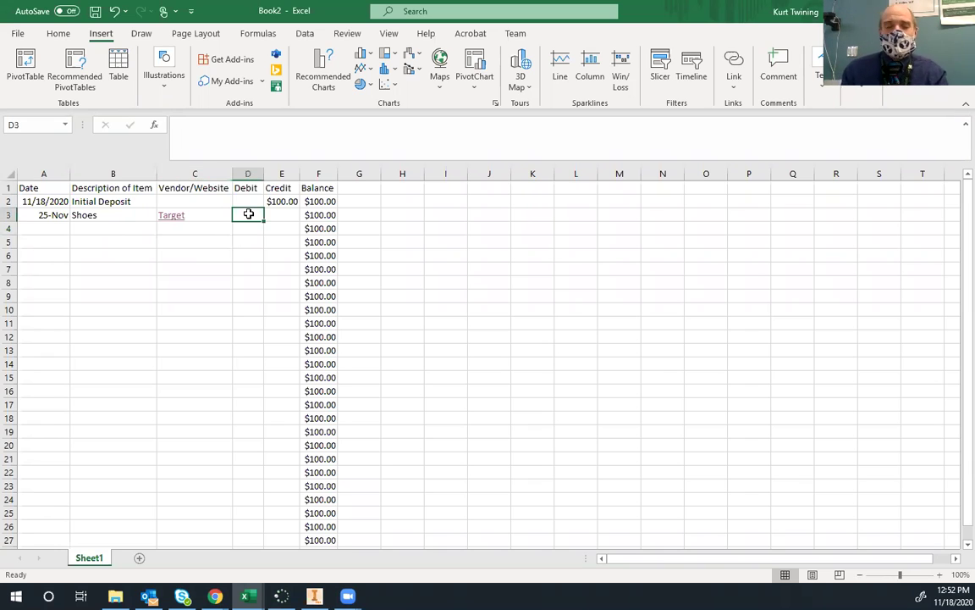
{"action": "type", "text": "$36.99"}
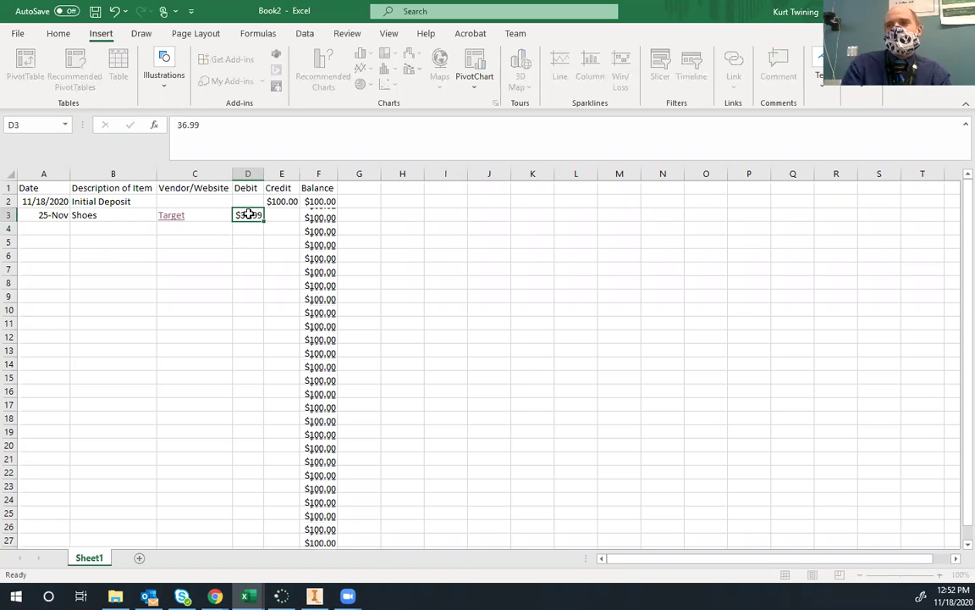
{"action": "key", "text": "Return"}
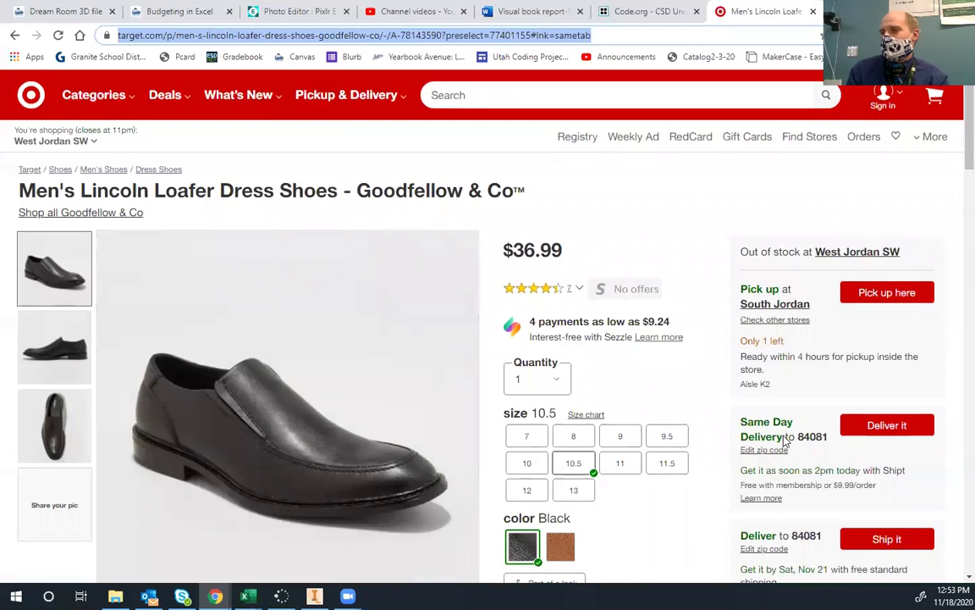
Step: Check the shipping and delivery details on the loafer page in Chrome, then return to the Excel workbook
{"action": "scroll", "coordinate": [785, 444], "scroll_direction": "down", "scroll_amount": 1}
{"action": "scroll", "coordinate": [766, 398], "scroll_direction": "down", "scroll_amount": 2}
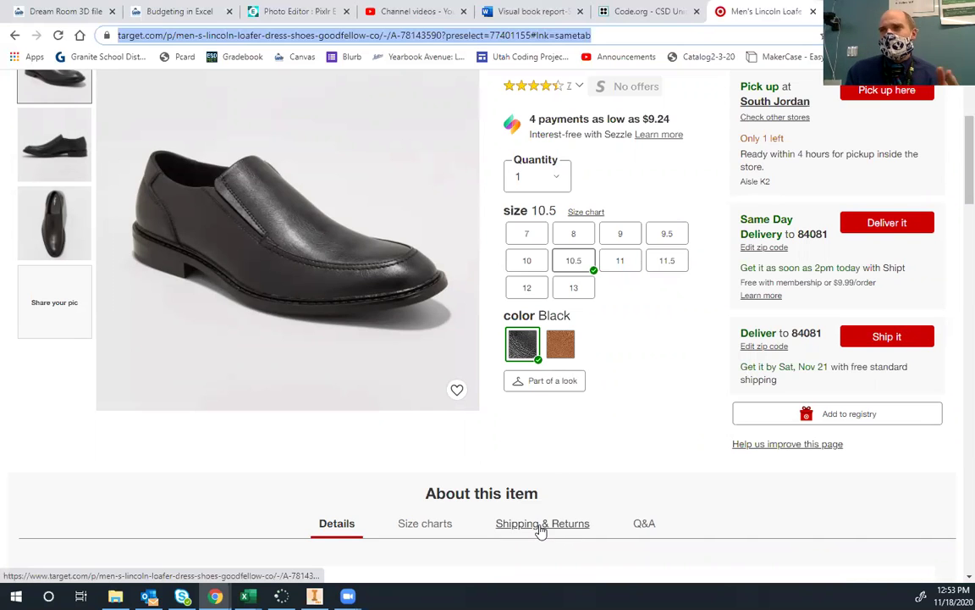
{"action": "scroll", "coordinate": [540, 529], "scroll_direction": "up", "scroll_amount": 3}
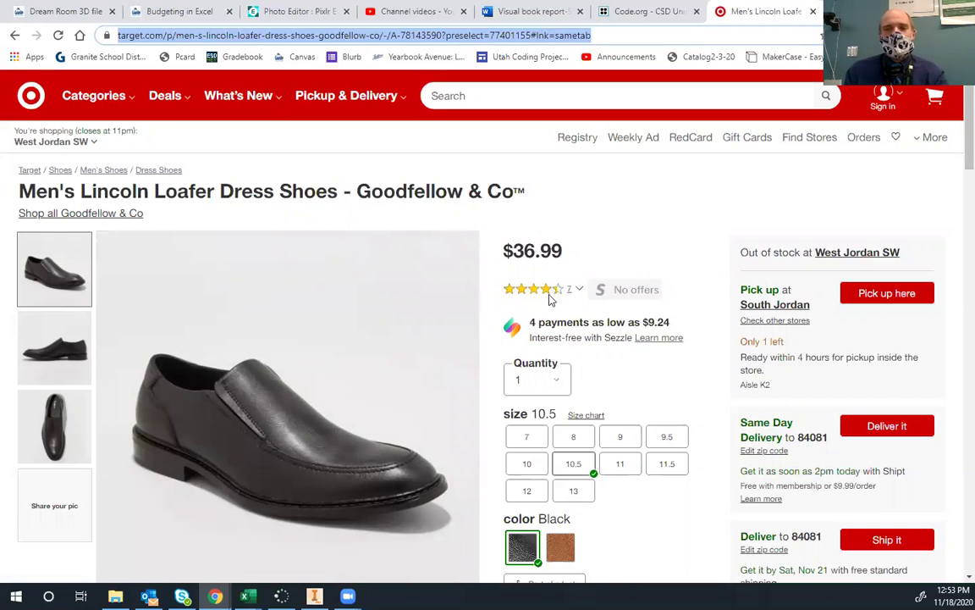
{"action": "left_click", "coordinate": [165, 230]}
{"action": "key", "text": "alt+Tab"}
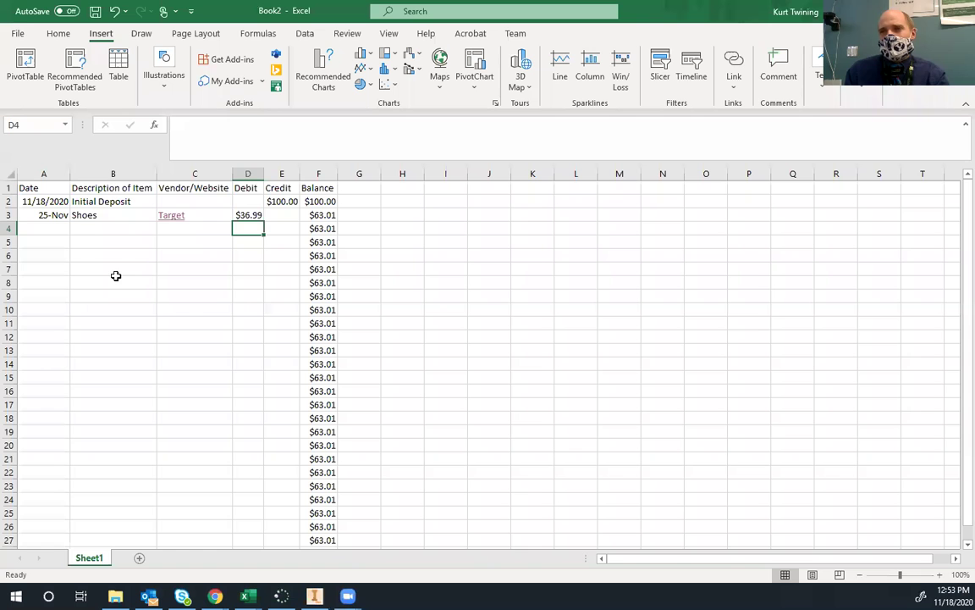
Step: Fill row 4 with the date 11/25, the description "Tax on shoes" and the vendor Target
{"action": "left_click", "coordinate": [93, 231]}
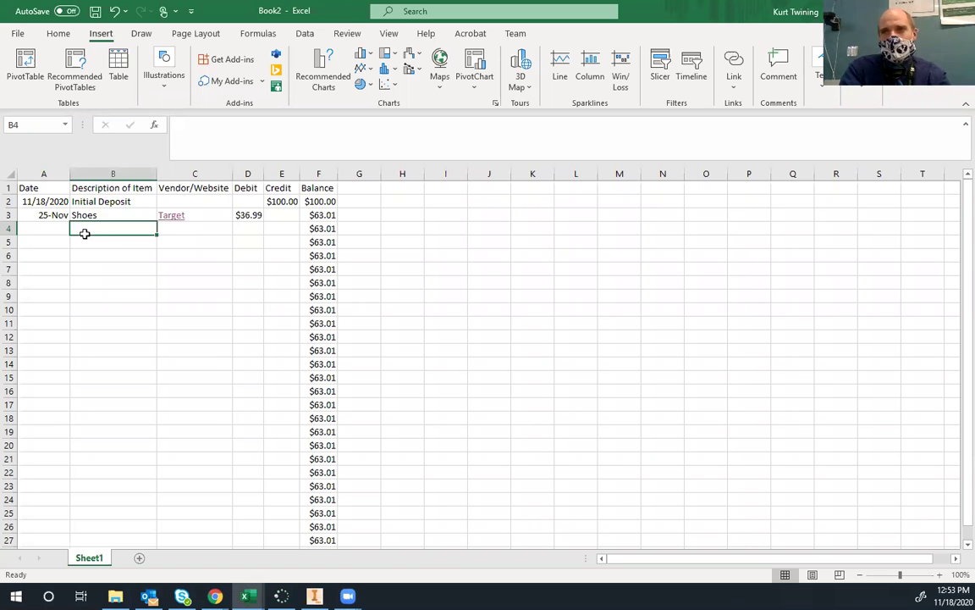
{"action": "key", "text": "Left"}
{"action": "type", "text": "11/25"}
{"action": "key", "text": "Tab"}
{"action": "type", "text": "Tax"}
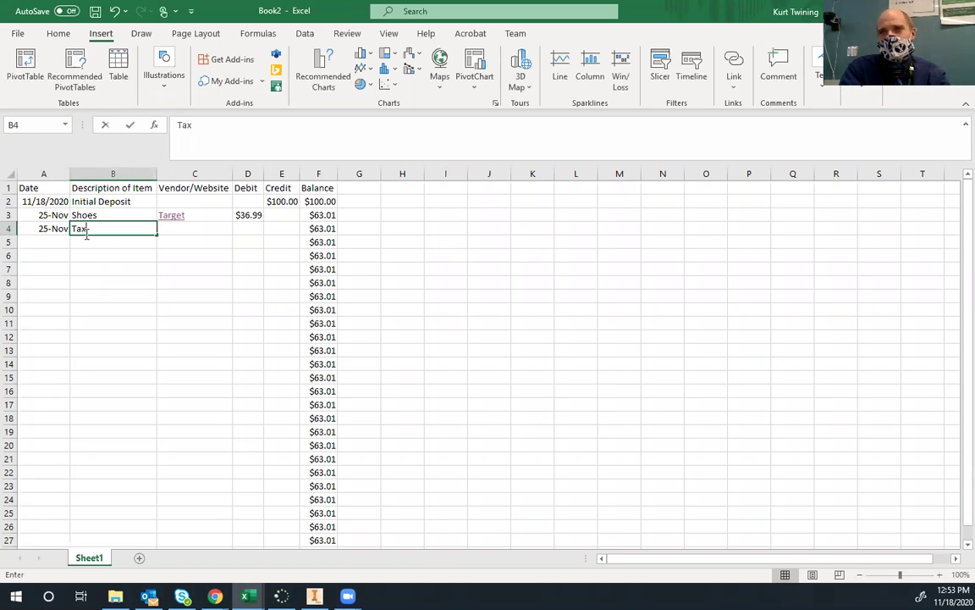
{"action": "type", "text": " on shoes"}
{"action": "key", "text": "Tab"}
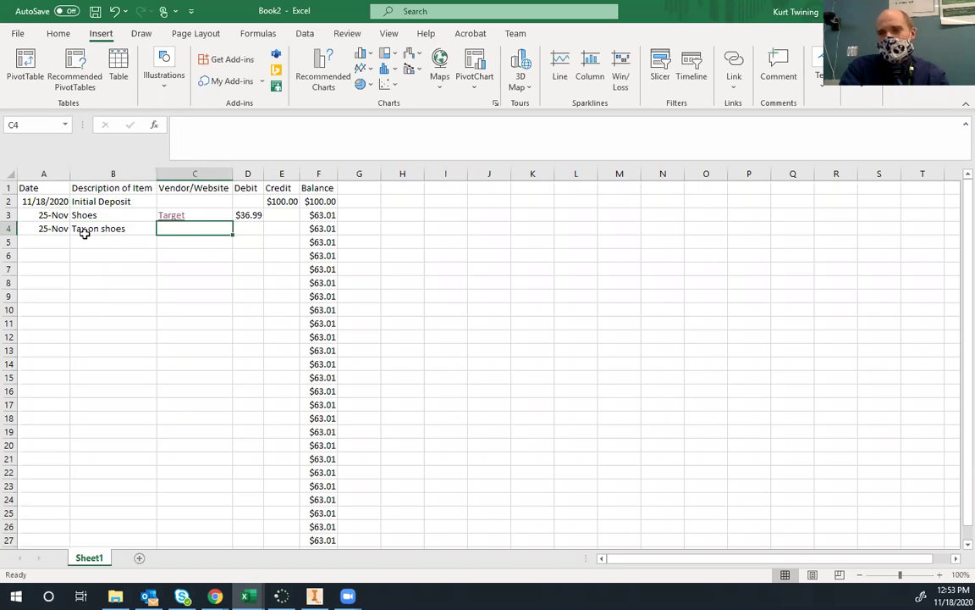
{"action": "type", "text": "Target"}
{"action": "key", "text": "Tab"}
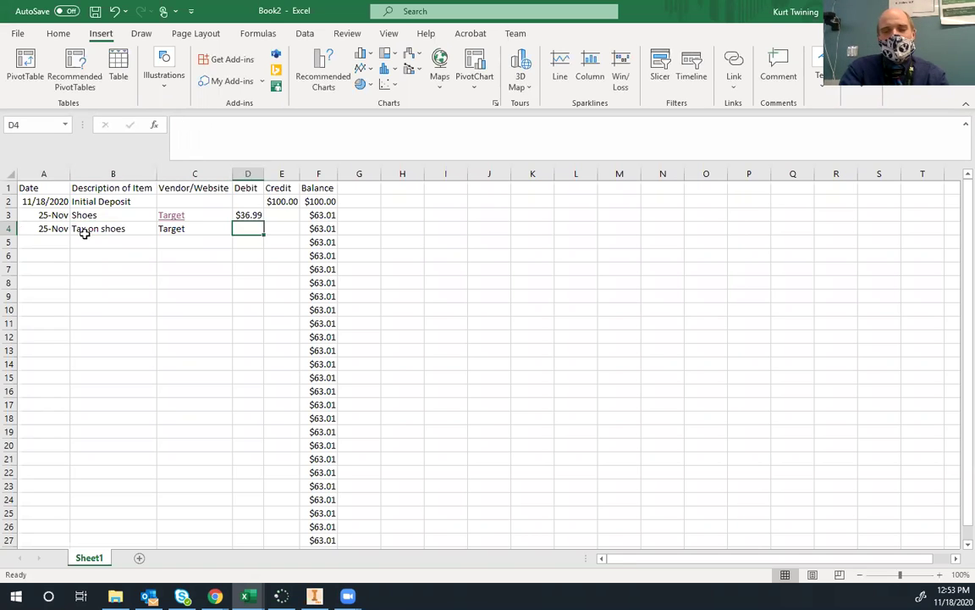
Step: Calculate the shoe tax in D4 with the formula =D3*0.06875
{"action": "type", "text": "="}
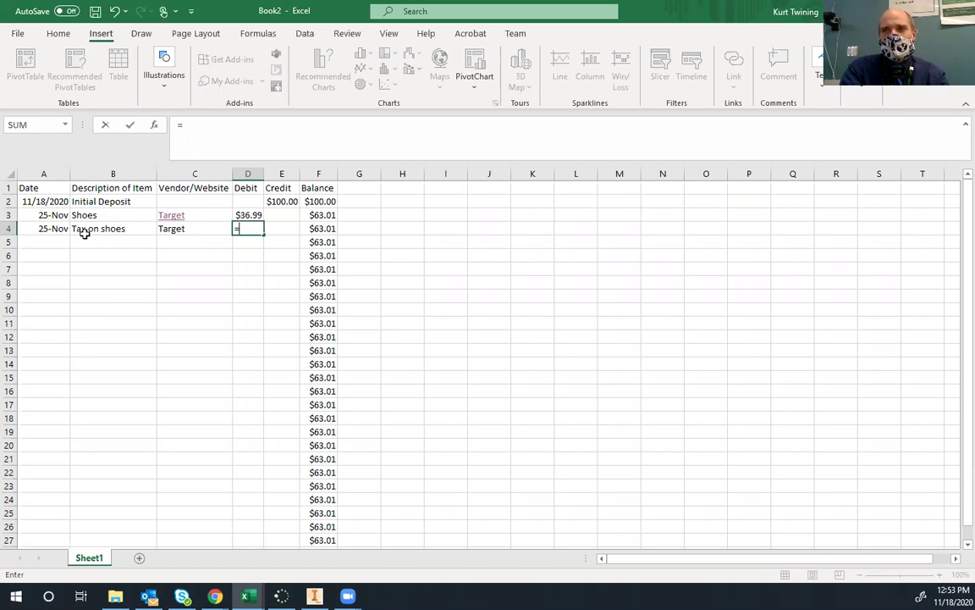
{"action": "type", "text": "D"}
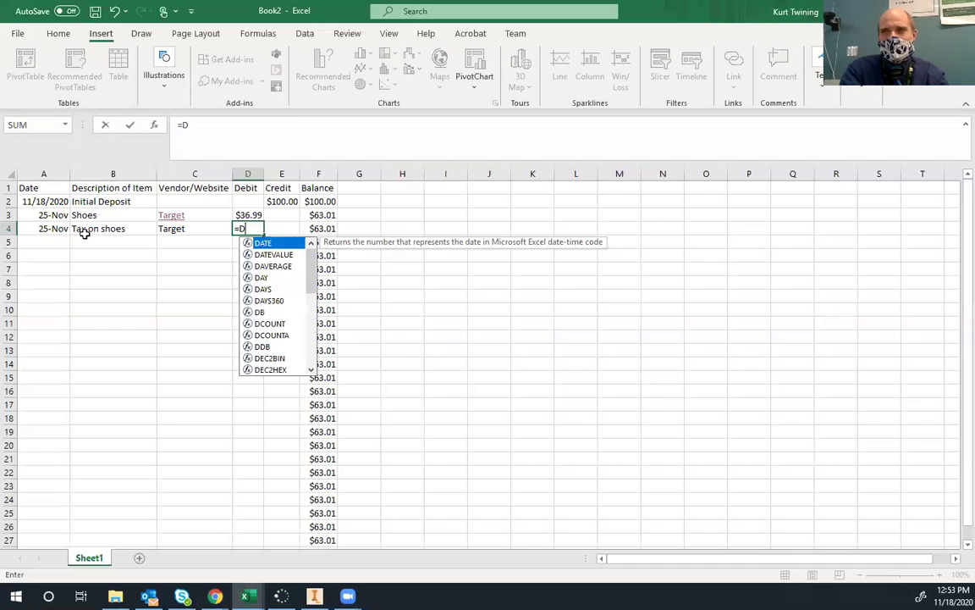
{"action": "type", "text": "3*"}
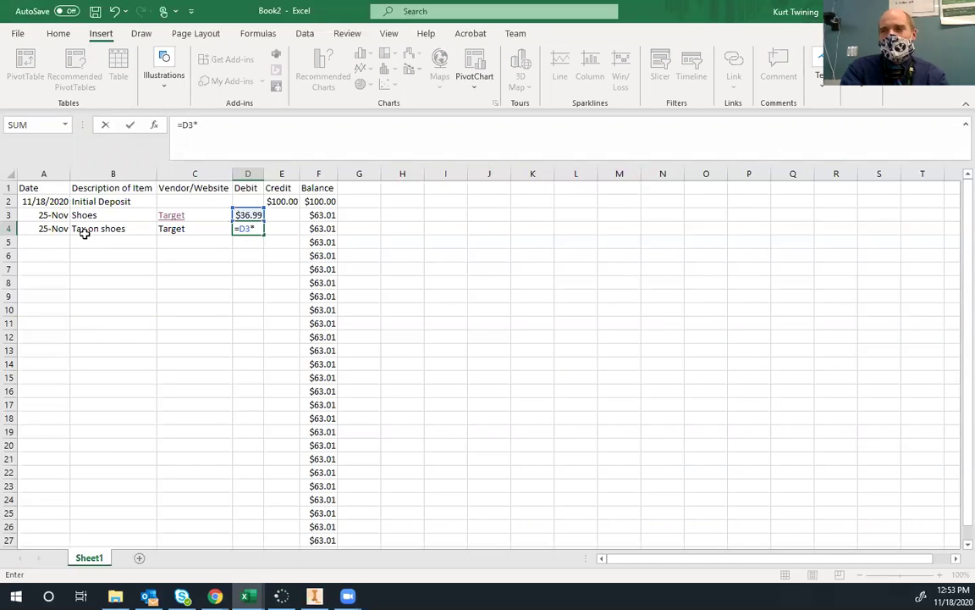
{"action": "type", "text": "0.0875"}
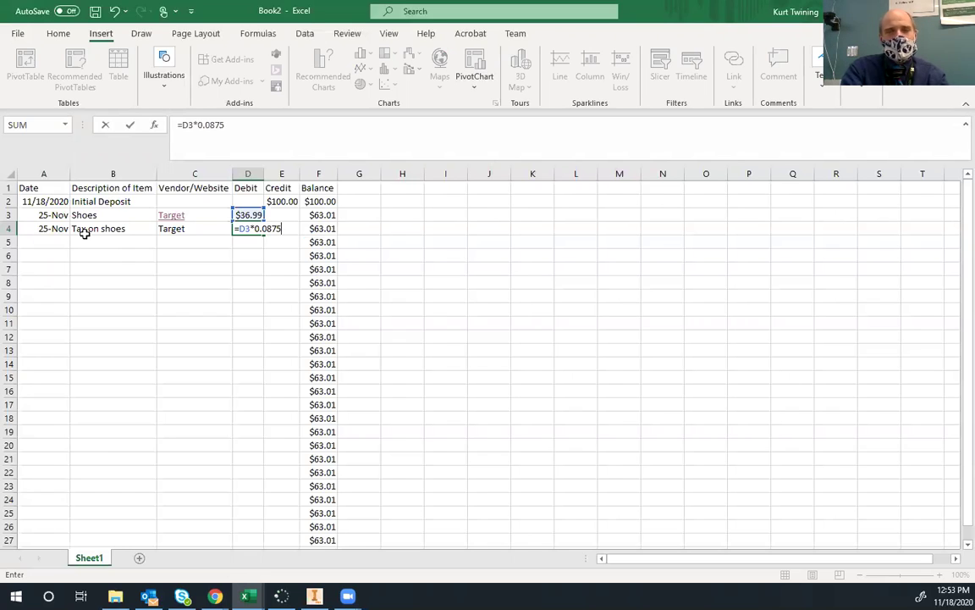
{"action": "key", "text": "BackSpace"}
{"action": "key", "text": "BackSpace"}
{"action": "key", "text": "BackSpace"}
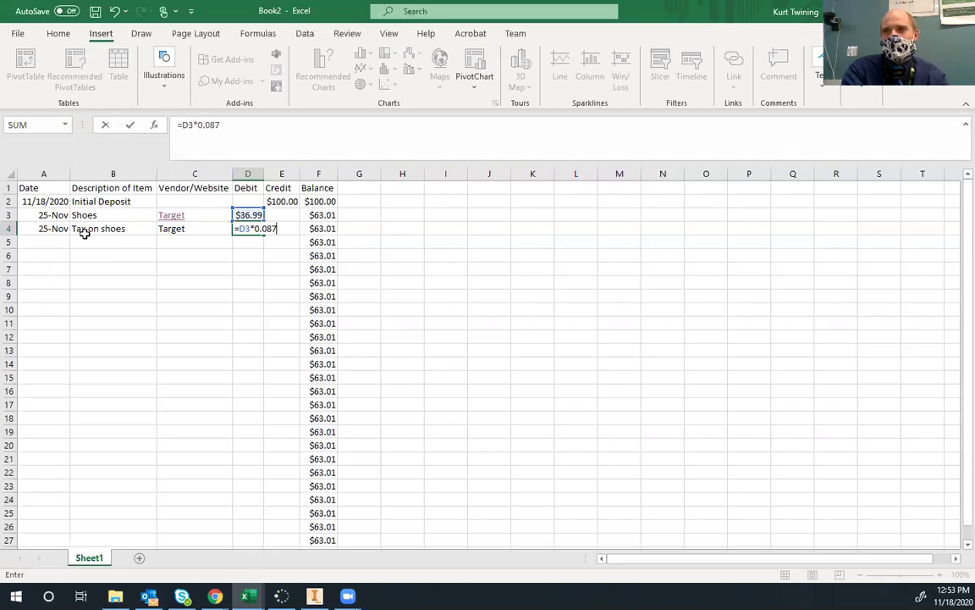
{"action": "type", "text": "68"}
{"action": "key", "text": "BackSpace"}
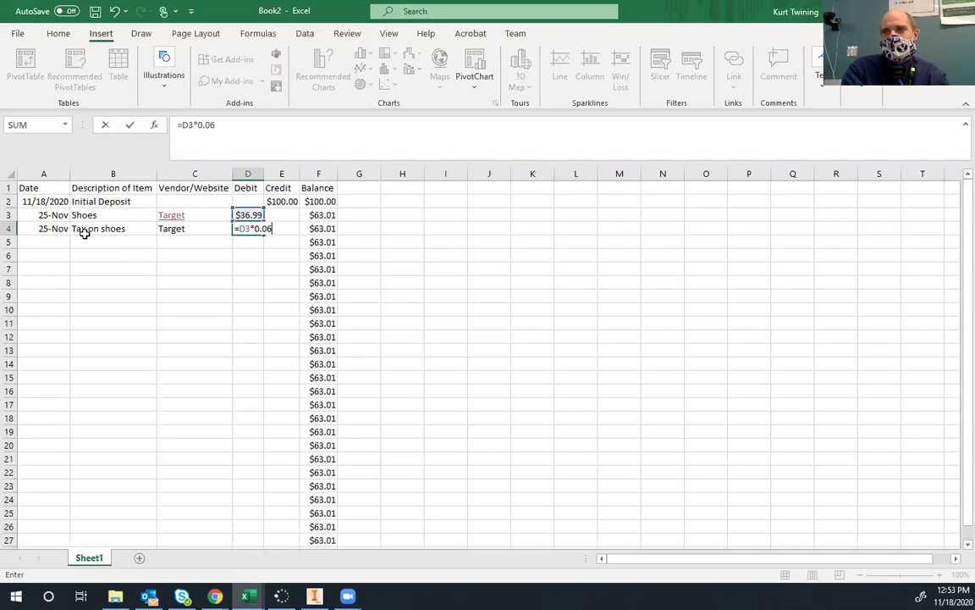
{"action": "type", "text": "875"}
{"action": "key", "text": "Return"}
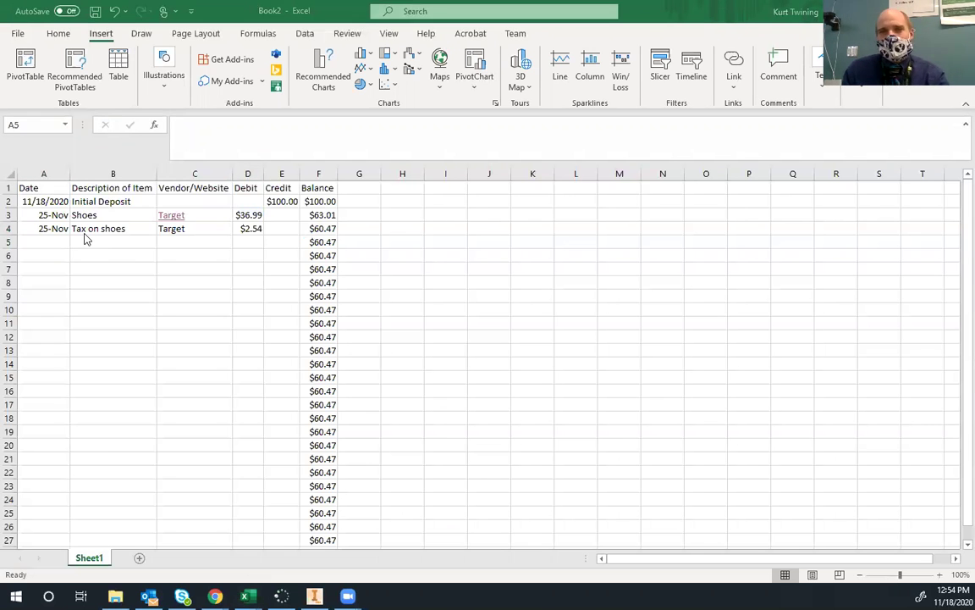
Step: Check the sales tax rate on the Budgeting in Excel assignment page in Chrome, then return to the Excel workbook
{"action": "key", "text": "alt+Tab"}
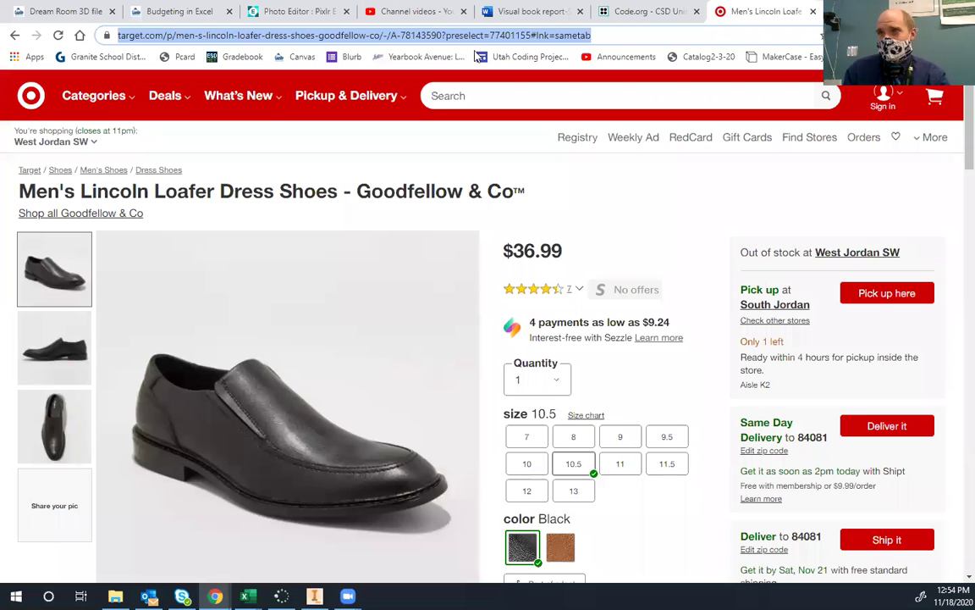
{"action": "left_click", "coordinate": [155, 13]}
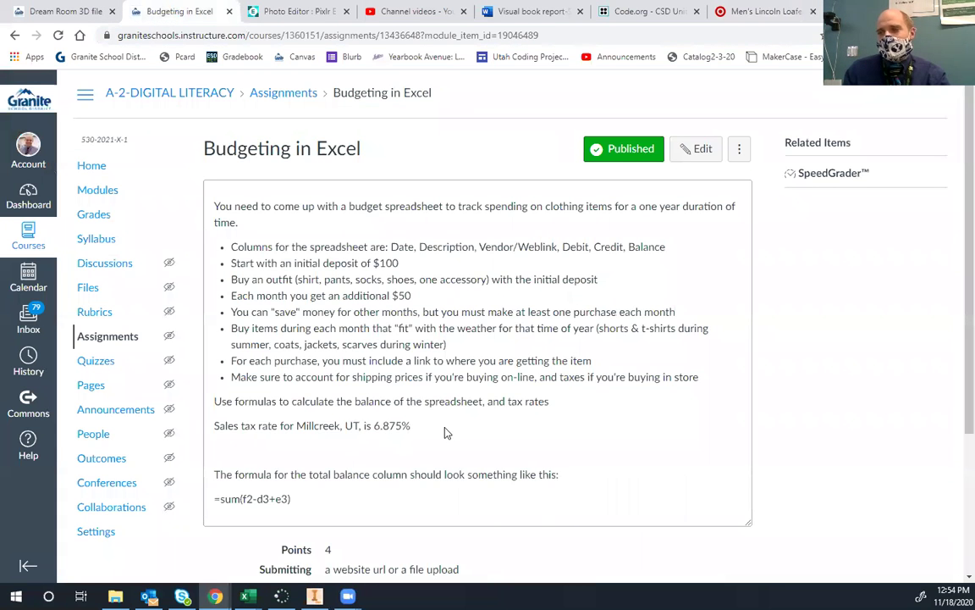
{"action": "key", "text": "alt+Tab"}
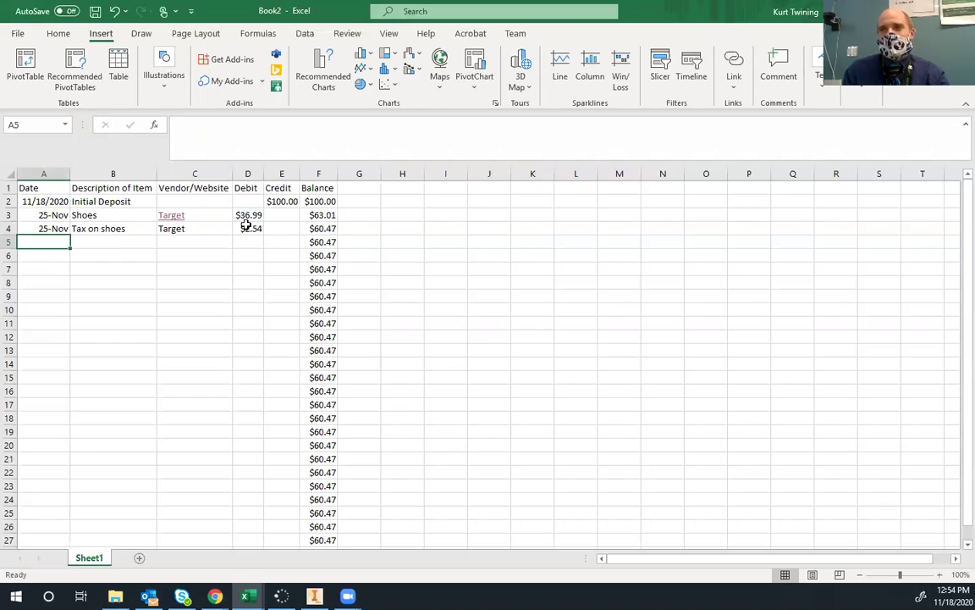
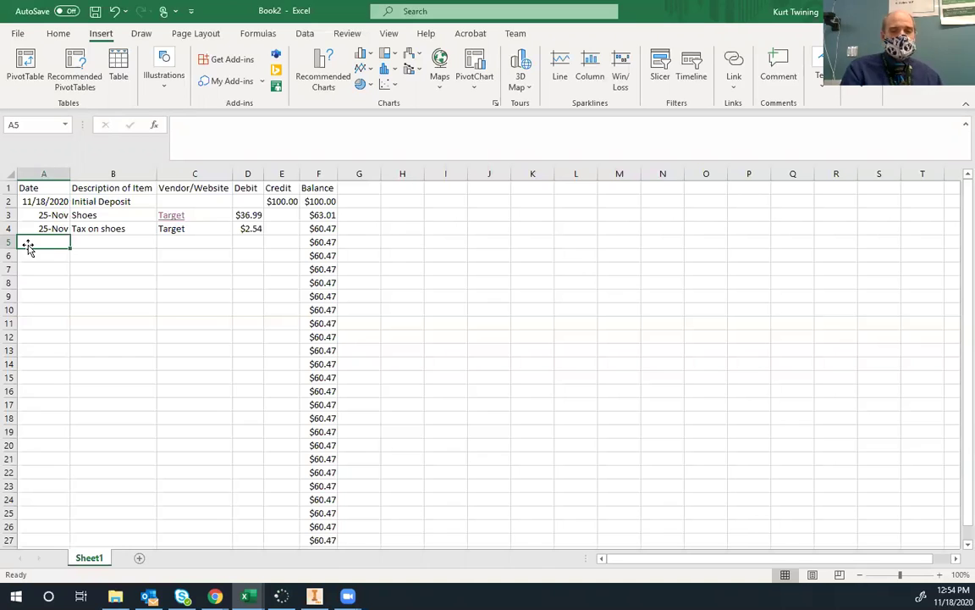
Step: List Shirt, Pants and Socks as item descriptions in B5 through B7
{"action": "key", "text": "Tab"}
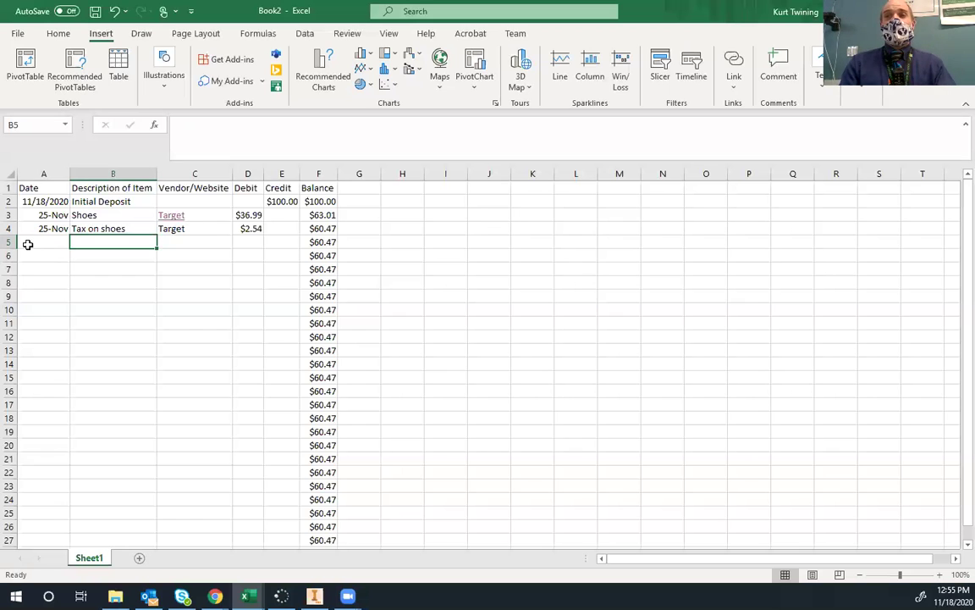
{"action": "left_click", "coordinate": [28, 244]}
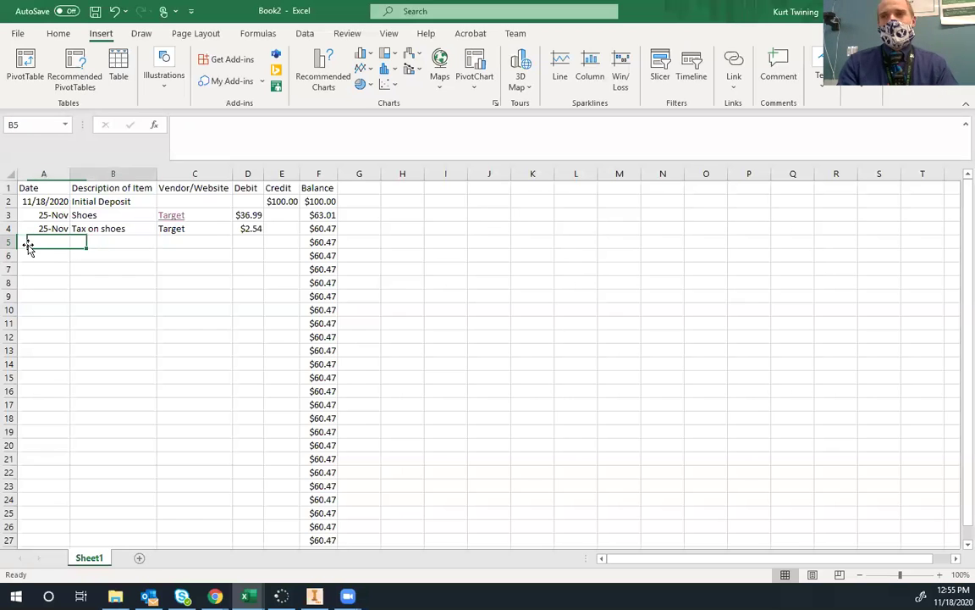
{"action": "key", "text": "Right"}
{"action": "type", "text": "Shirt"}
{"action": "key", "text": "Return"}
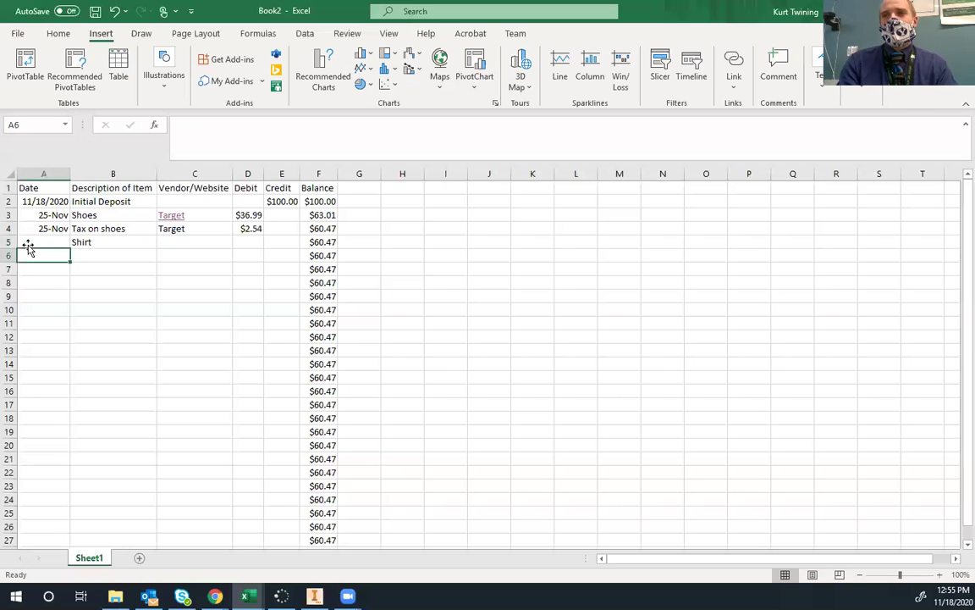
{"action": "type", "text": "Pants"}
{"action": "key", "text": "Return"}
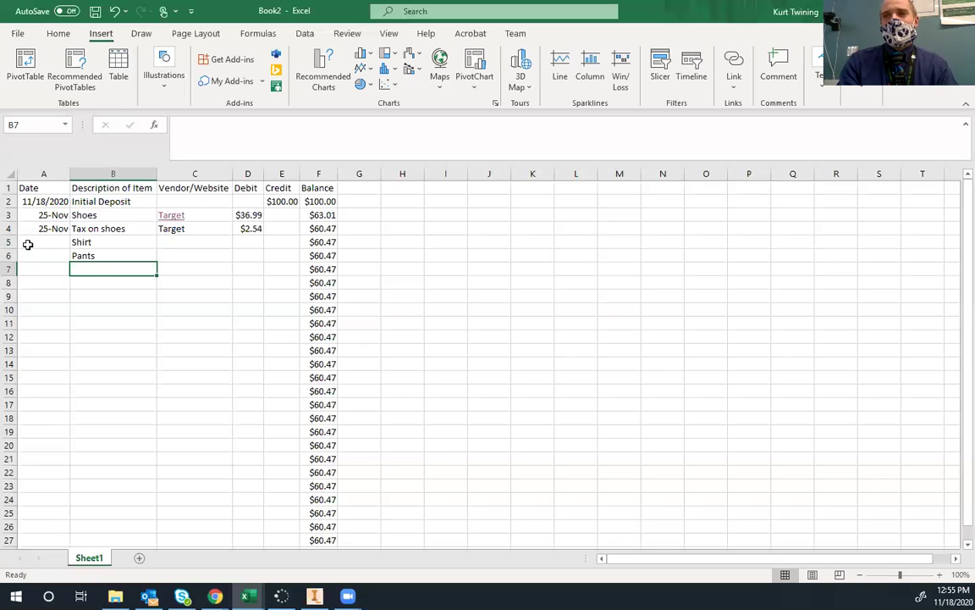
{"action": "type", "text": "Socks"}
{"action": "key", "text": "Return"}
Step: Record a Monthly Deposit dated 12/1 in row 8 with a credit of $50
{"action": "key", "text": "Left"}
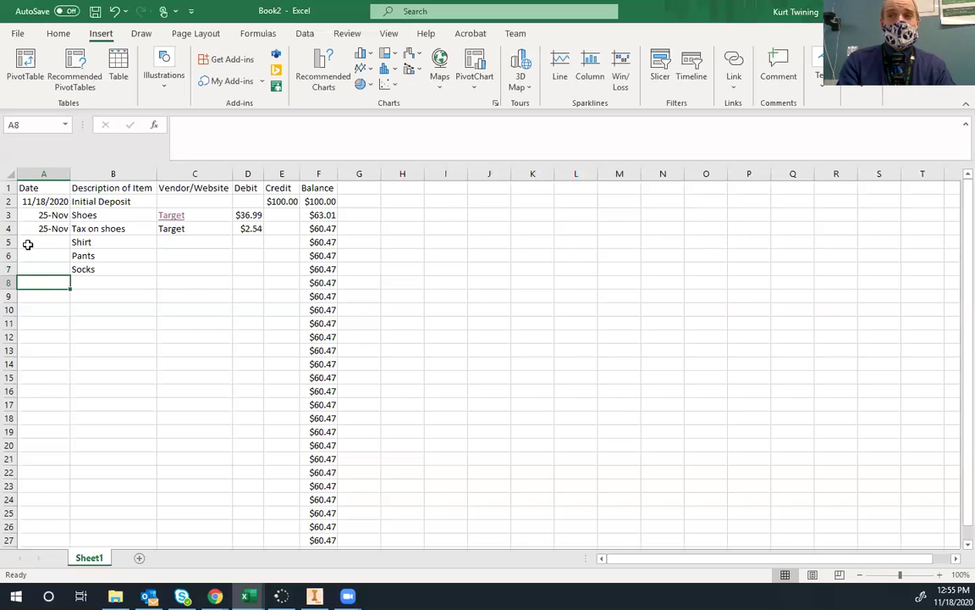
{"action": "type", "text": "12/1"}
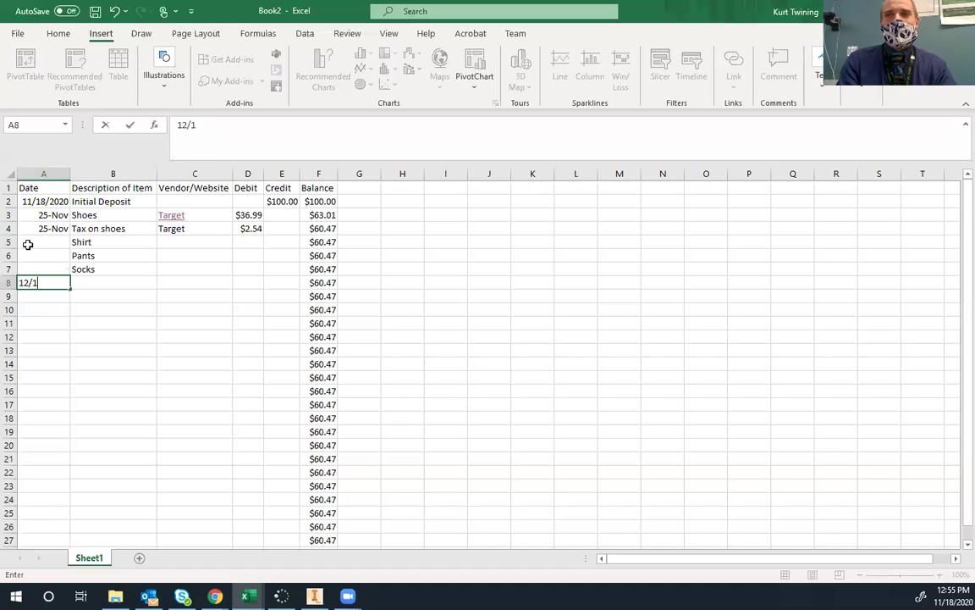
{"action": "key", "text": "Tab"}
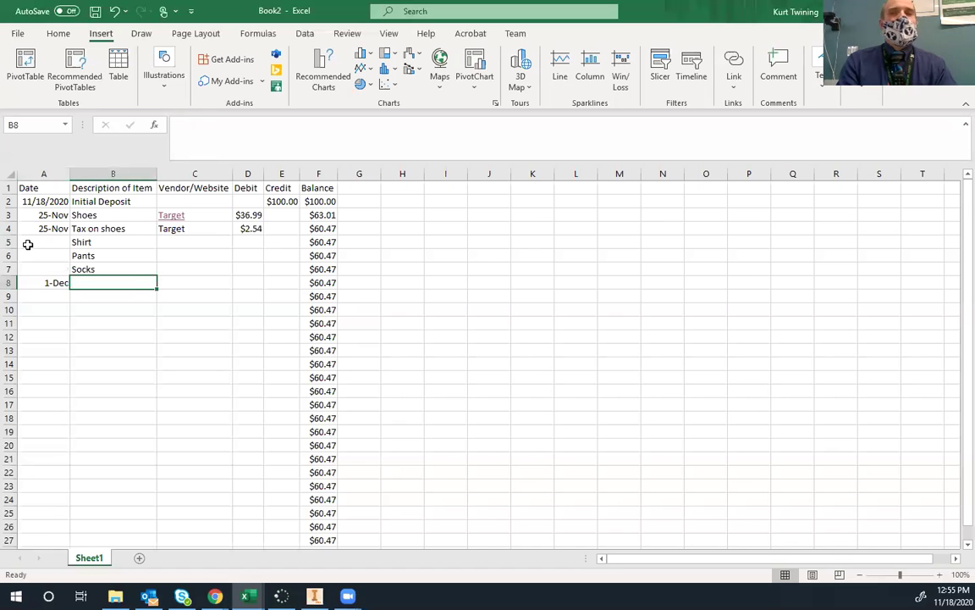
{"action": "type", "text": "Monthly Dp"}
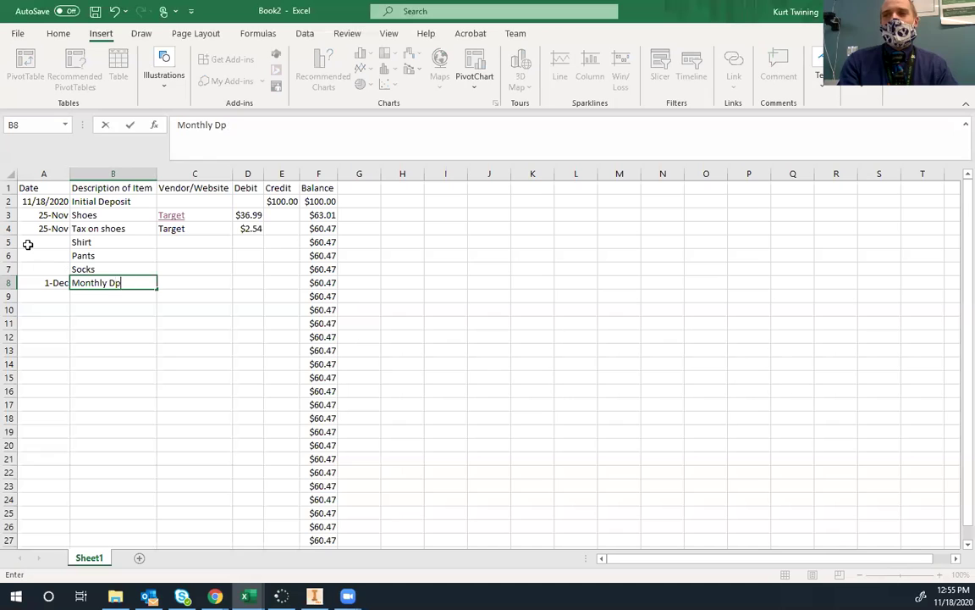
{"action": "key", "text": "BackSpace"}
{"action": "type", "text": "eposit"}
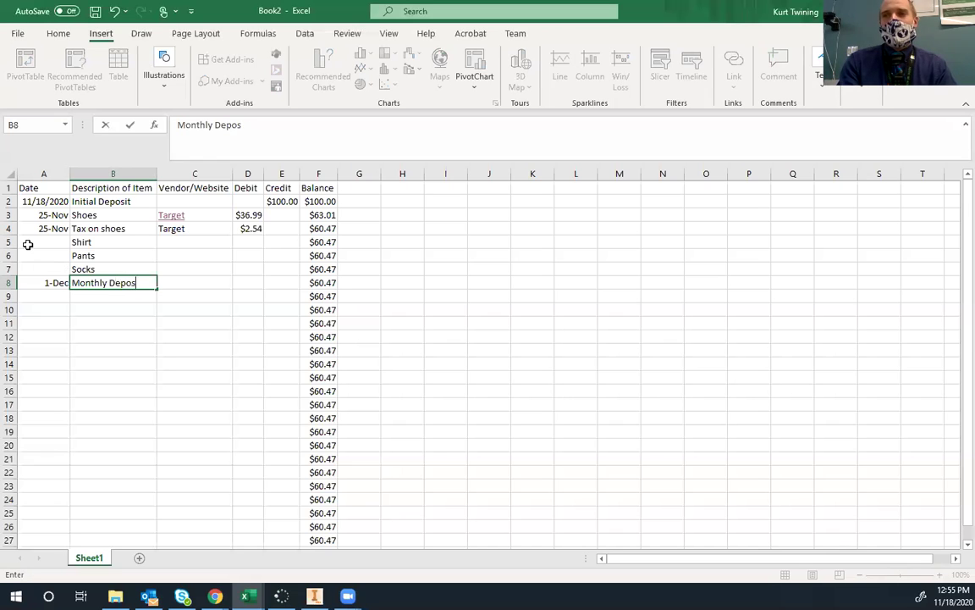
{"action": "key", "text": "Tab"}
{"action": "key", "text": "Tab"}
{"action": "key", "text": "Tab"}
{"action": "type", "text": "50"}
{"action": "key", "text": "Return"}
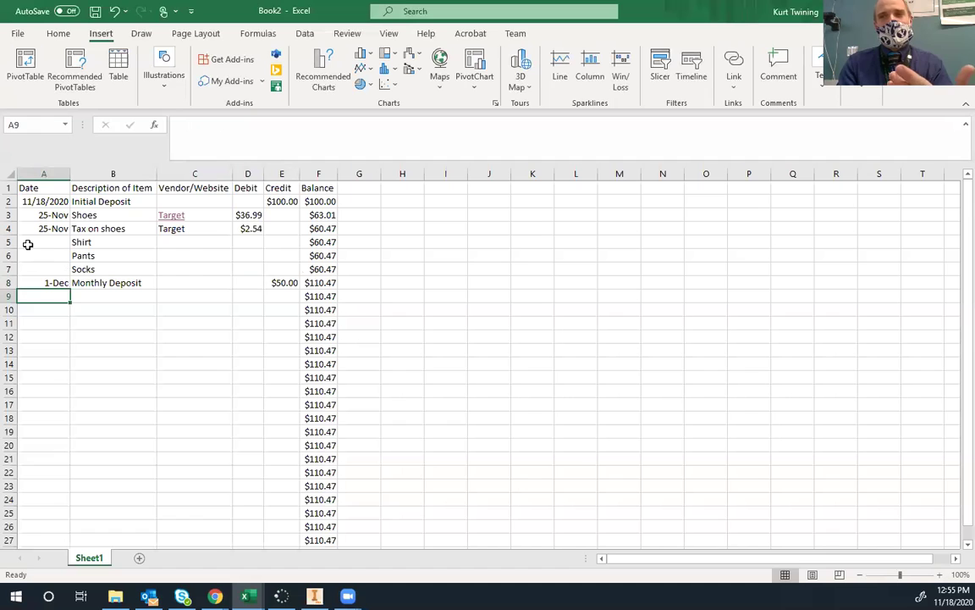
Step: Enter "Christmas stocking" as the item description in B9, correcting its spelling
{"action": "key", "text": "Tab"}
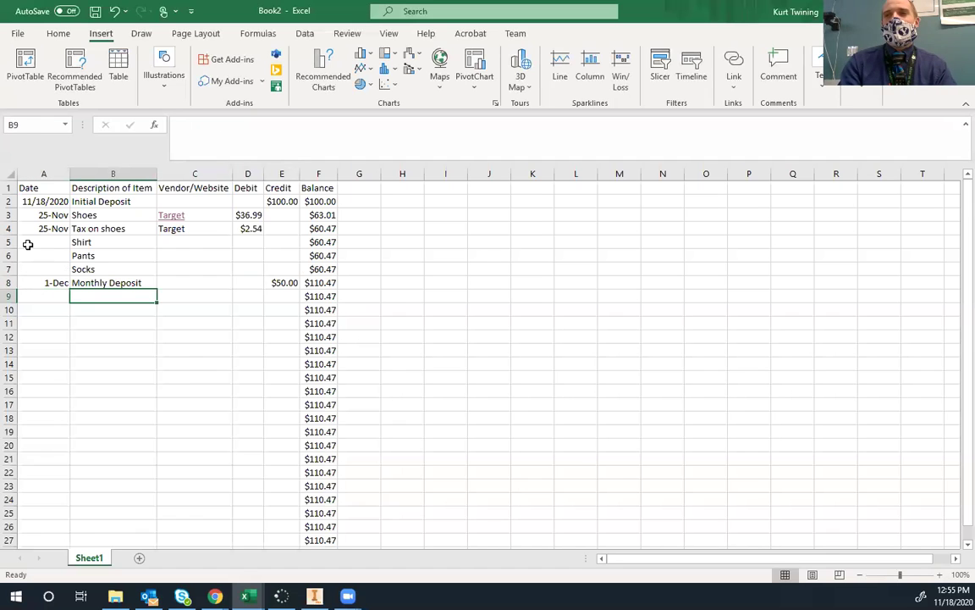
{"action": "type", "text": "Christmas socki"}
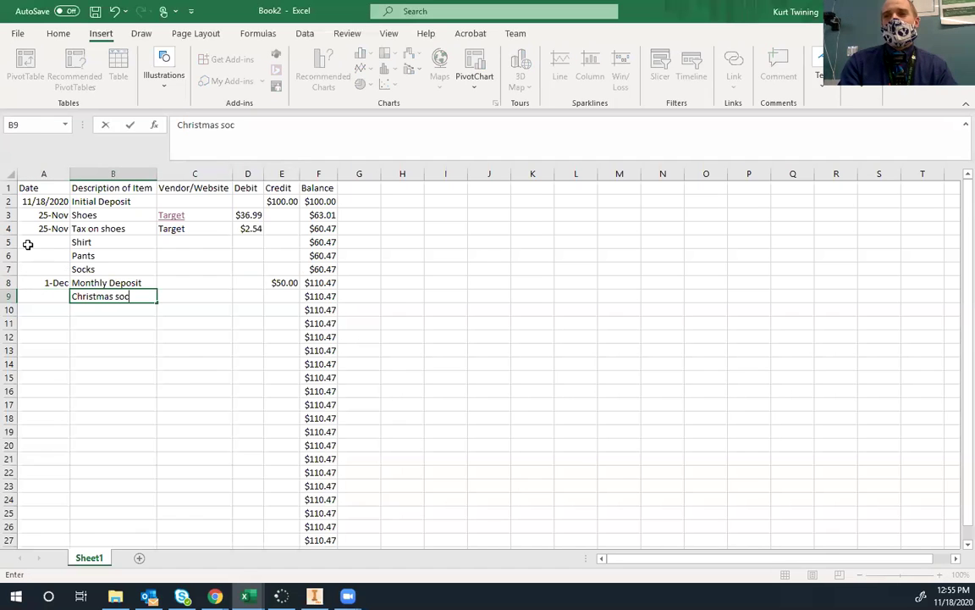
{"action": "key", "text": "BackSpace"}
{"action": "key", "text": "BackSpace"}
{"action": "key", "text": "BackSpace"}
{"action": "key", "text": "BackSpace"}
{"action": "type", "text": "tockign"}
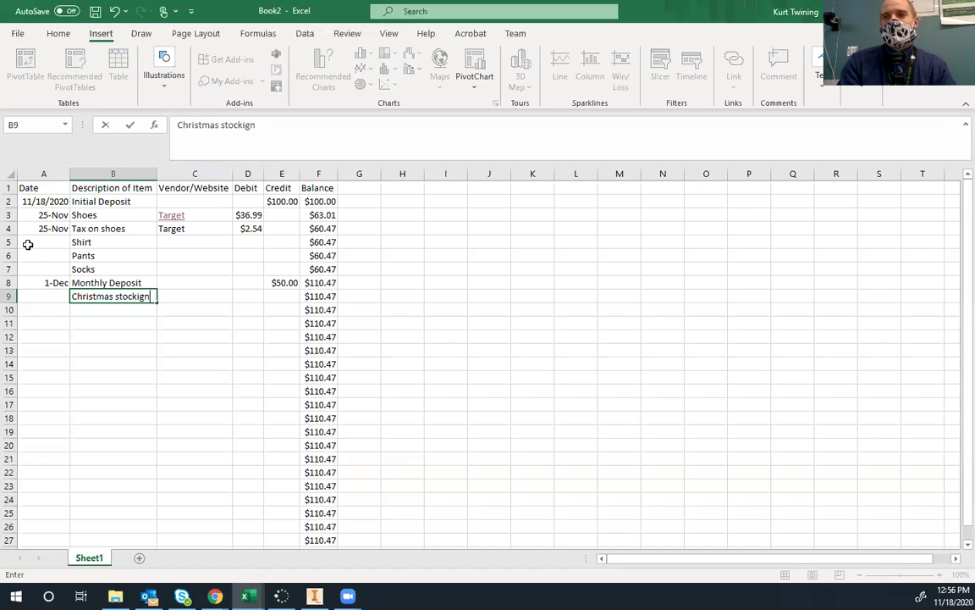
{"action": "key", "text": "Tab"}
{"action": "key", "text": "shift+Tab"}
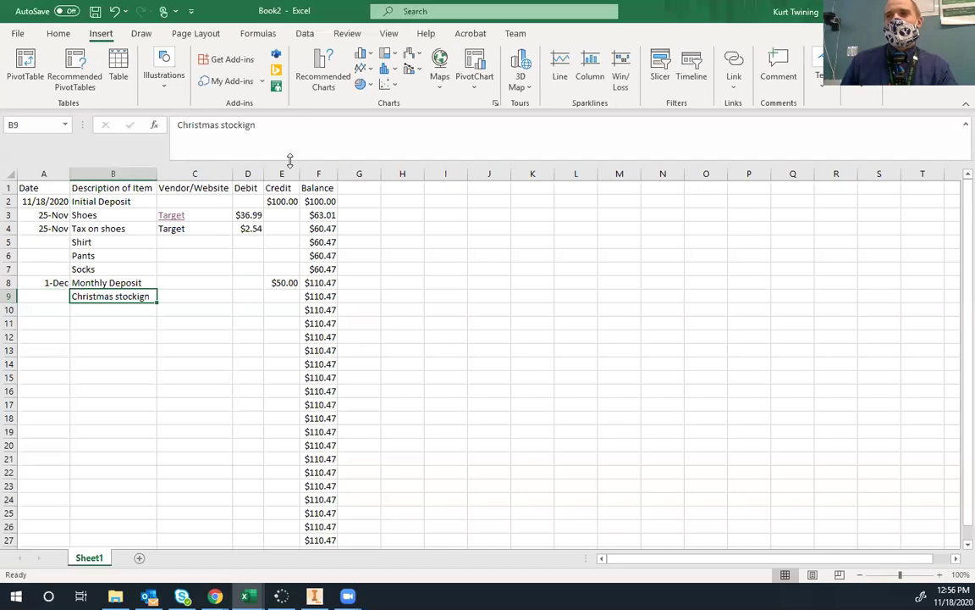
{"action": "left_click", "coordinate": [282, 120]}
{"action": "key", "text": "BackSpace"}
{"action": "key", "text": "BackSpace"}
{"action": "type", "text": "ng"}
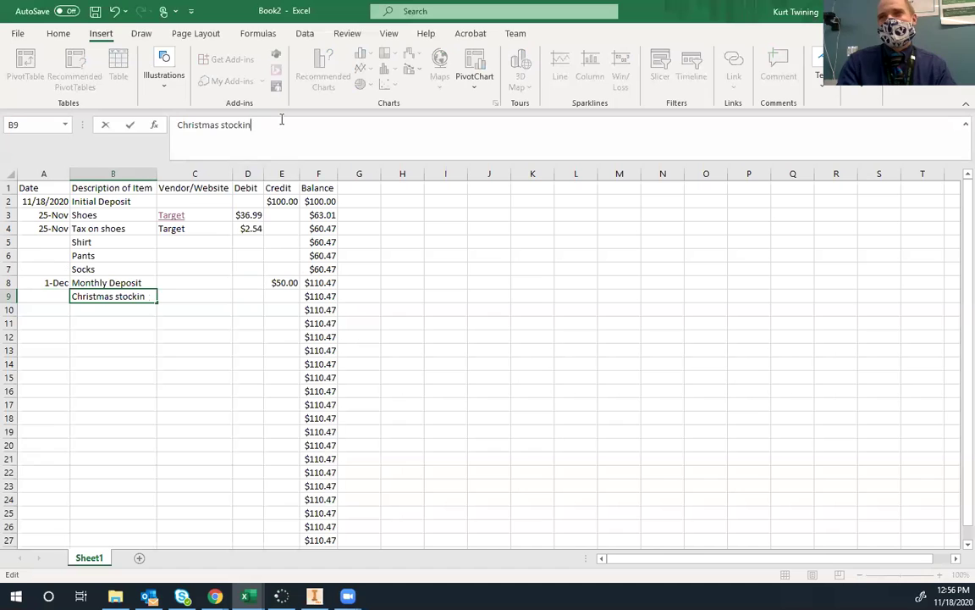
{"action": "key", "text": "Tab"}
{"action": "key", "text": "Tab"}
{"action": "key", "text": "Return"}
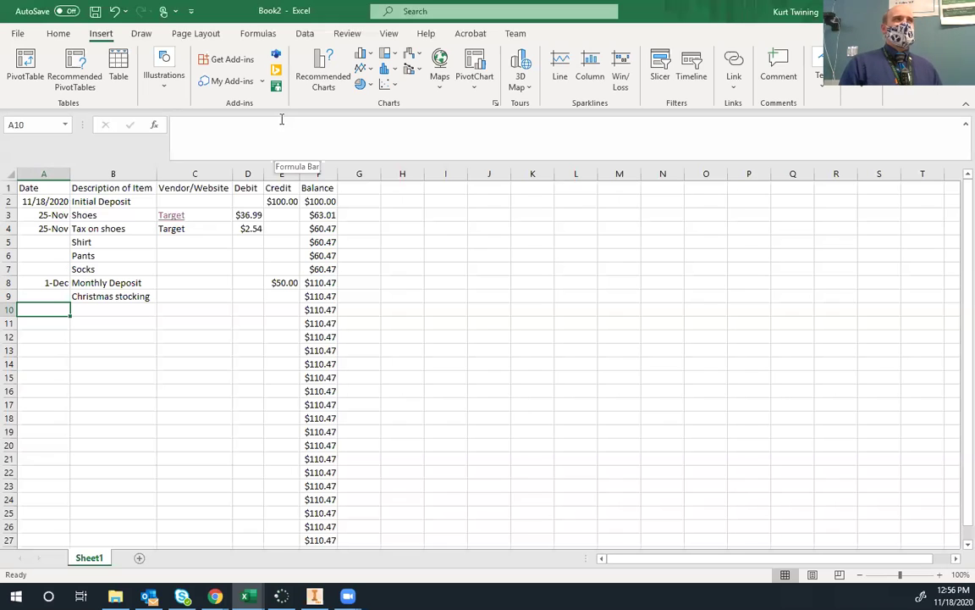
Step: Review the tax formula in D4 and the balance and debit cells in row 14
{"action": "left_click", "coordinate": [244, 227]}
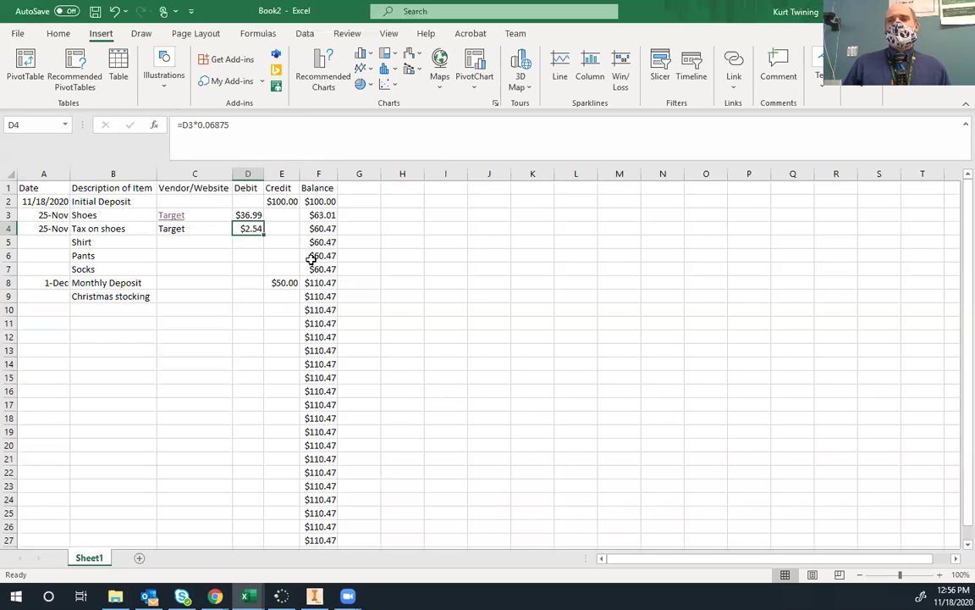
{"action": "left_click", "coordinate": [320, 365]}
{"action": "left_click", "coordinate": [246, 364]}
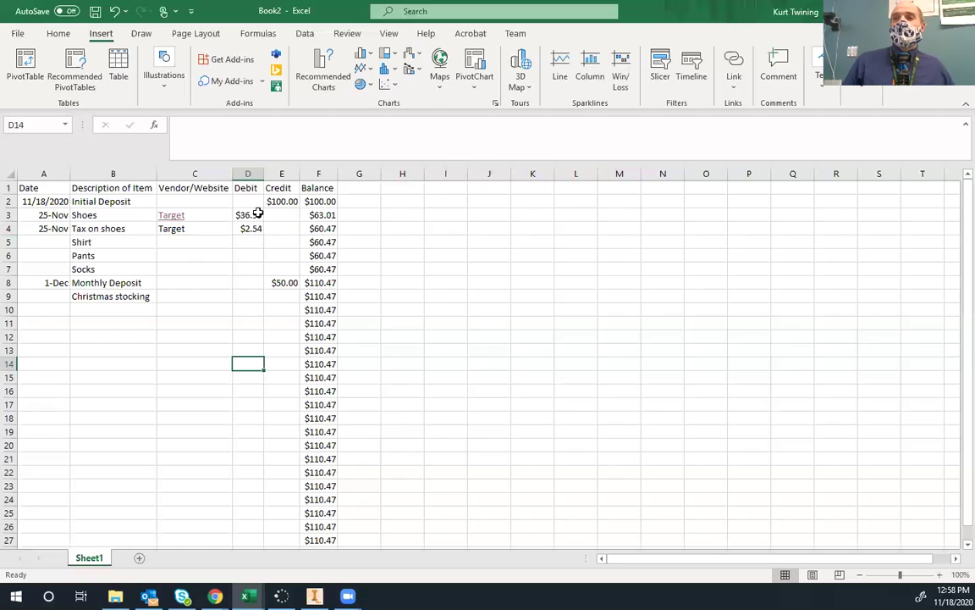
Step: Format the Date column with the 03/14/12 date type, comparing the other available date types before applying it
{"action": "left_click", "coordinate": [48, 172]}
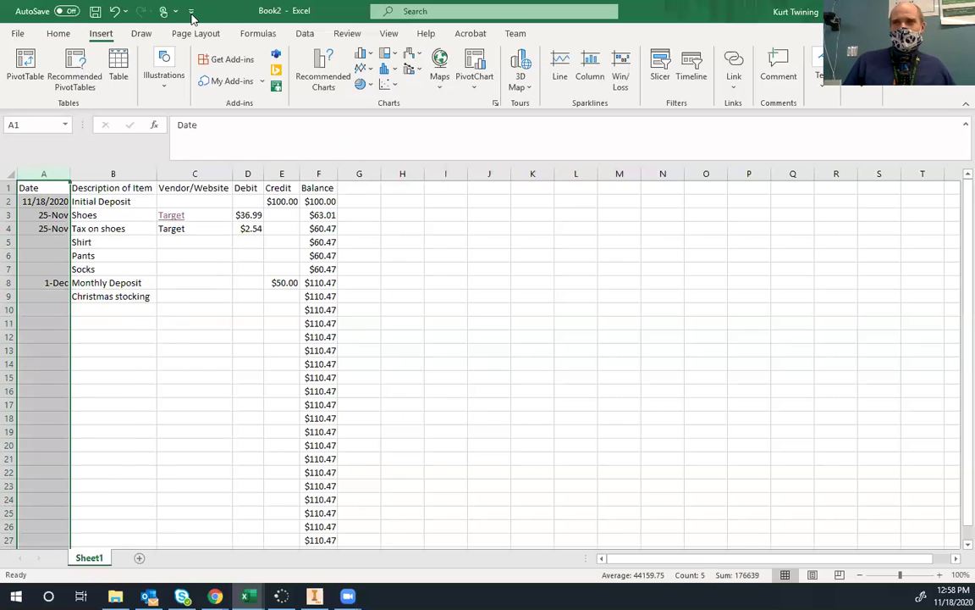
{"action": "left_click", "coordinate": [58, 34]}
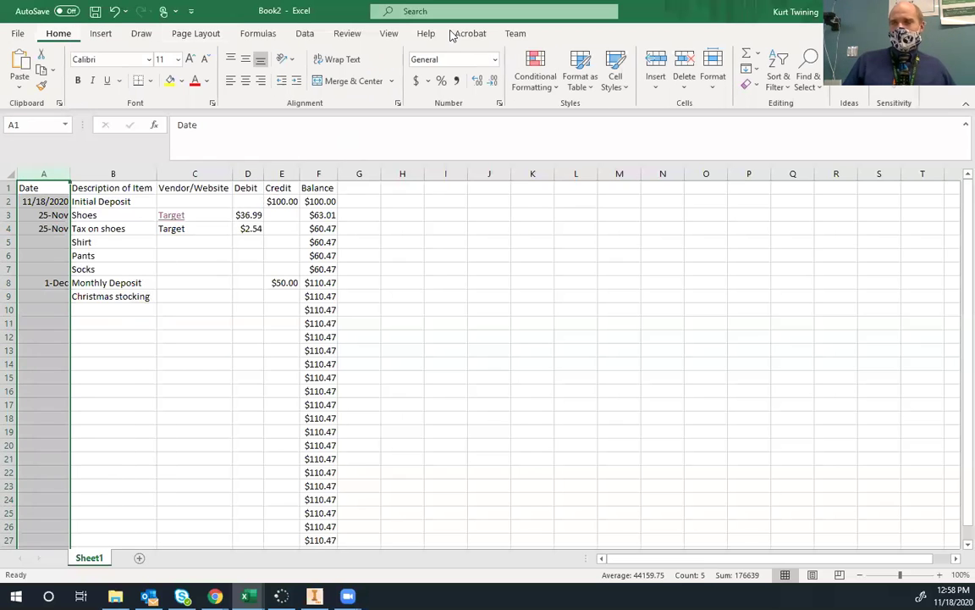
{"action": "left_click", "coordinate": [496, 60]}
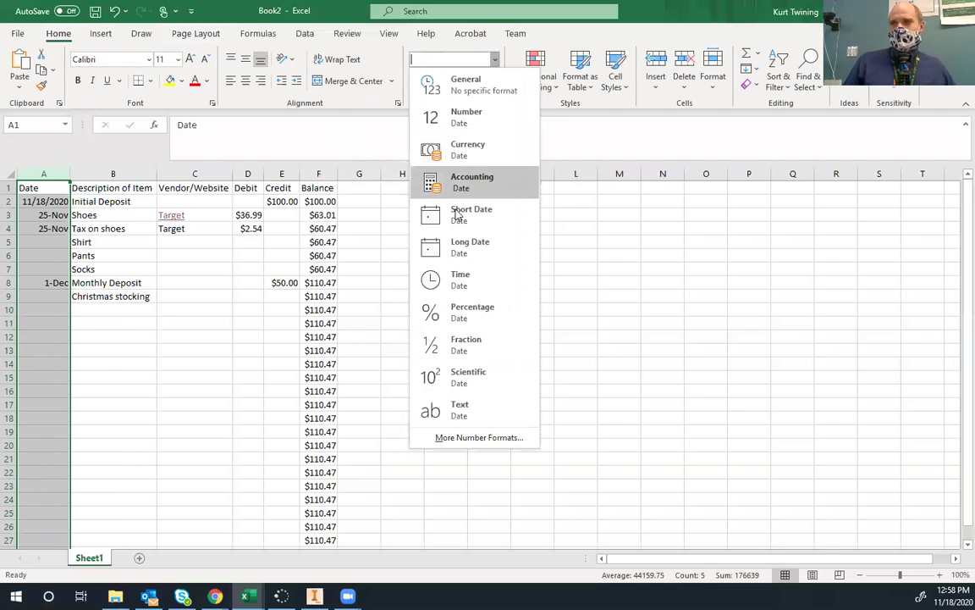
{"action": "left_click", "coordinate": [483, 437]}
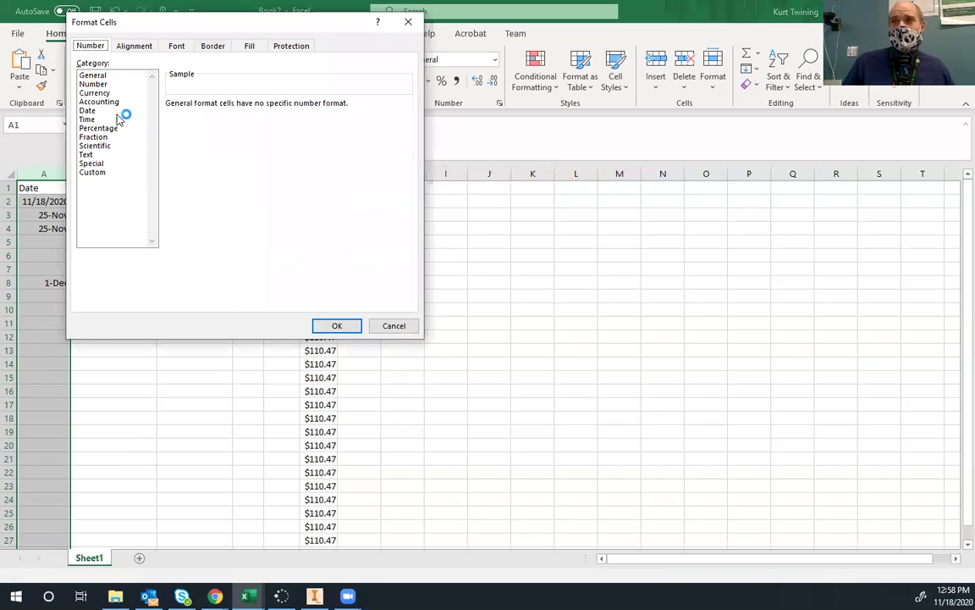
{"action": "left_click", "coordinate": [87, 112]}
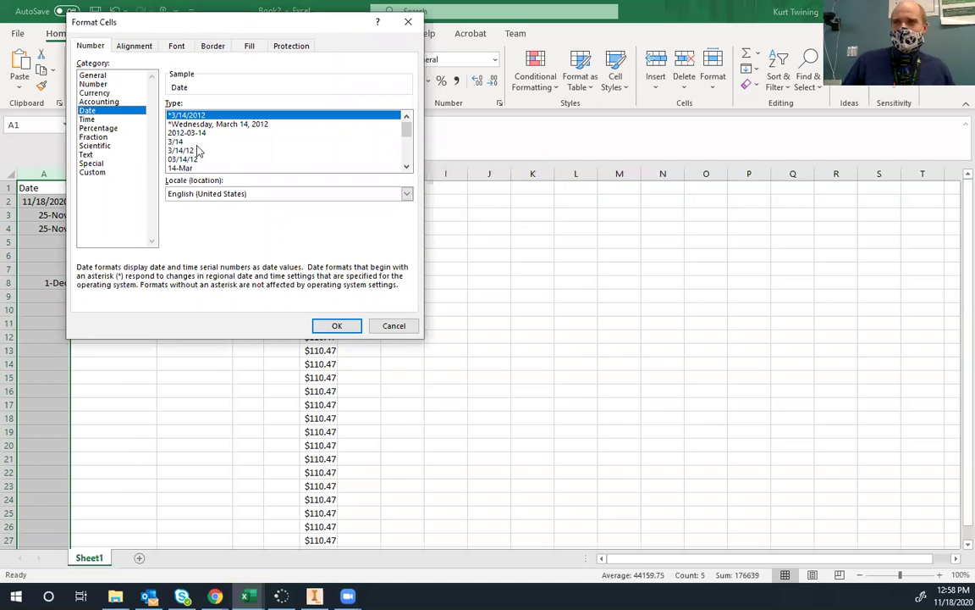
{"action": "left_click", "coordinate": [190, 159]}
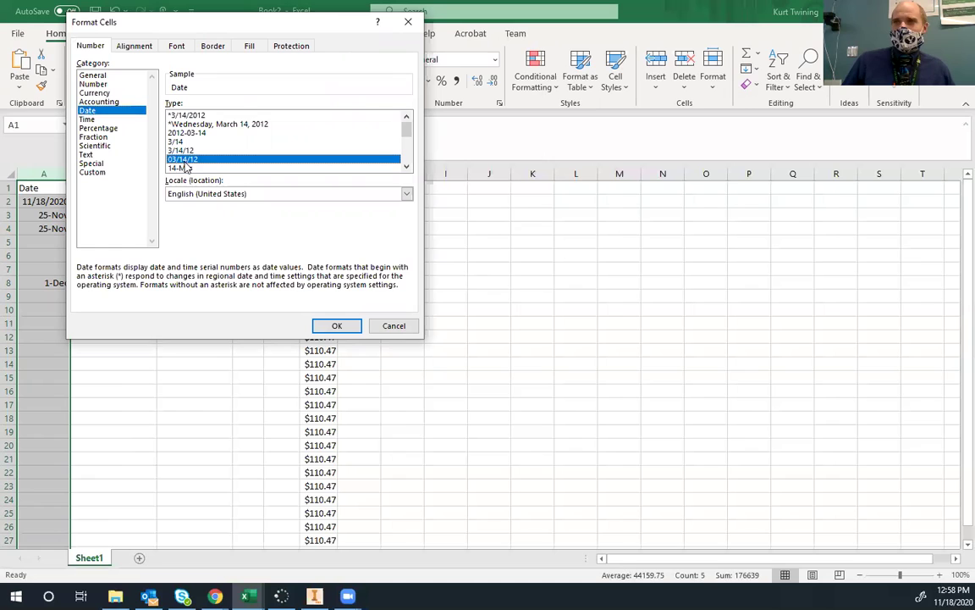
{"action": "left_click", "coordinate": [186, 151]}
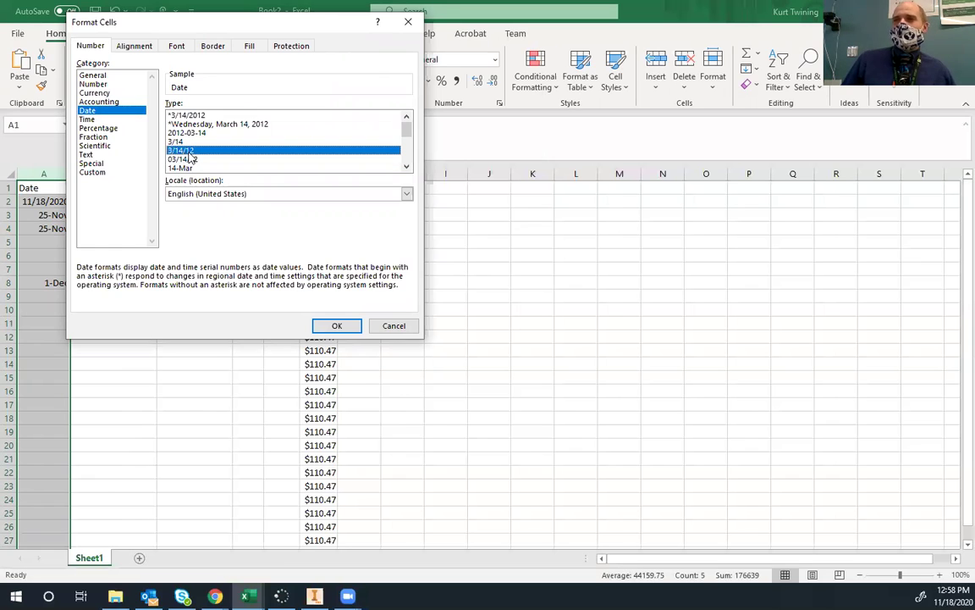
{"action": "left_click", "coordinate": [201, 133]}
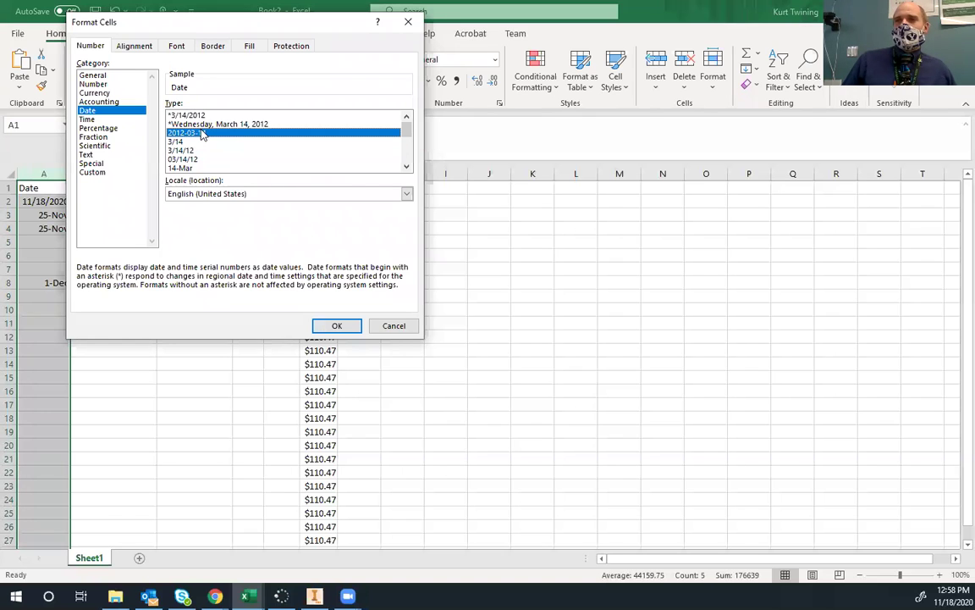
{"action": "left_click", "coordinate": [189, 124]}
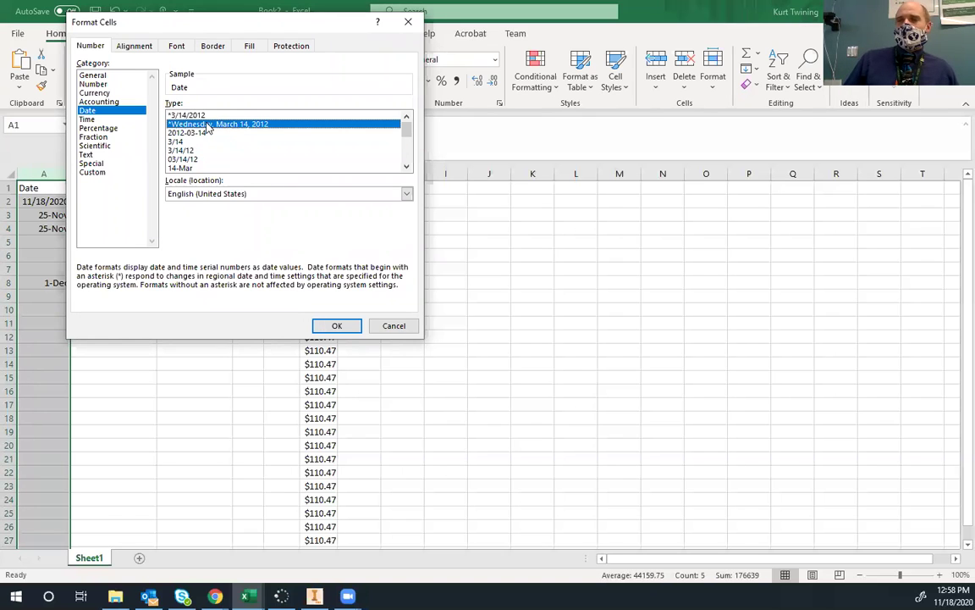
{"action": "scroll", "coordinate": [197, 140], "scroll_direction": "down", "scroll_amount": 3}
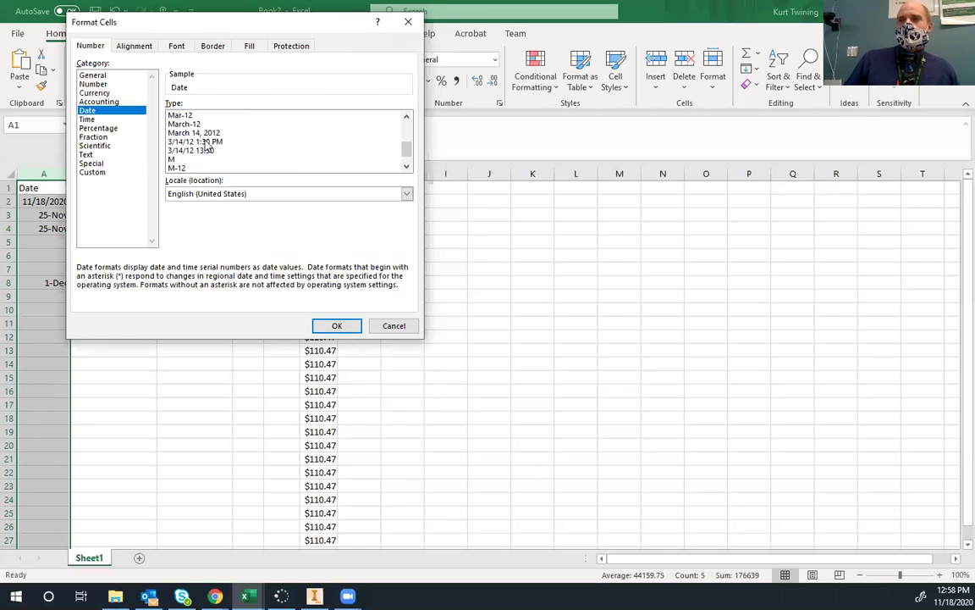
{"action": "left_click", "coordinate": [203, 141]}
{"action": "scroll", "coordinate": [201, 146], "scroll_direction": "up", "scroll_amount": 3}
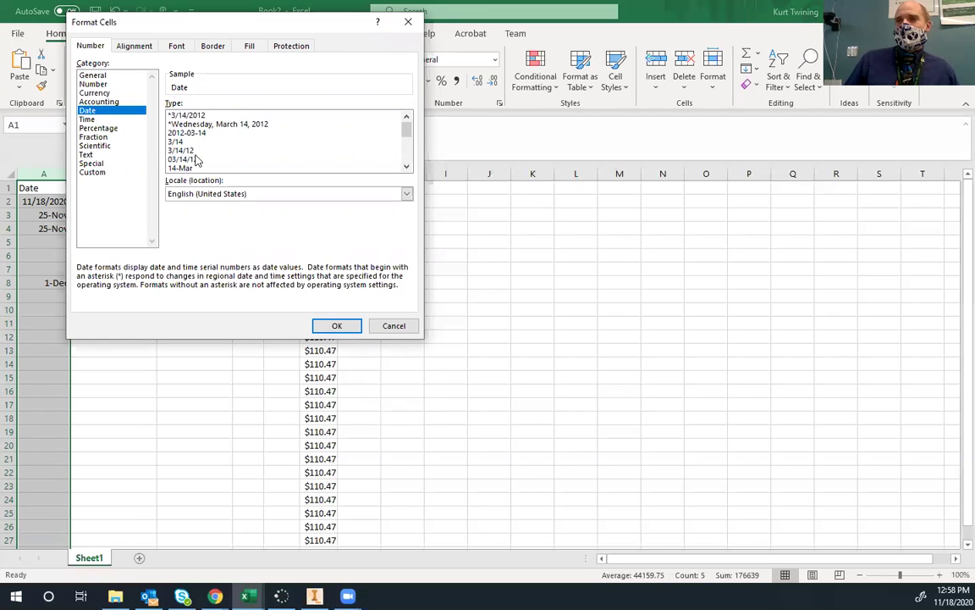
{"action": "left_click", "coordinate": [191, 159]}
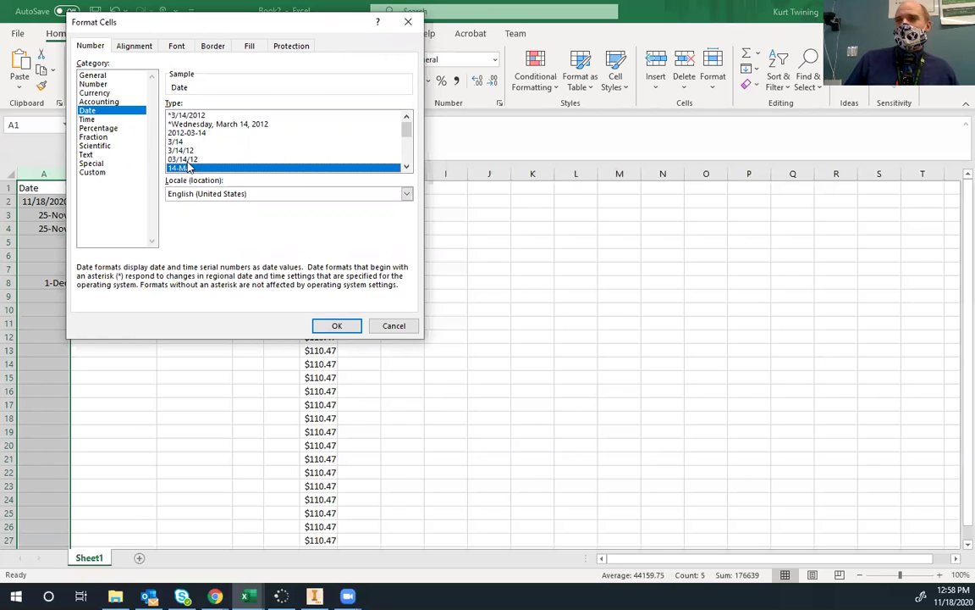
{"action": "left_click", "coordinate": [335, 325]}
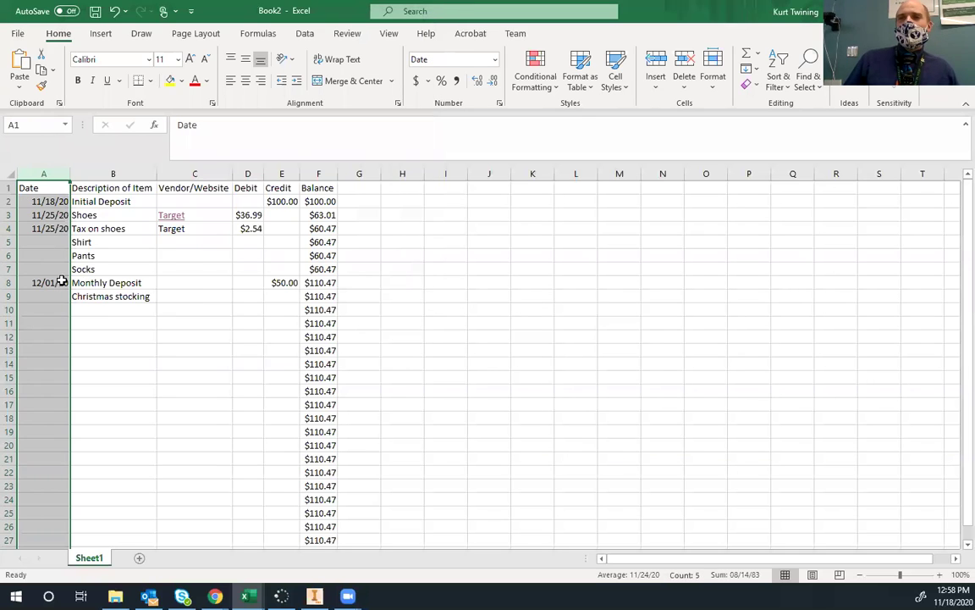
Step: Enter the date 12/3 for the Christmas stocking in A9 and the date 1/5 in A11
{"action": "left_click", "coordinate": [56, 292]}
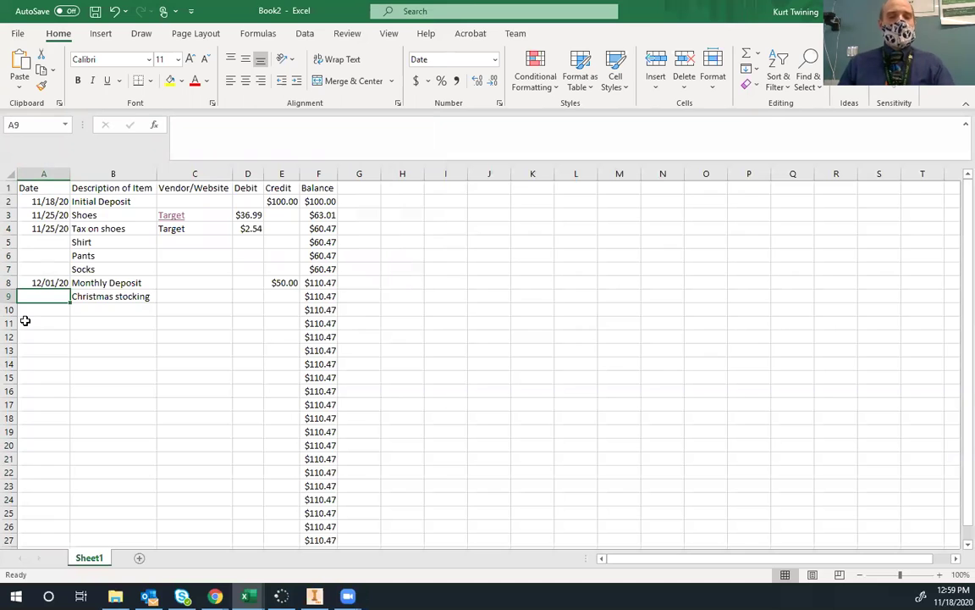
{"action": "type", "text": "12/3"}
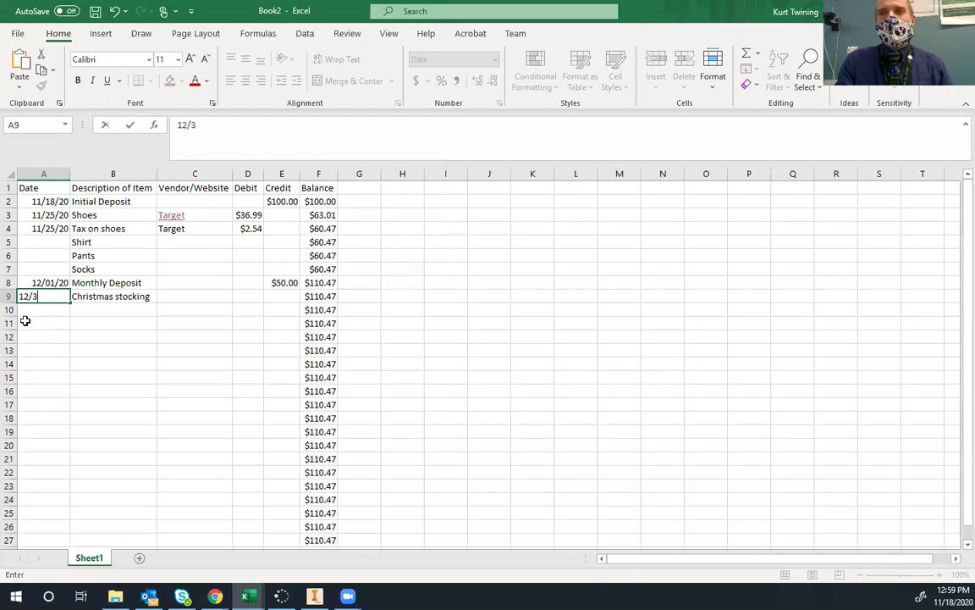
{"action": "key", "text": "Return"}
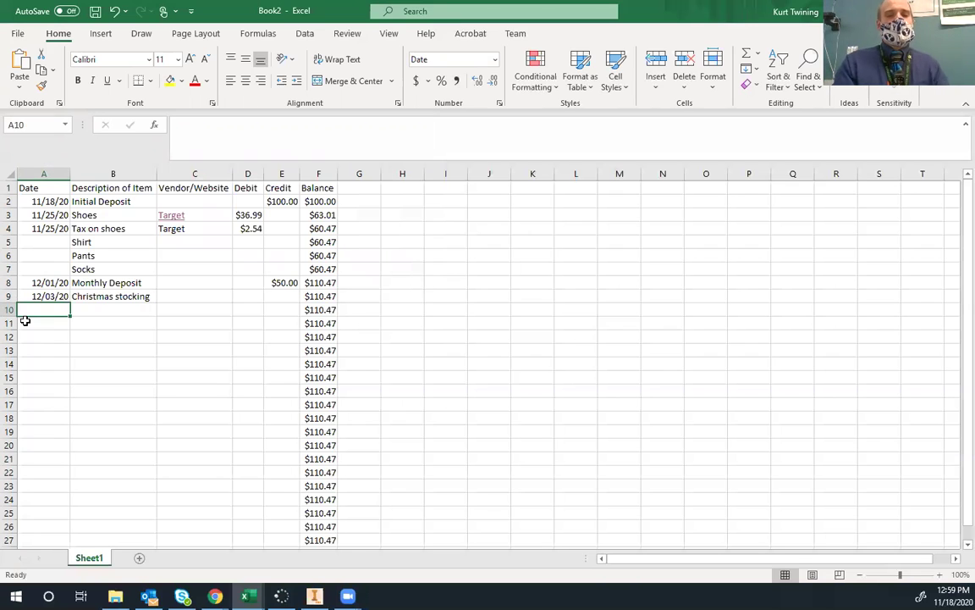
{"action": "left_click", "coordinate": [25, 321]}
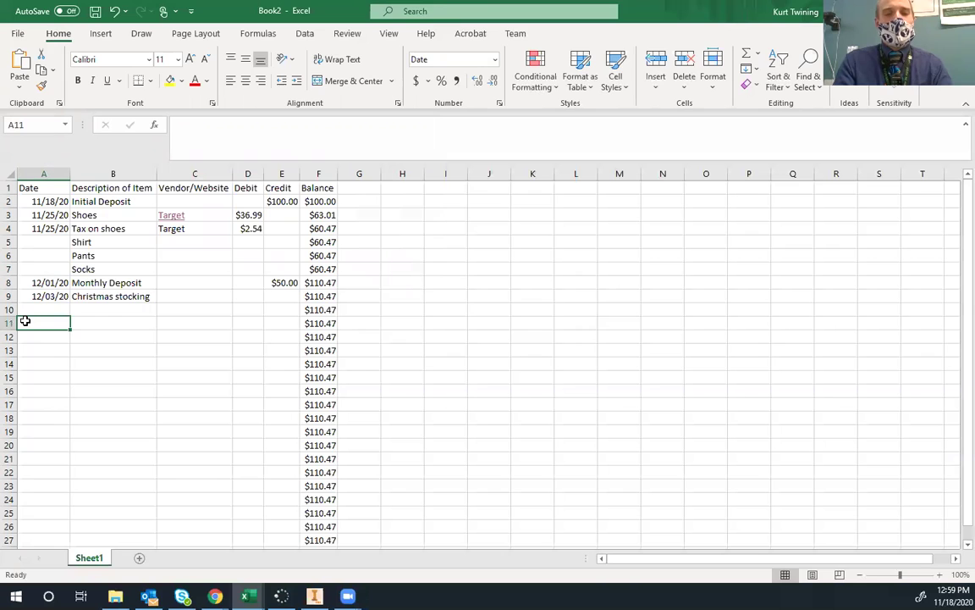
{"action": "type", "text": "1/5"}
{"action": "key", "text": "Return"}
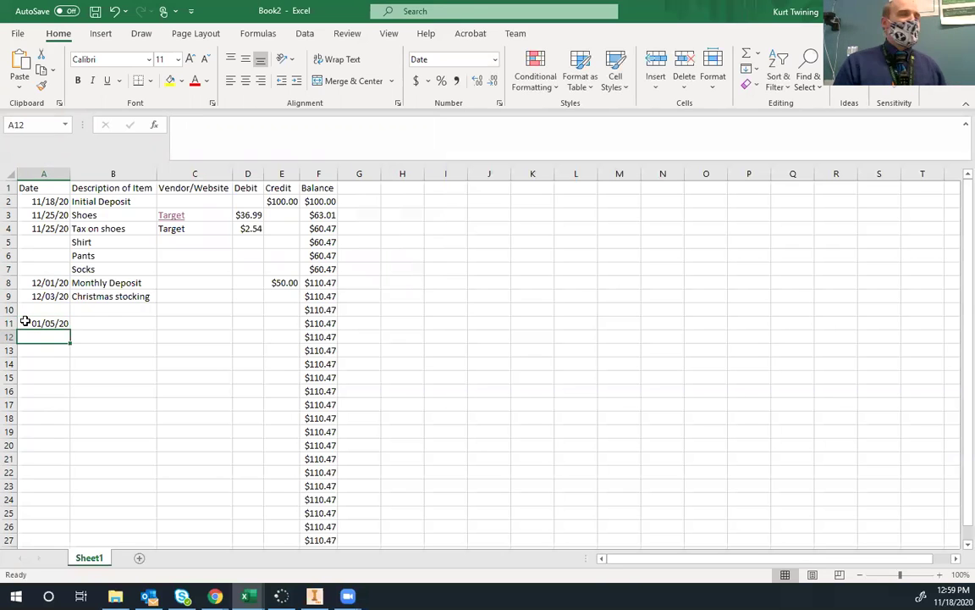